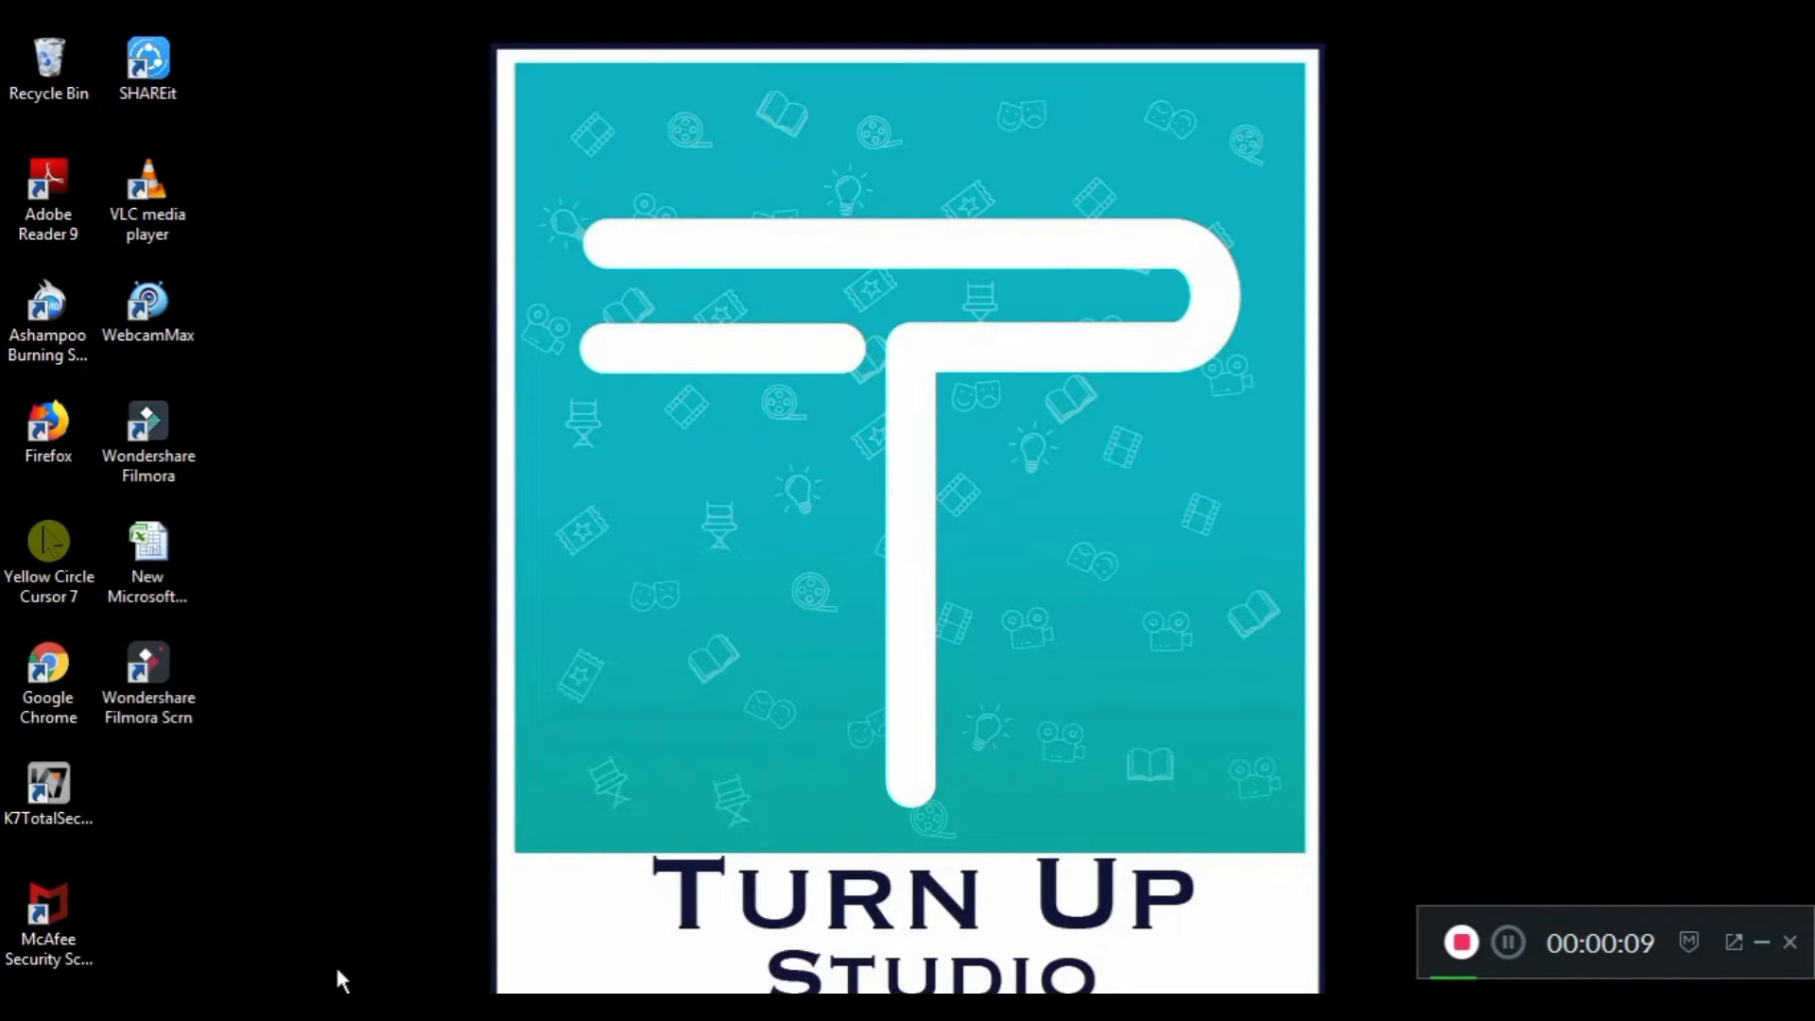
Switch to the Book1 workbook in Excel and examine the order table's header row from OrderDate to Total.
left_click(340, 1004)
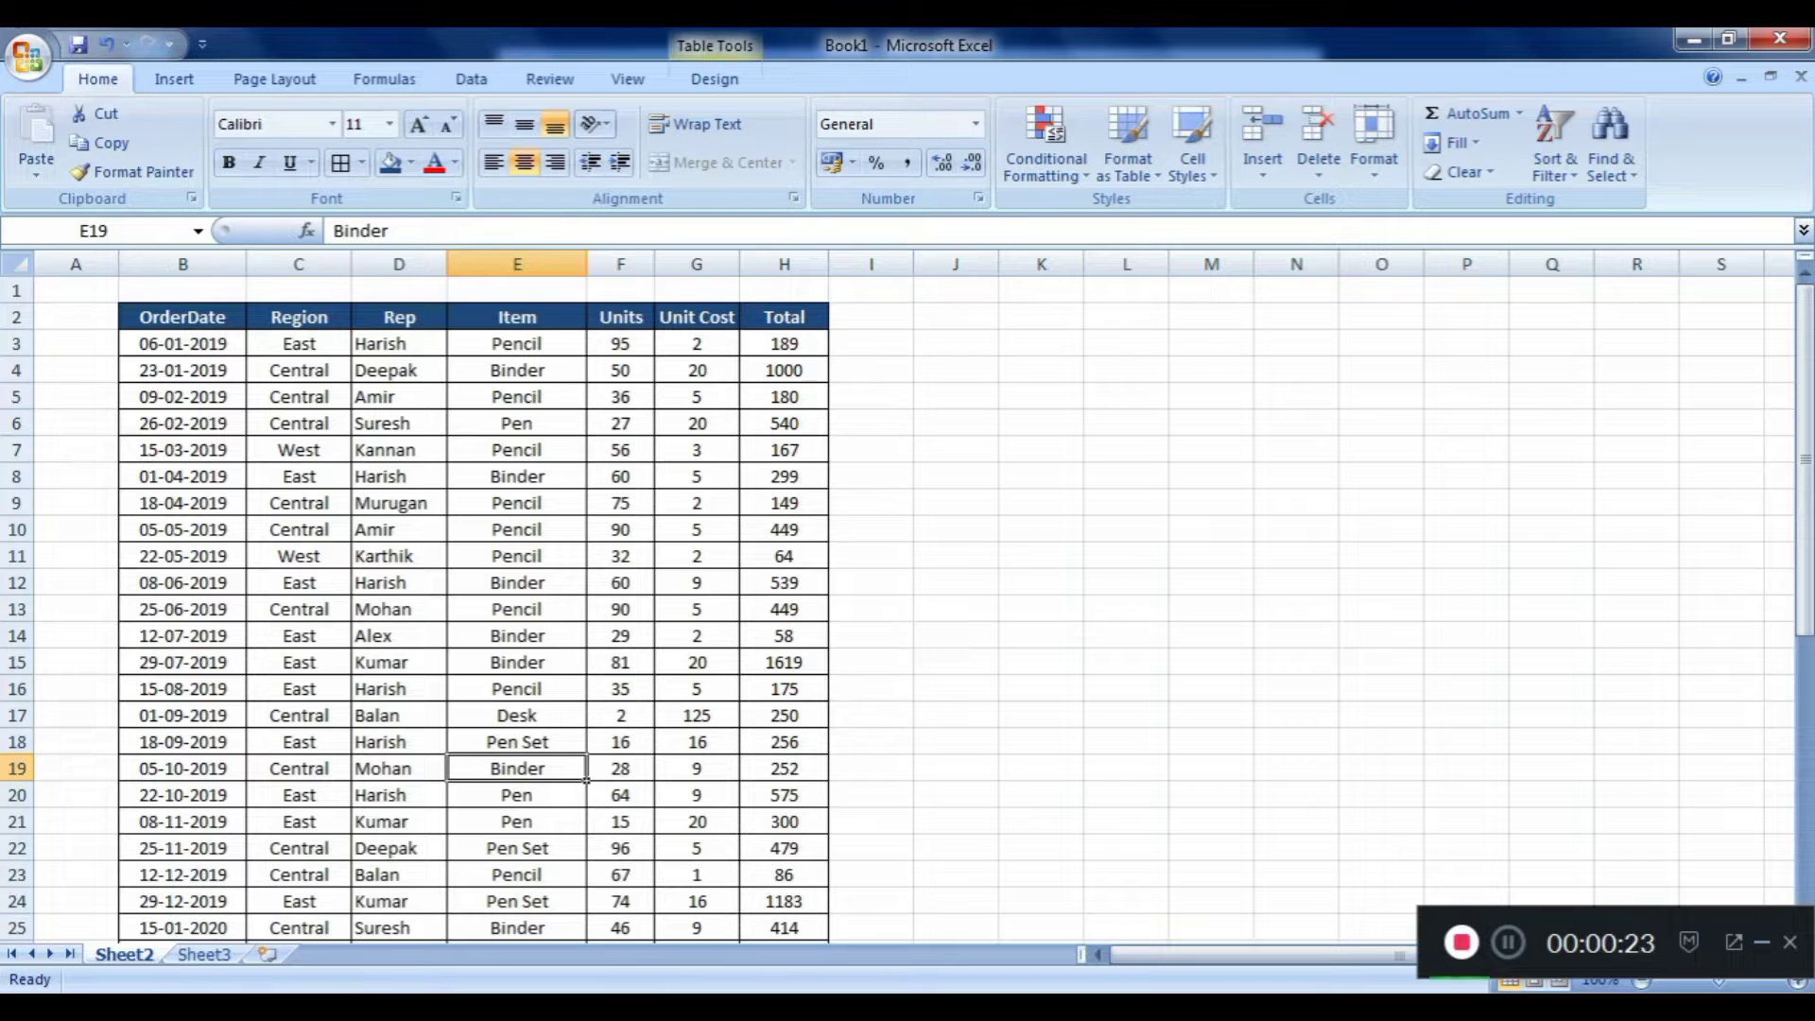
key("ctrl+Up")
key("ctrl+Left")
key("Right")
key("Right")
key("Right")
key("Right")
key("Right")
key("Right")
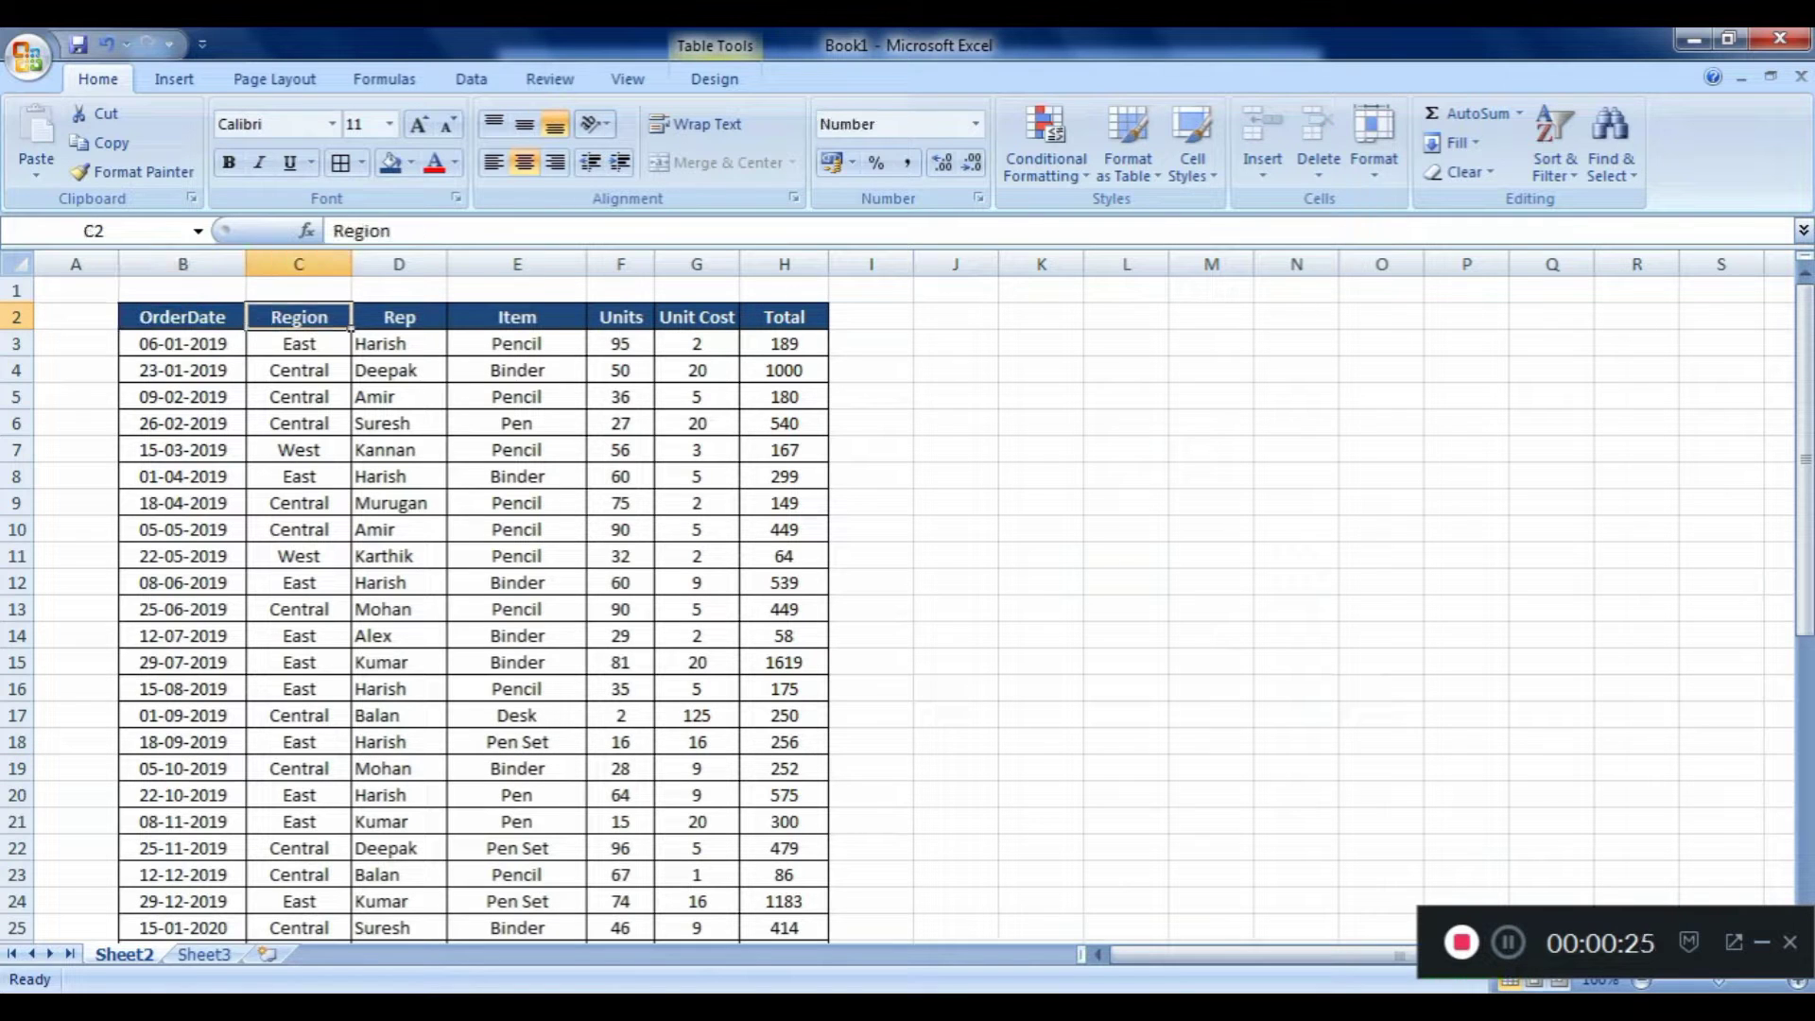
key("Left")
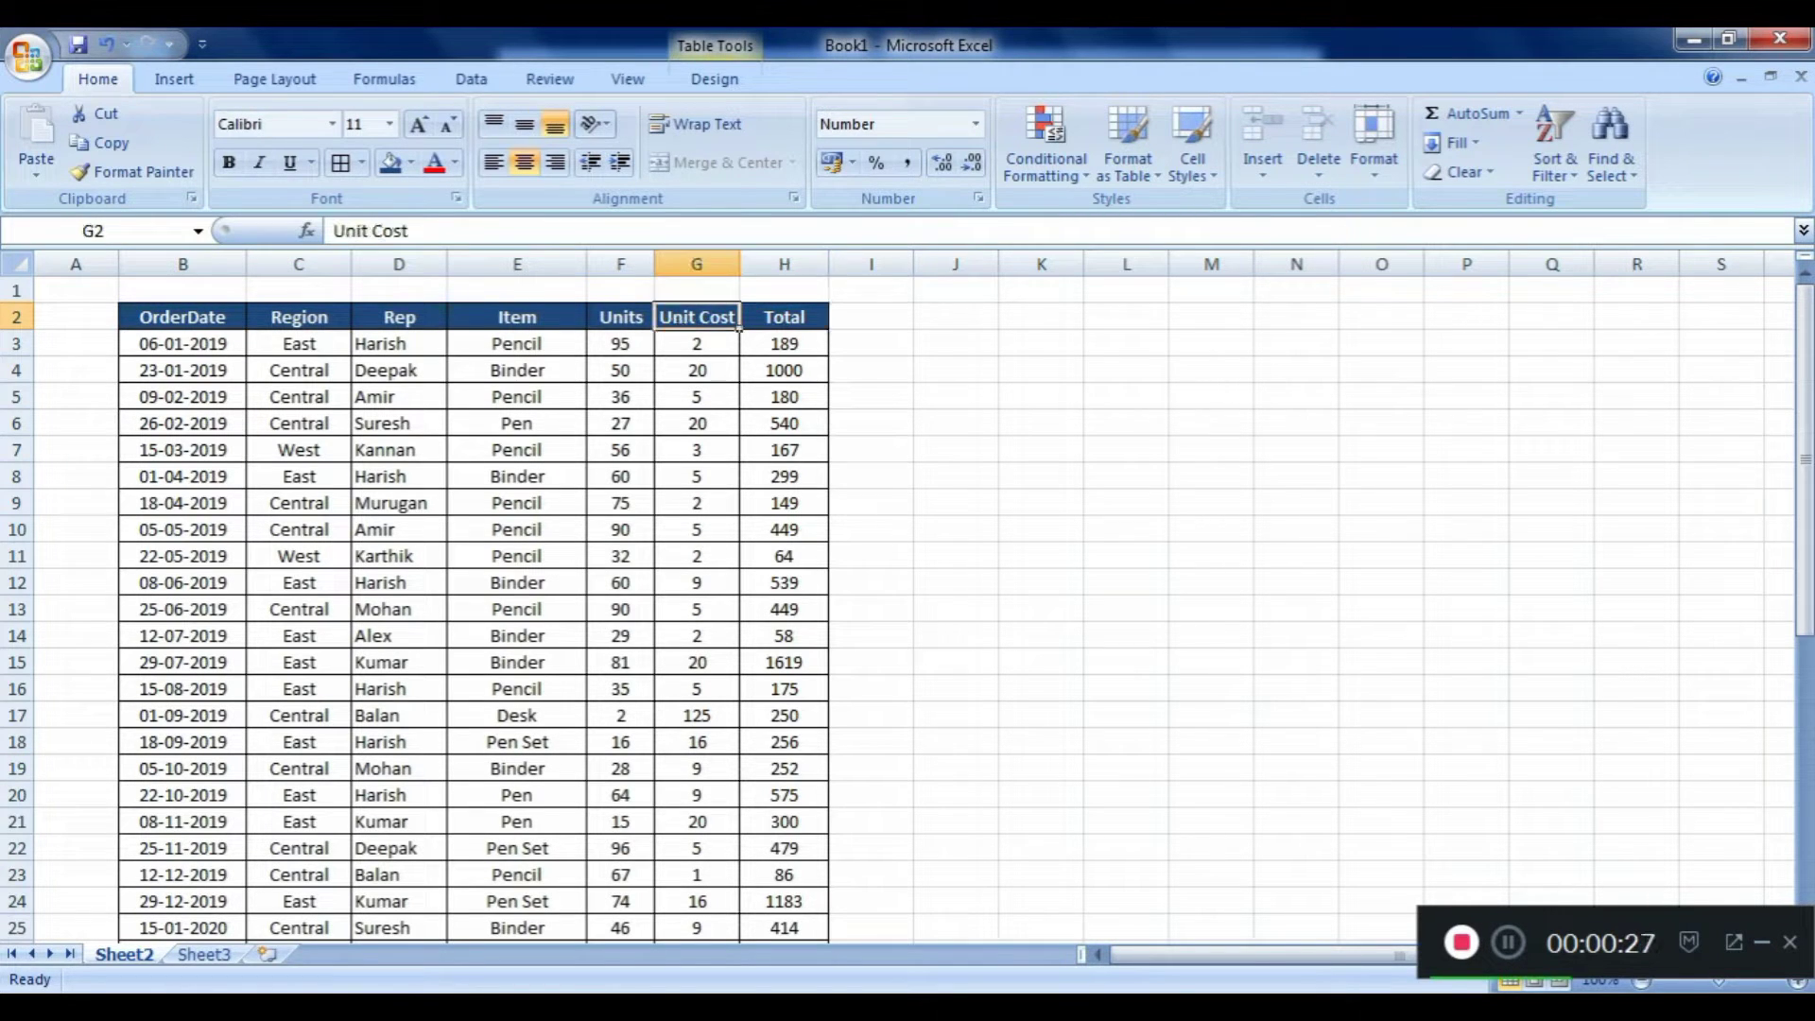
key("ctrl+Left")
key("ctrl+Right")
key("Left")
key("ctrl+Left")
key("Down")
key("Up")
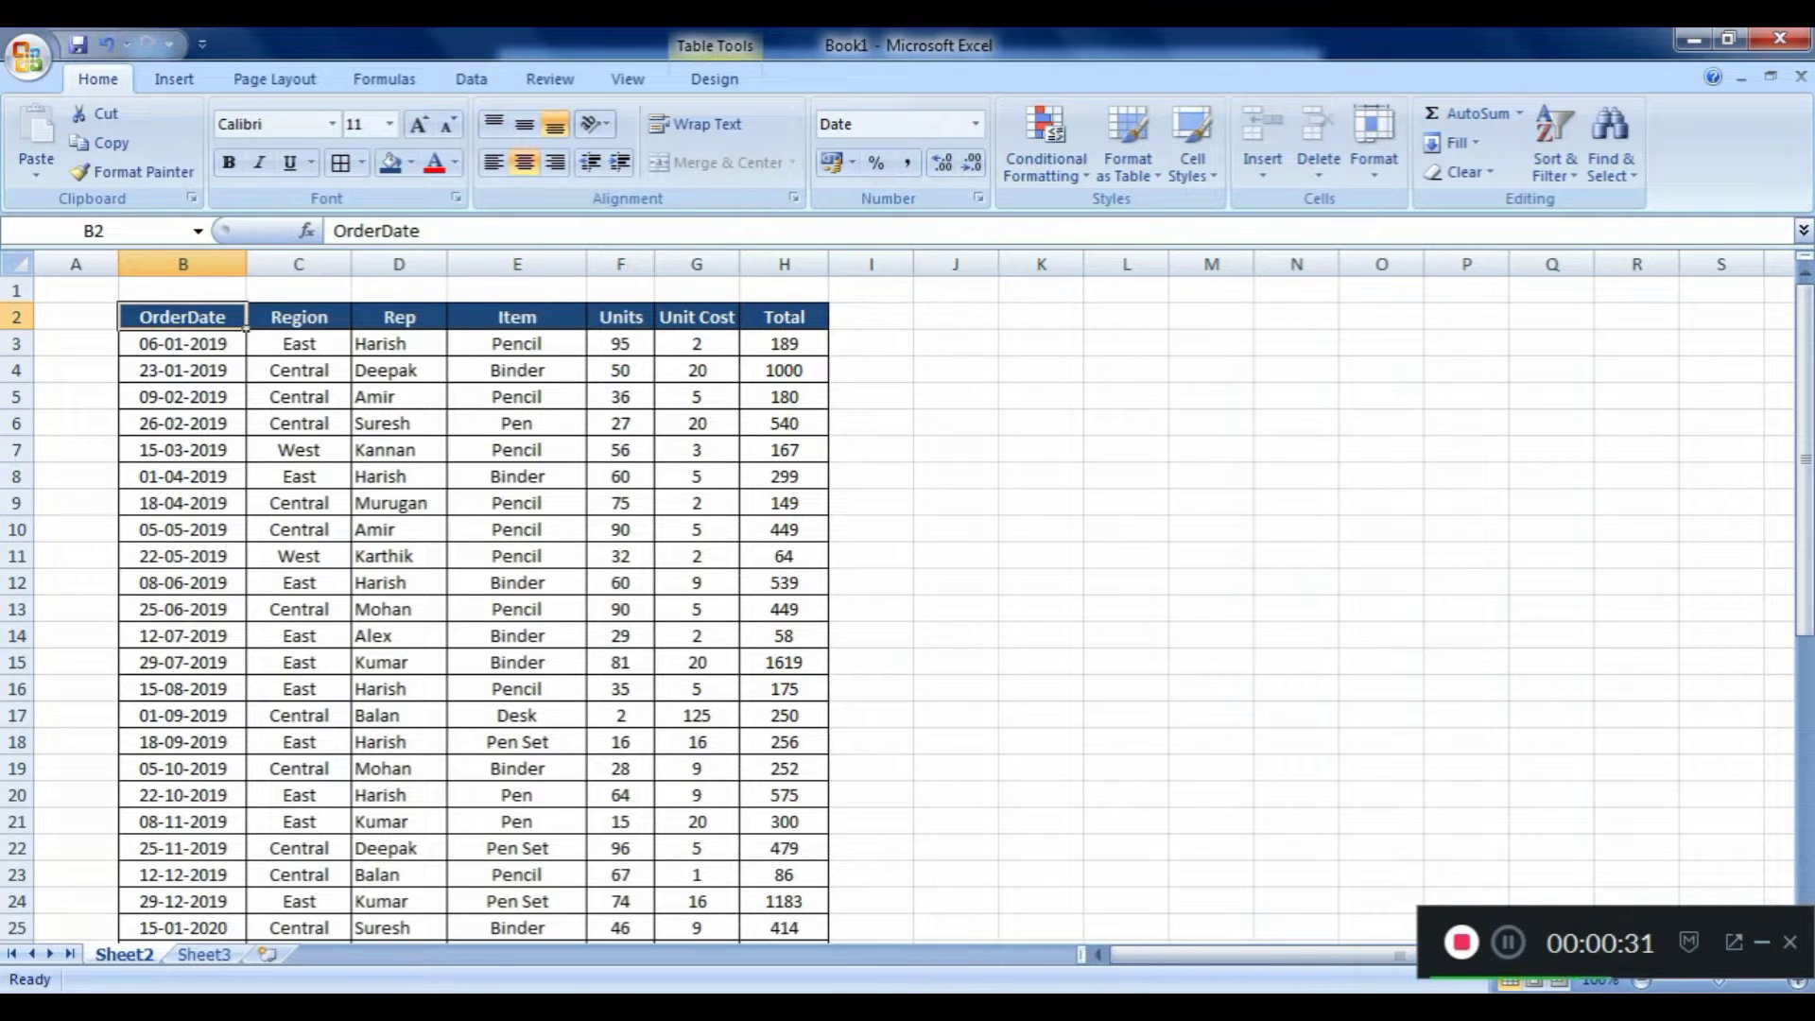
Examine the first order record field by field, from the order date across to Total.
key("Down")
key("Right")
key("Right")
key("Up")
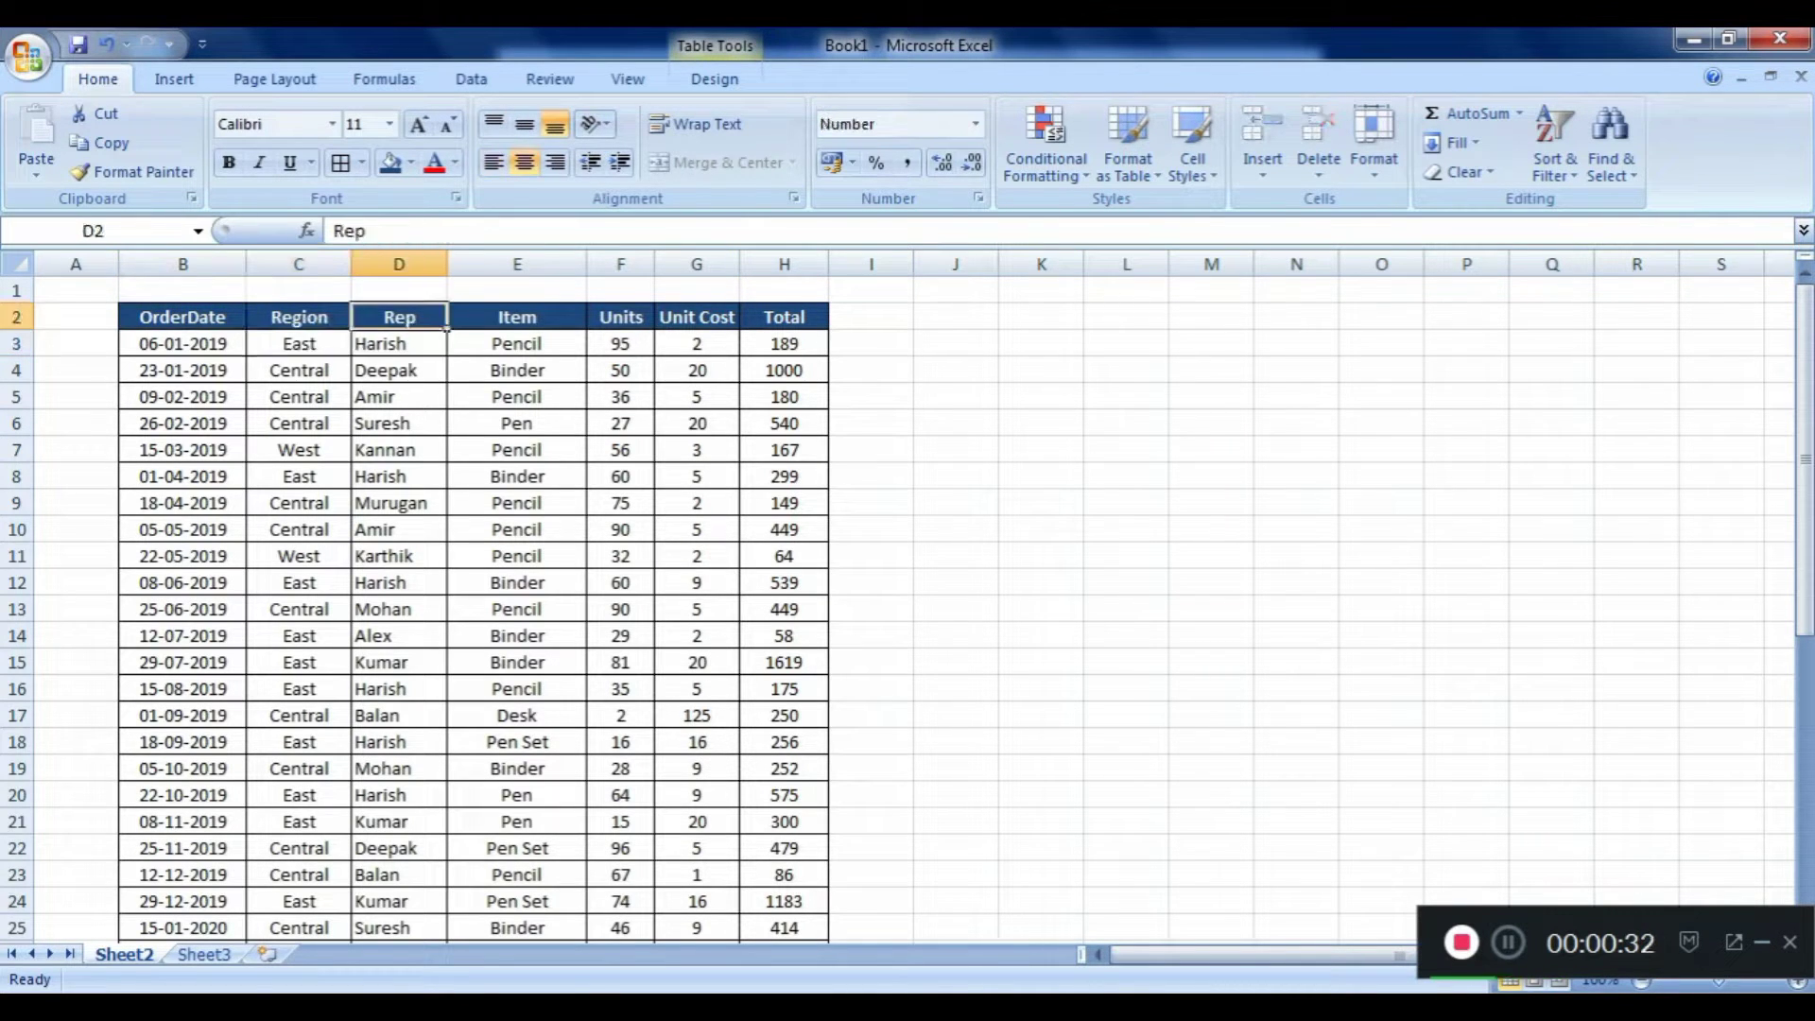
key("Down")
key("Right")
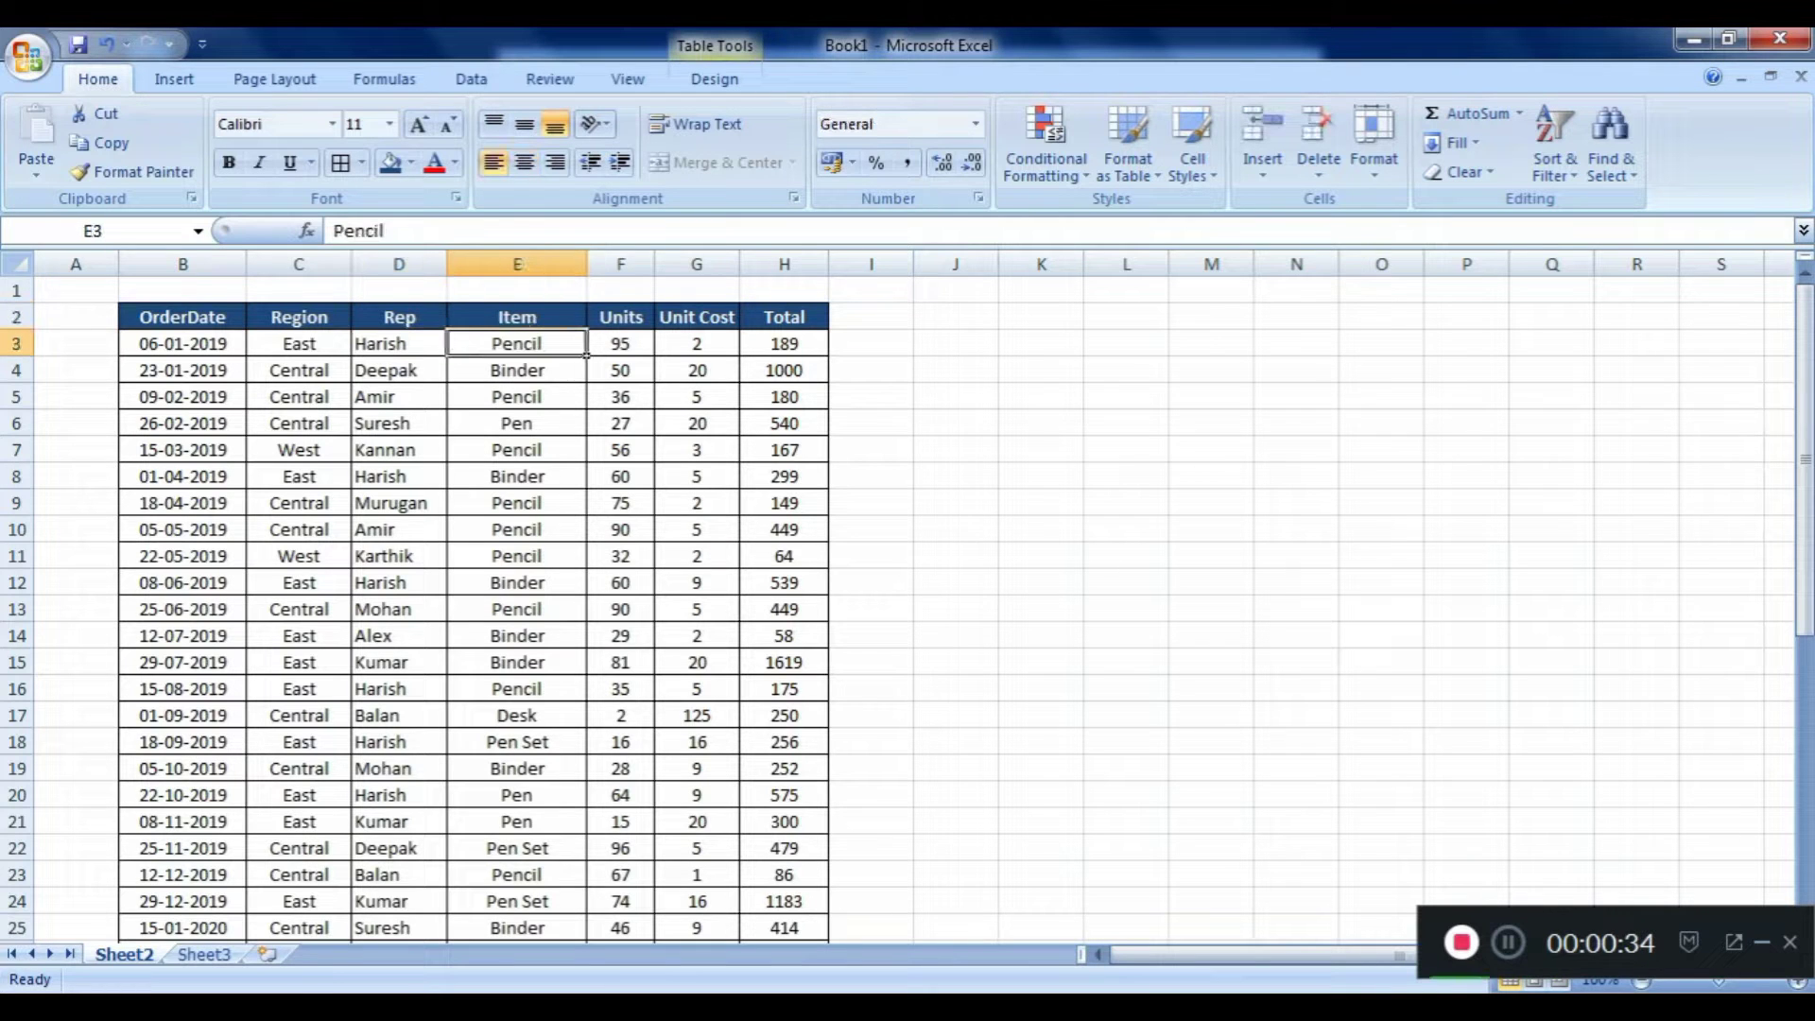
key("Right")
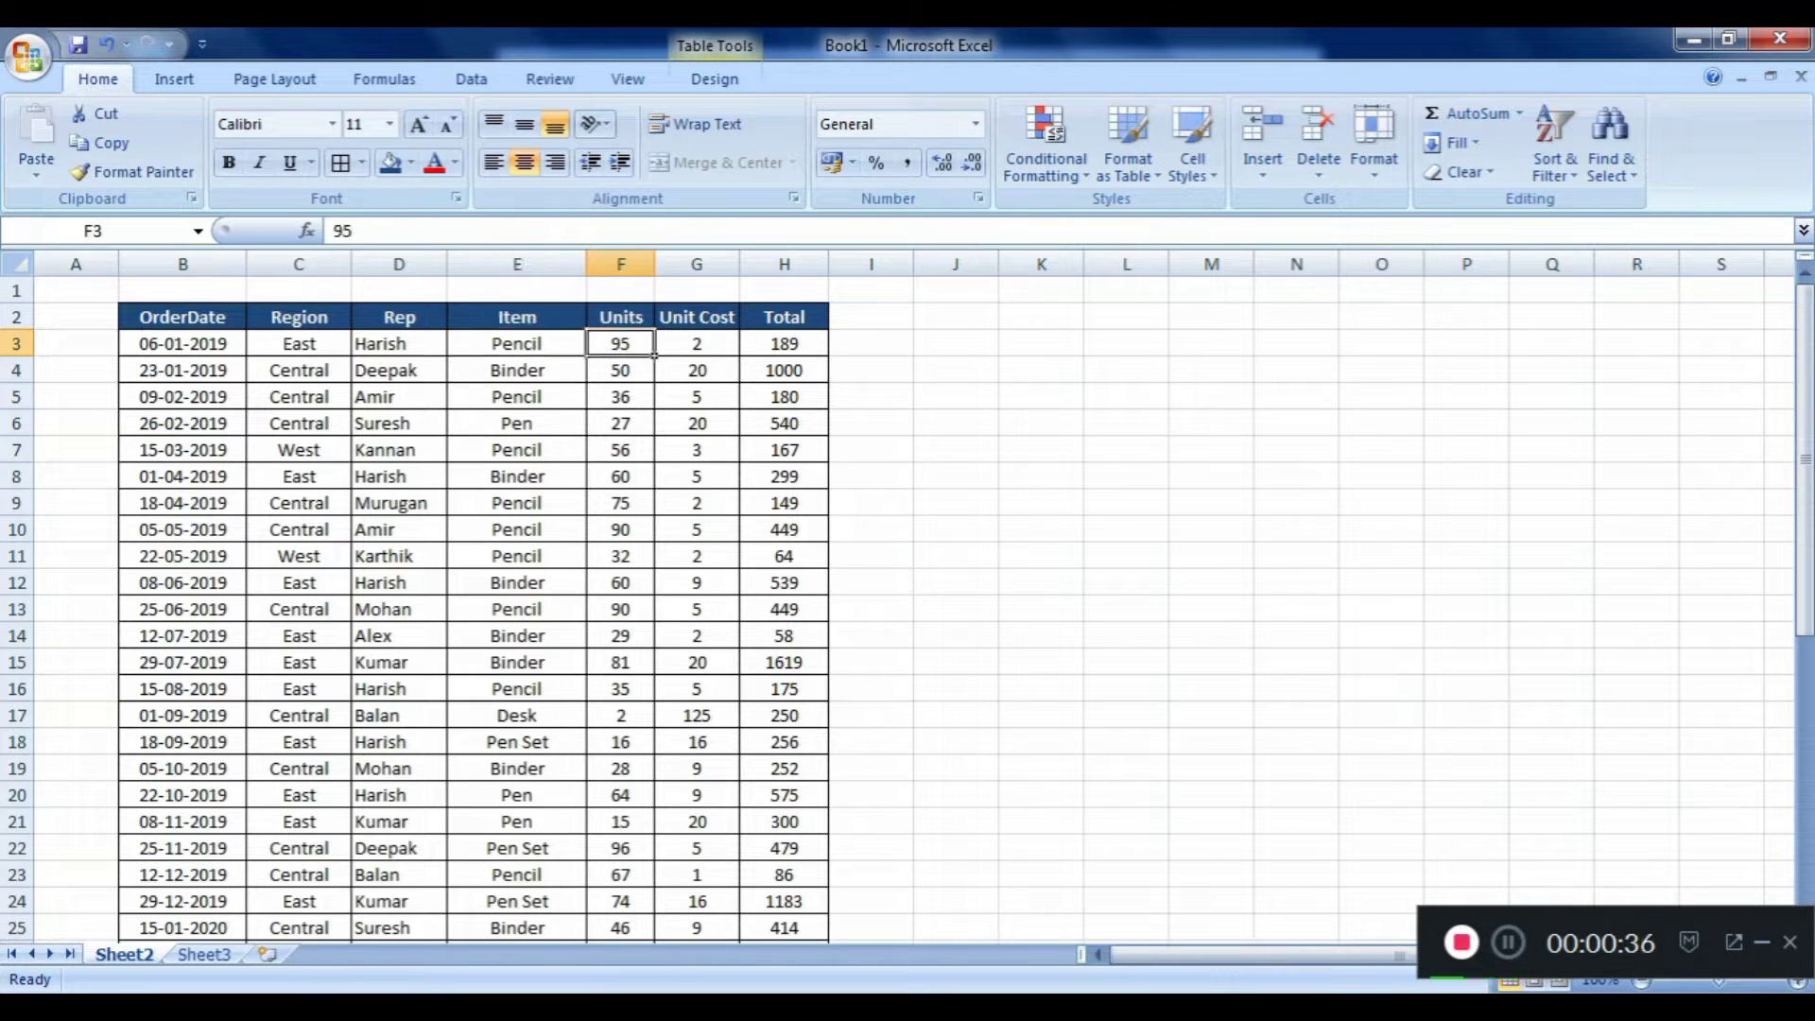
key("Right")
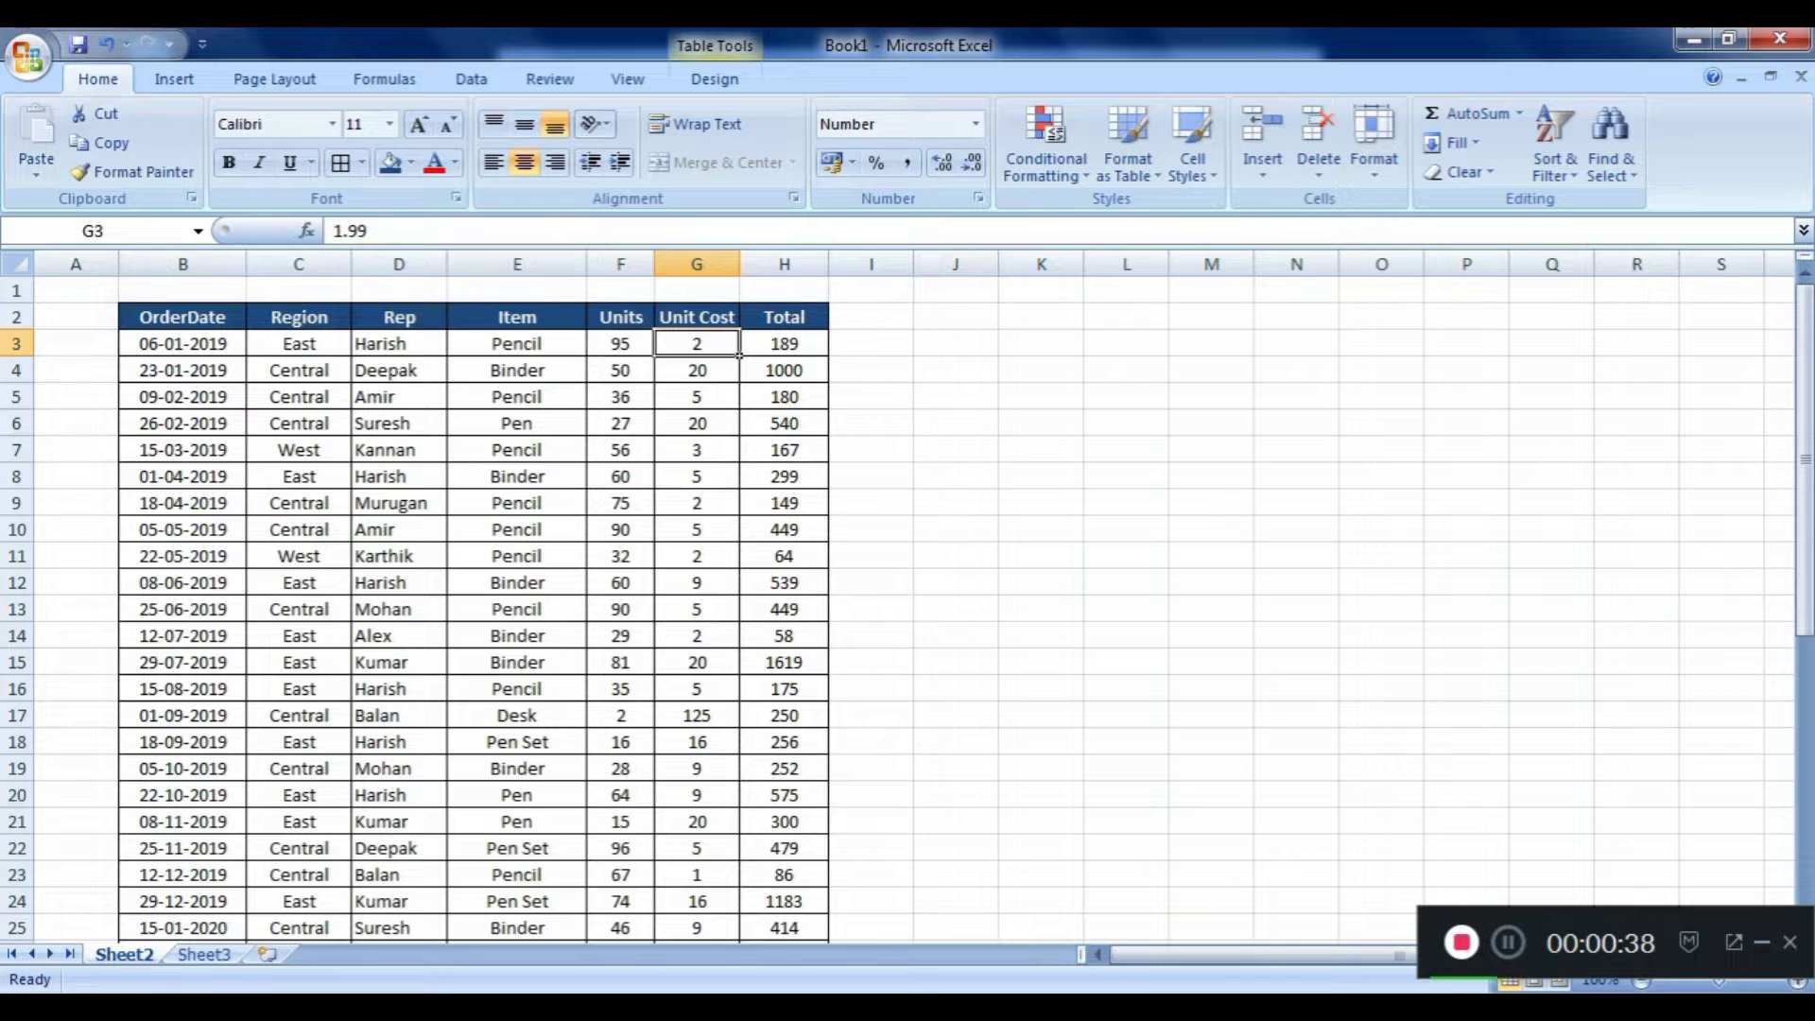
key("Right")
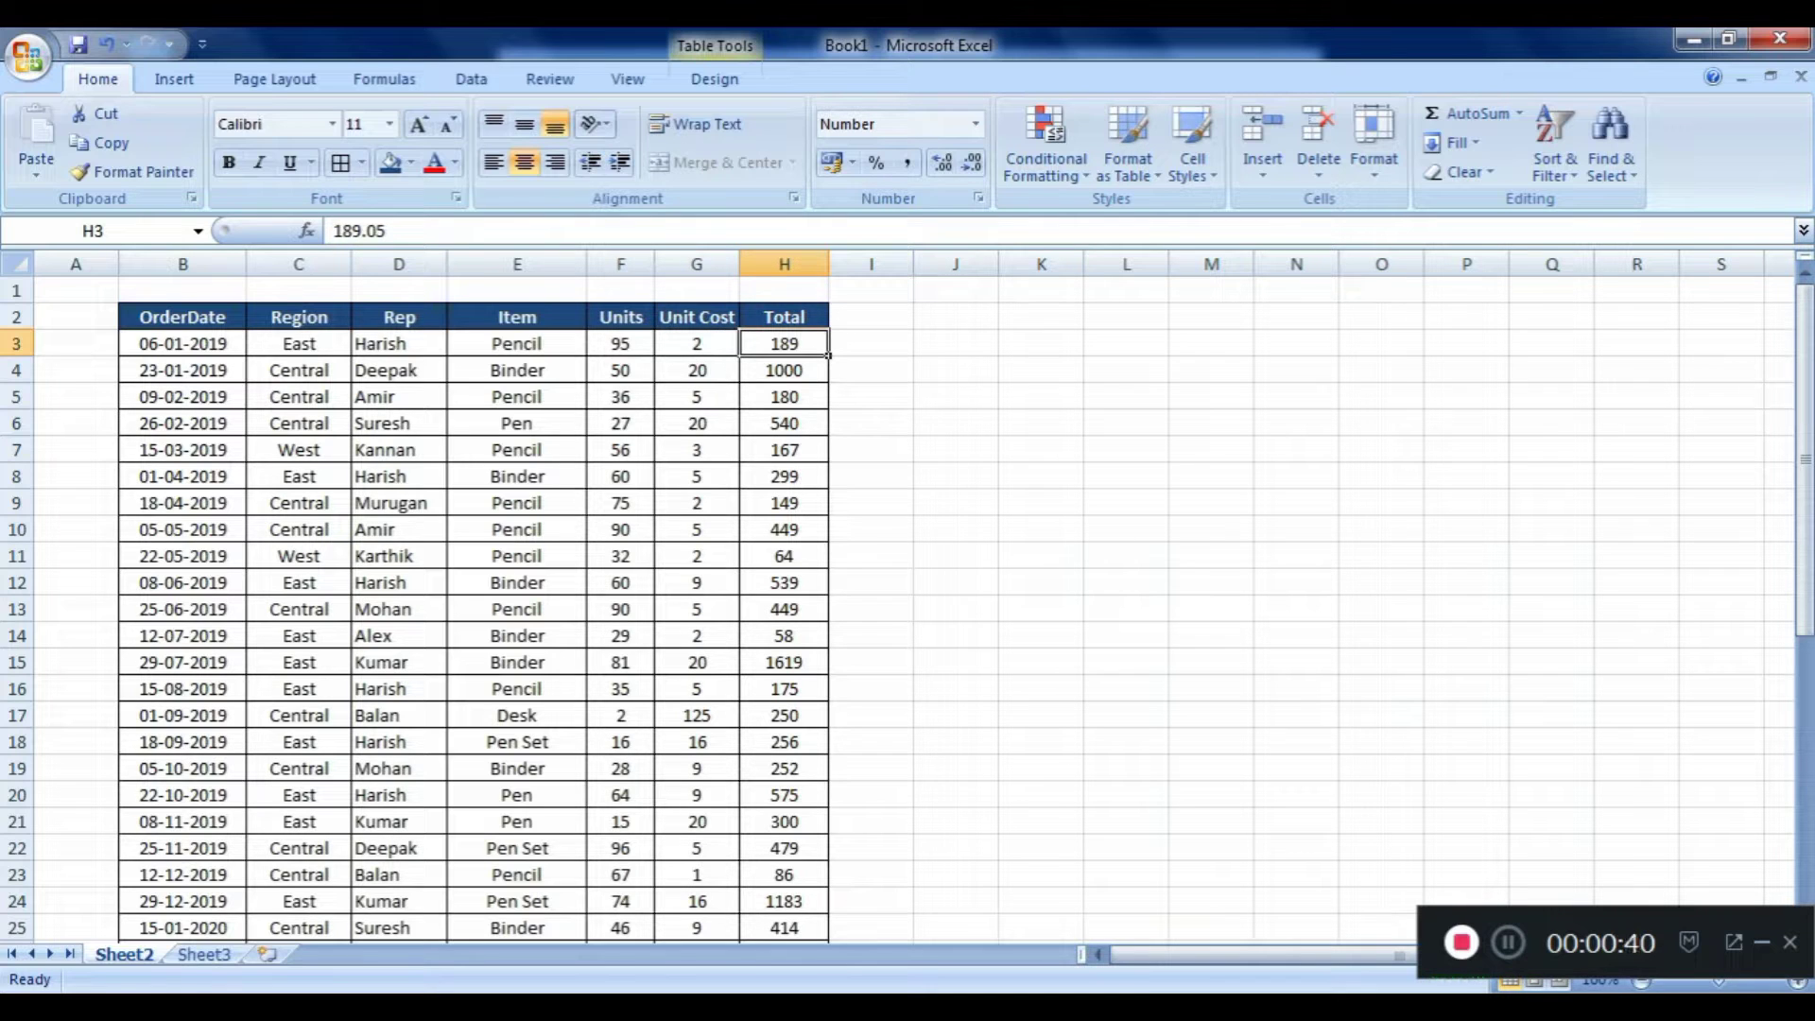
Examine the Total column from the first order down to the last record and back up to the table's start.
key("Down")
key("Down")
key("Down")
key("Down")
key("Down")
key("Down")
key("Down")
key("Down")
key("Down")
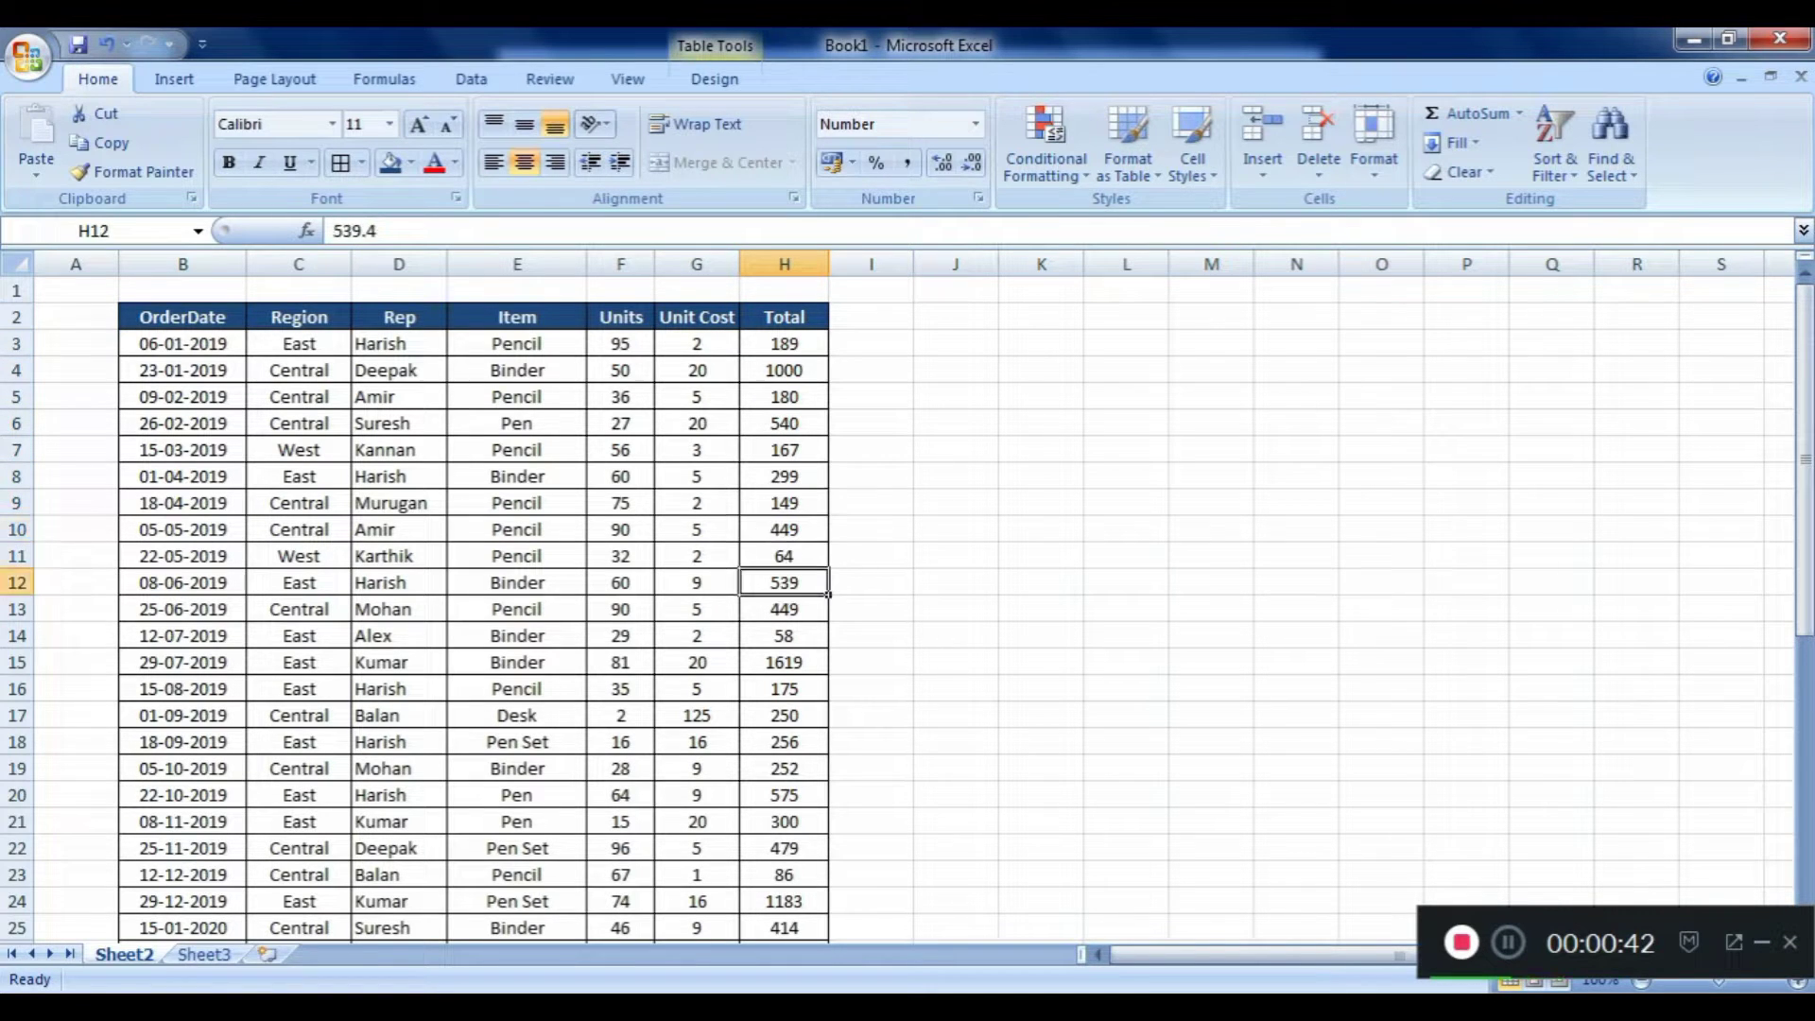
key("ctrl+Down")
key("Down")
key("Down")
key("Up")
key("Up")
key("Up")
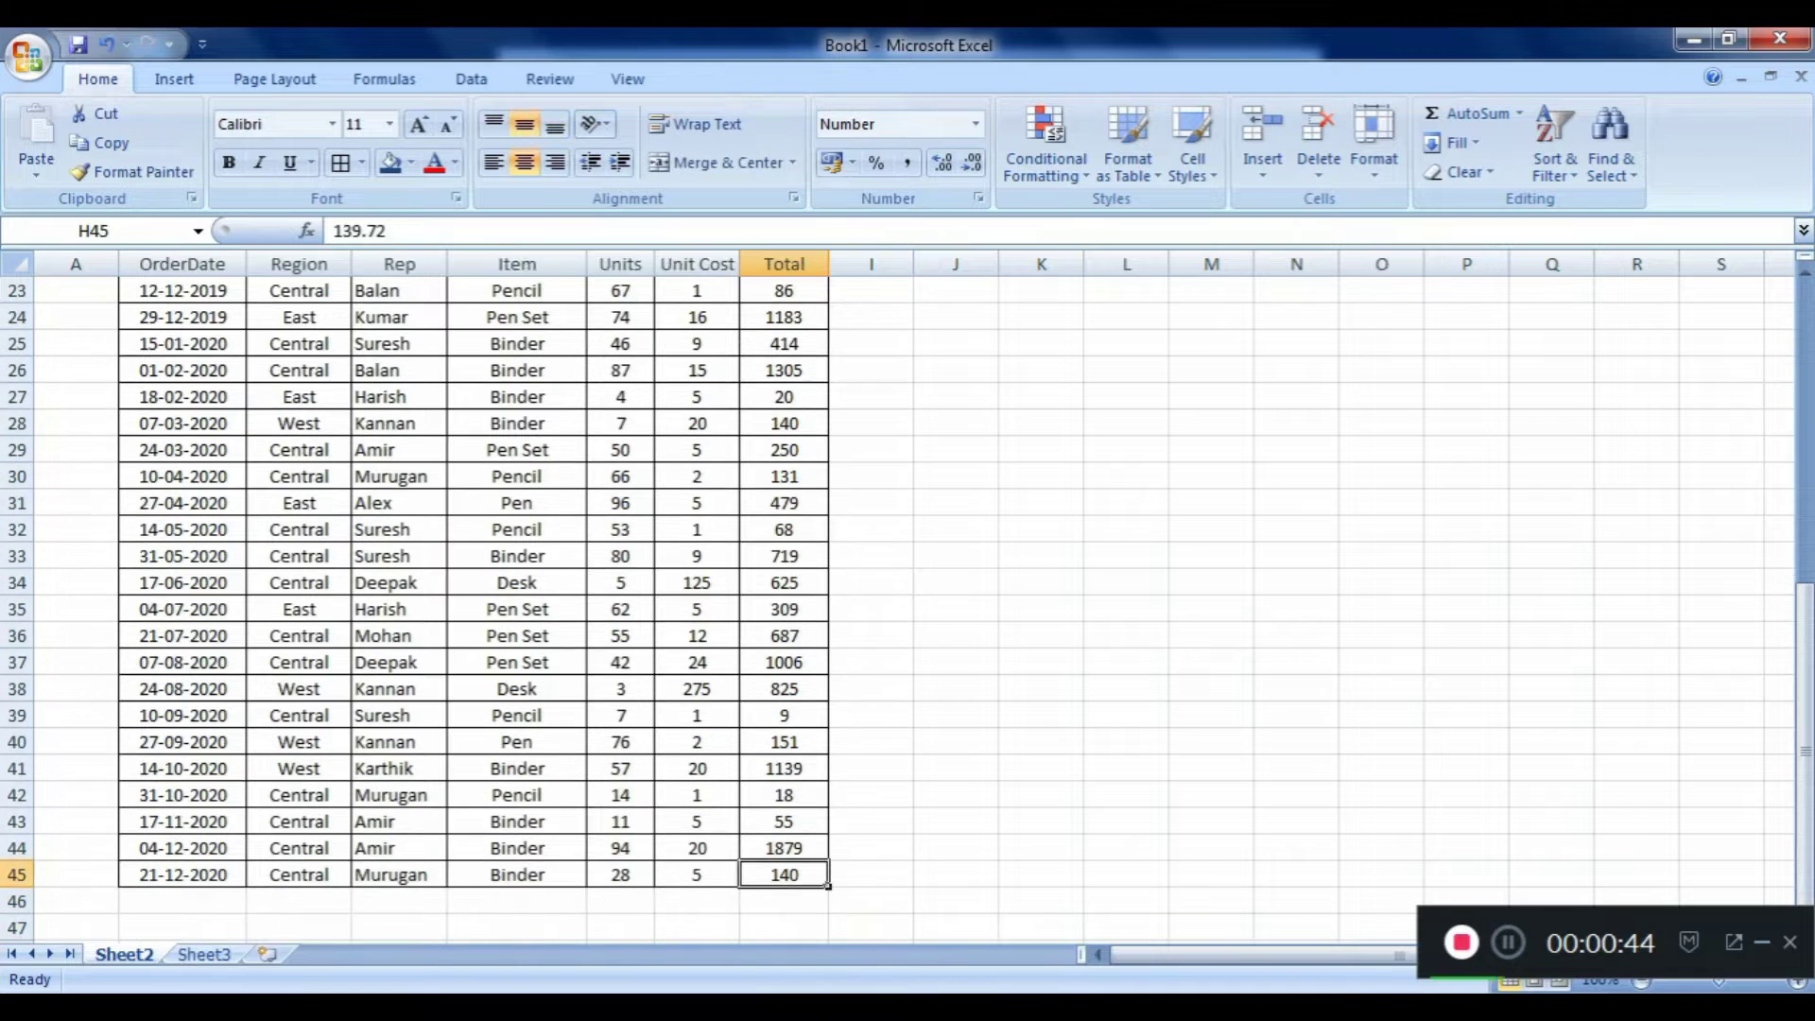
key("ctrl+Up")
key("Up")
key("Down")
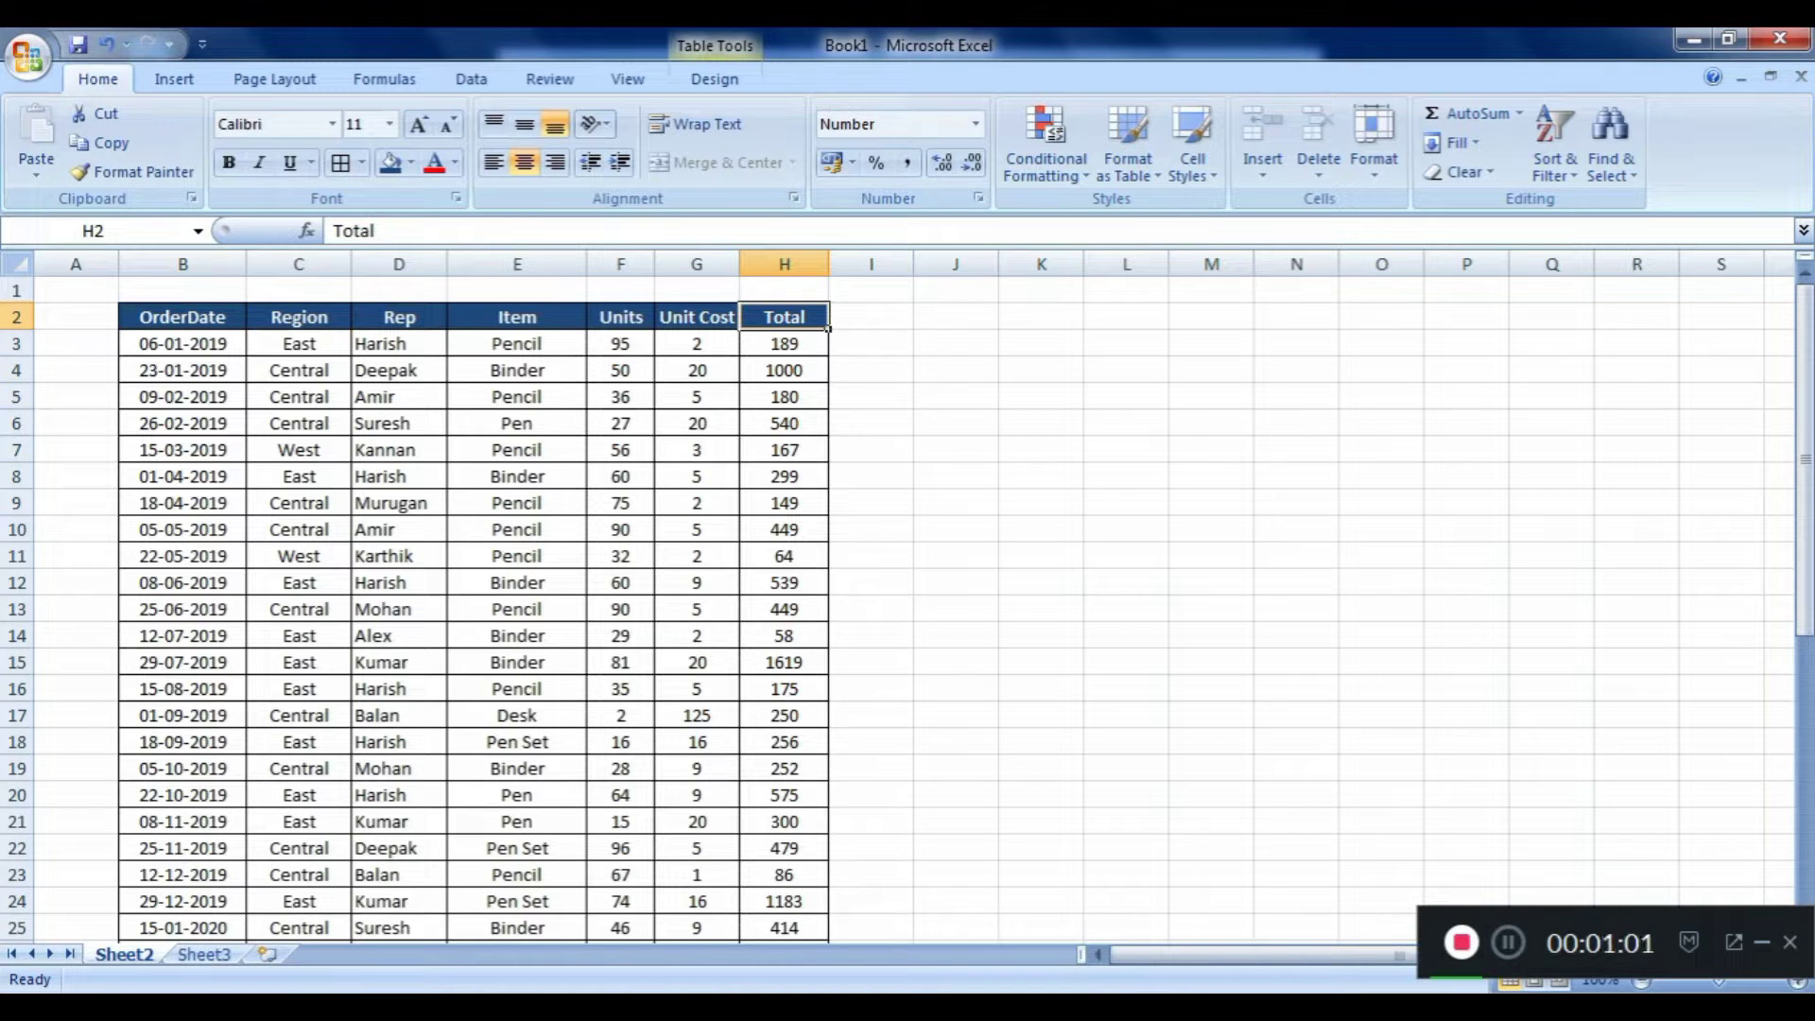
key("ctrl+Down")
key("ctrl+Up")
key("ctrl+Up")
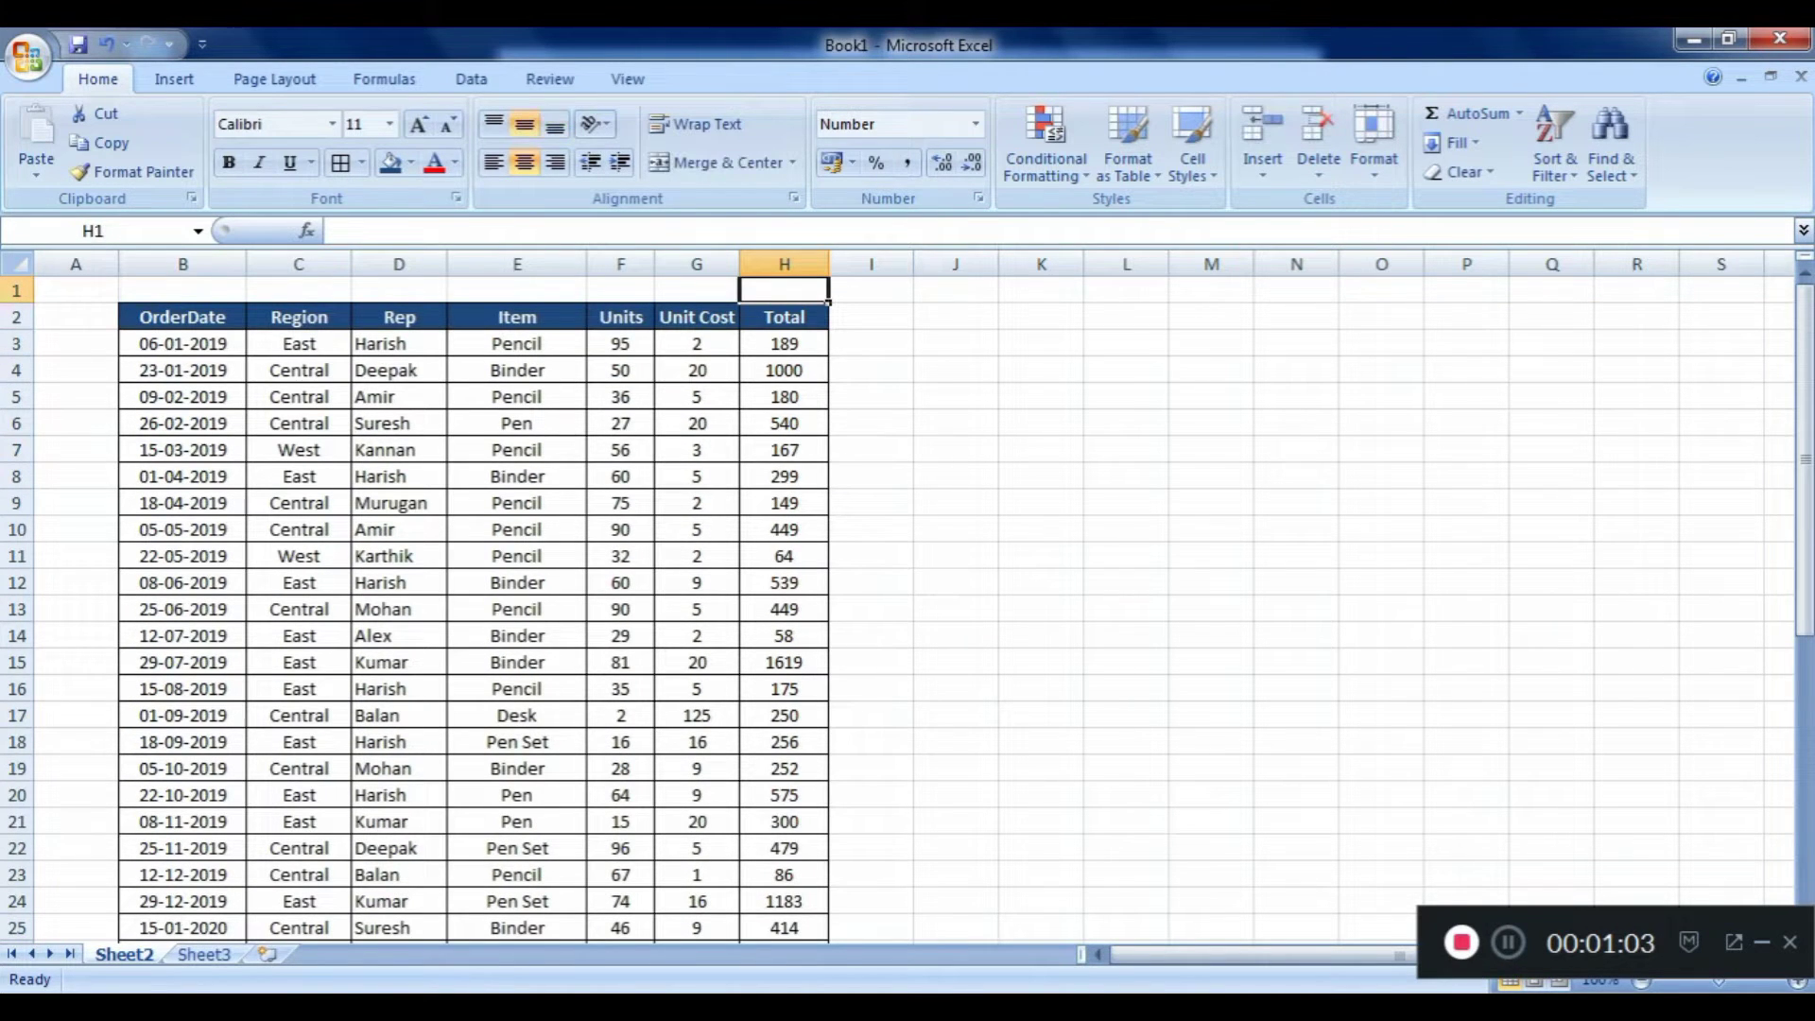
Examine the column headings and sample entries in every column, including order dates, regions, reps, items, units, unit costs and totals.
key("Down")
key("ctrl+Left")
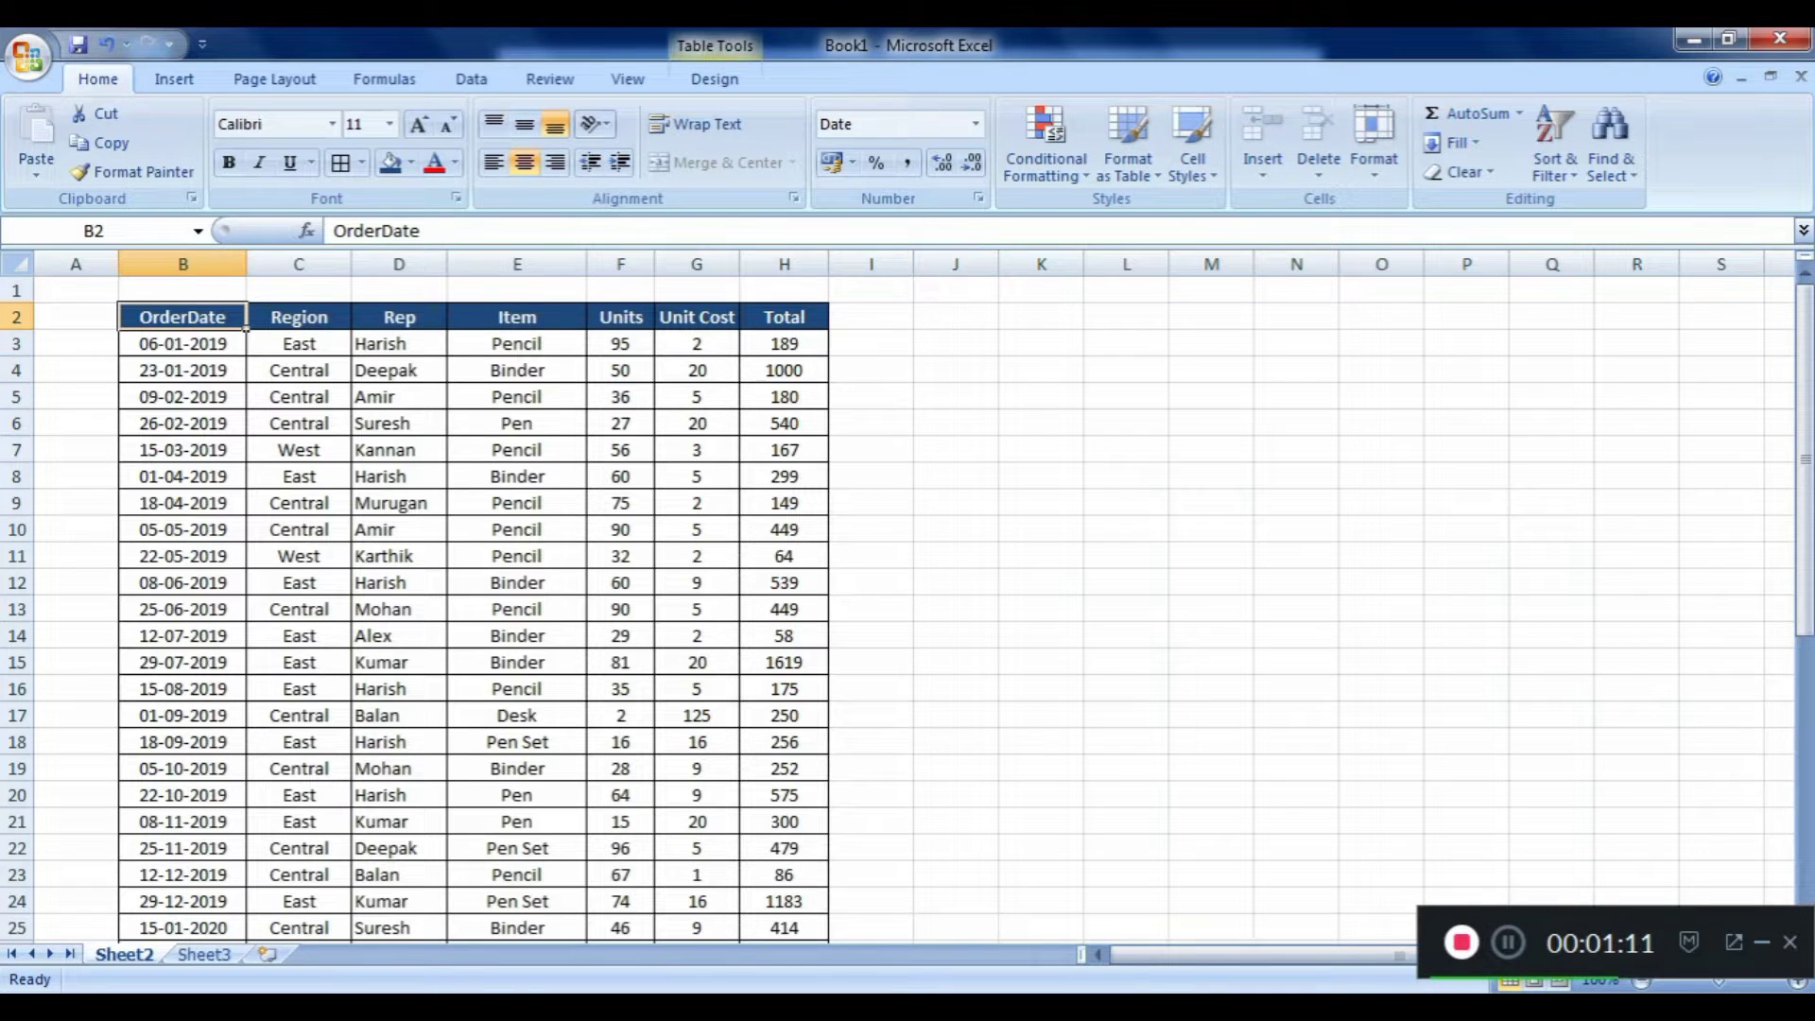
key("Right")
key("Right")
key("Right")
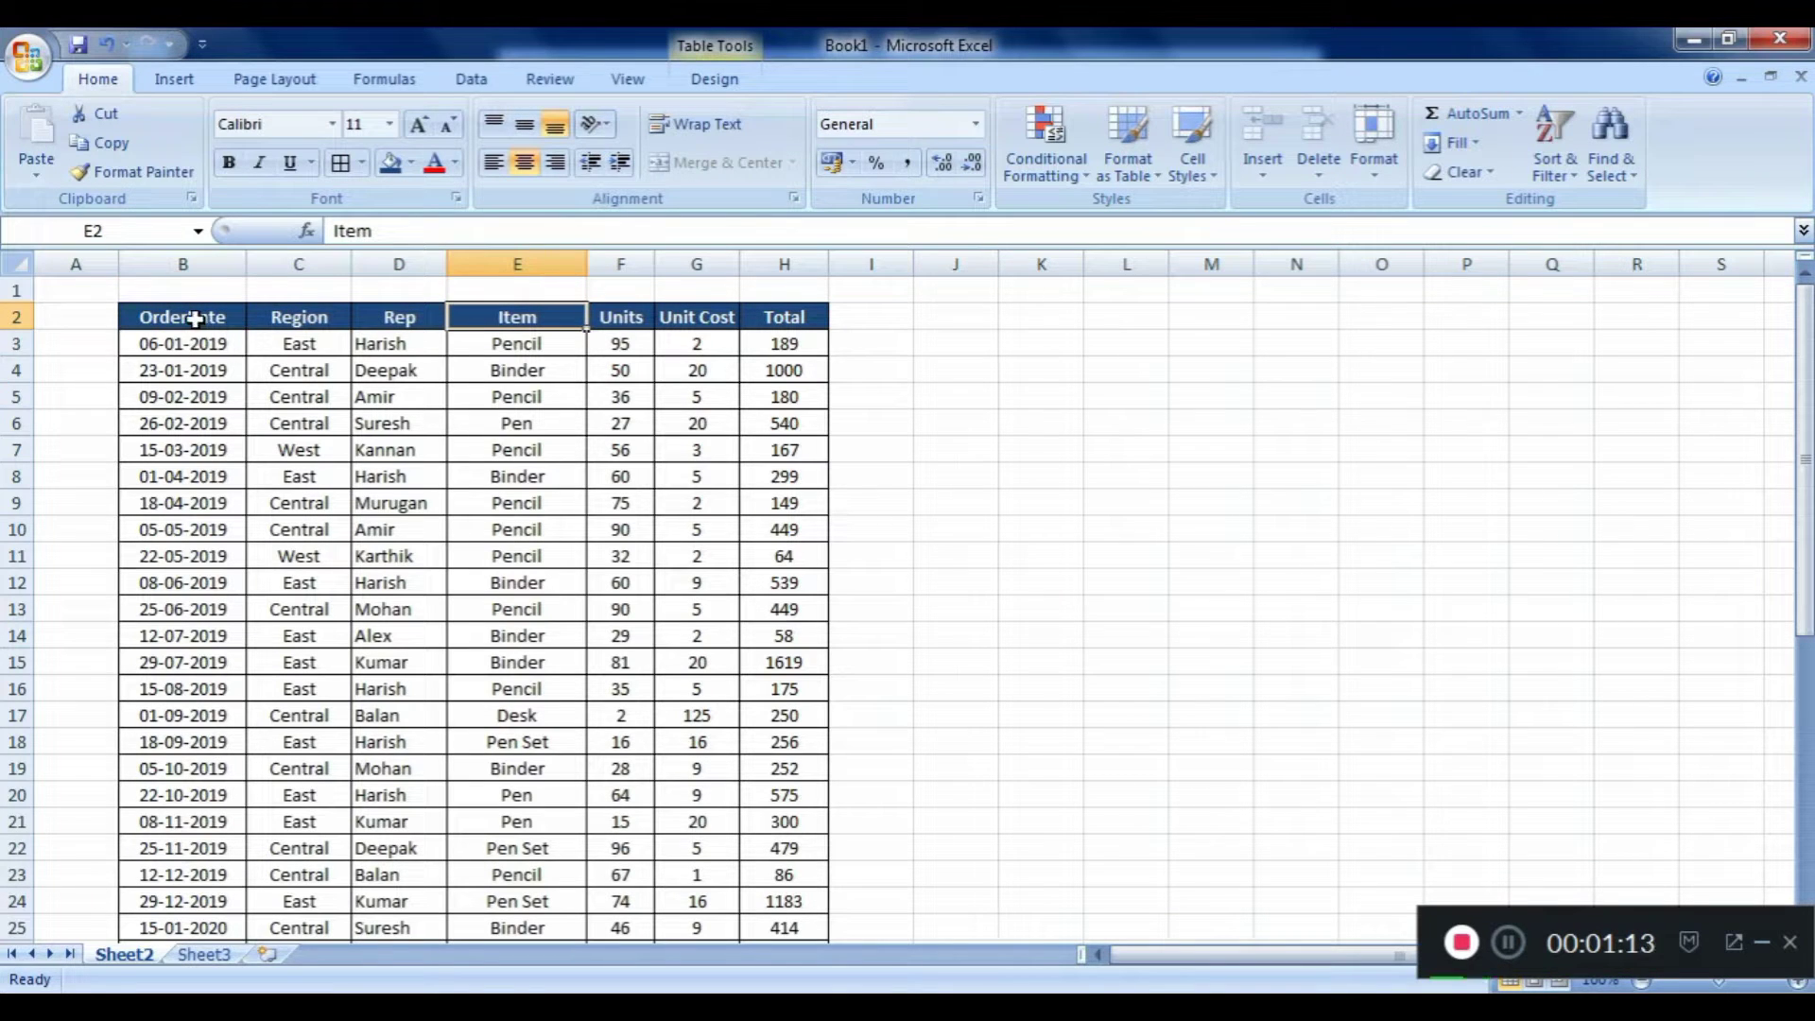
left_click(189, 352)
left_click(202, 430)
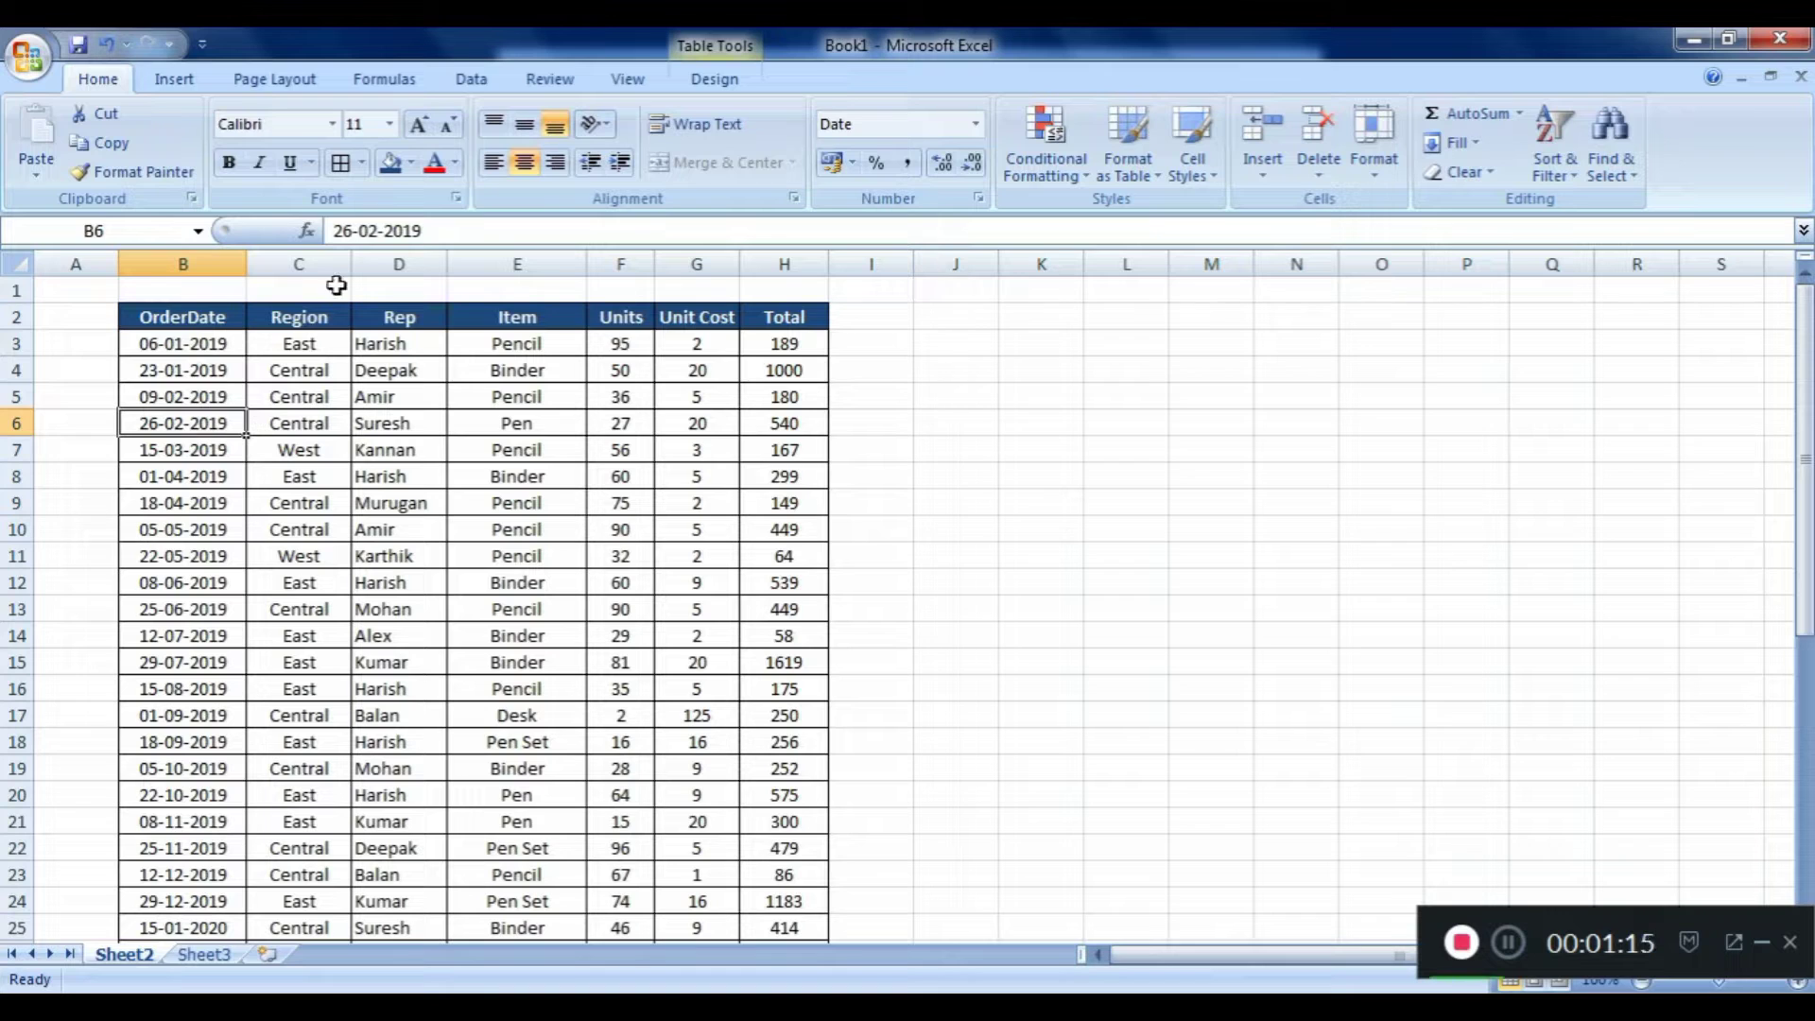
left_click(296, 314)
left_click(412, 361)
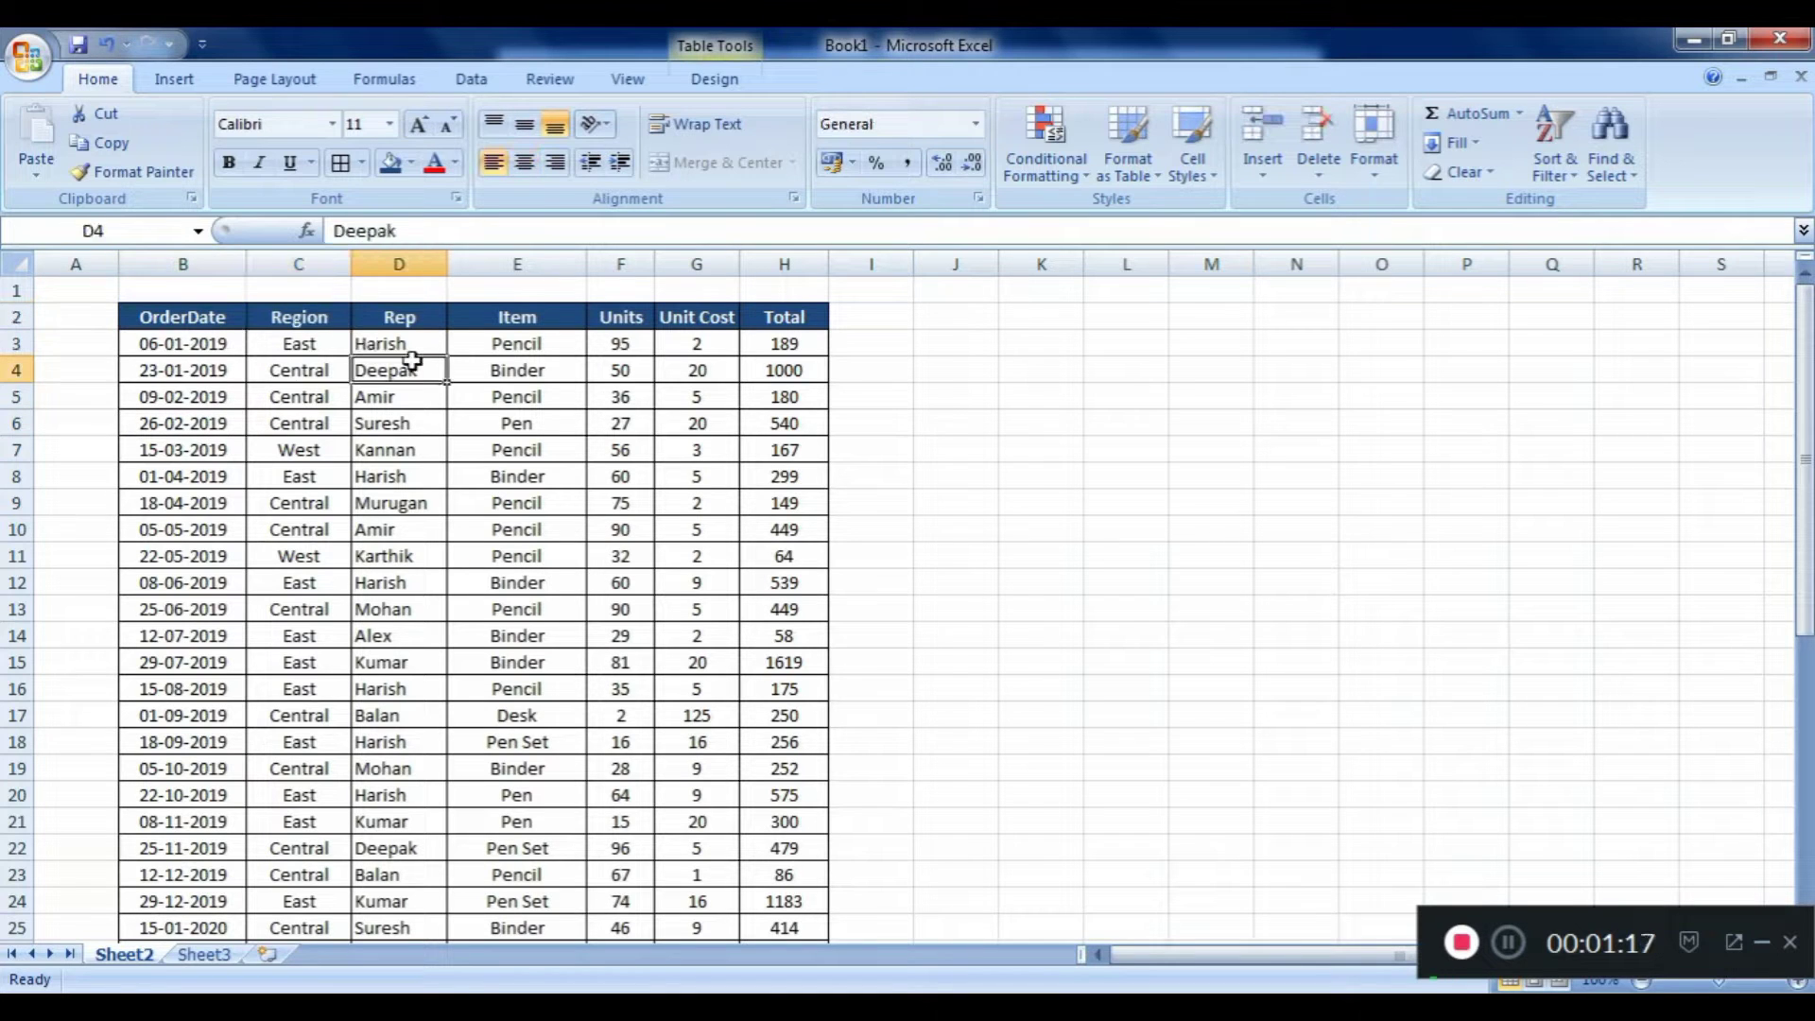
left_click(529, 367)
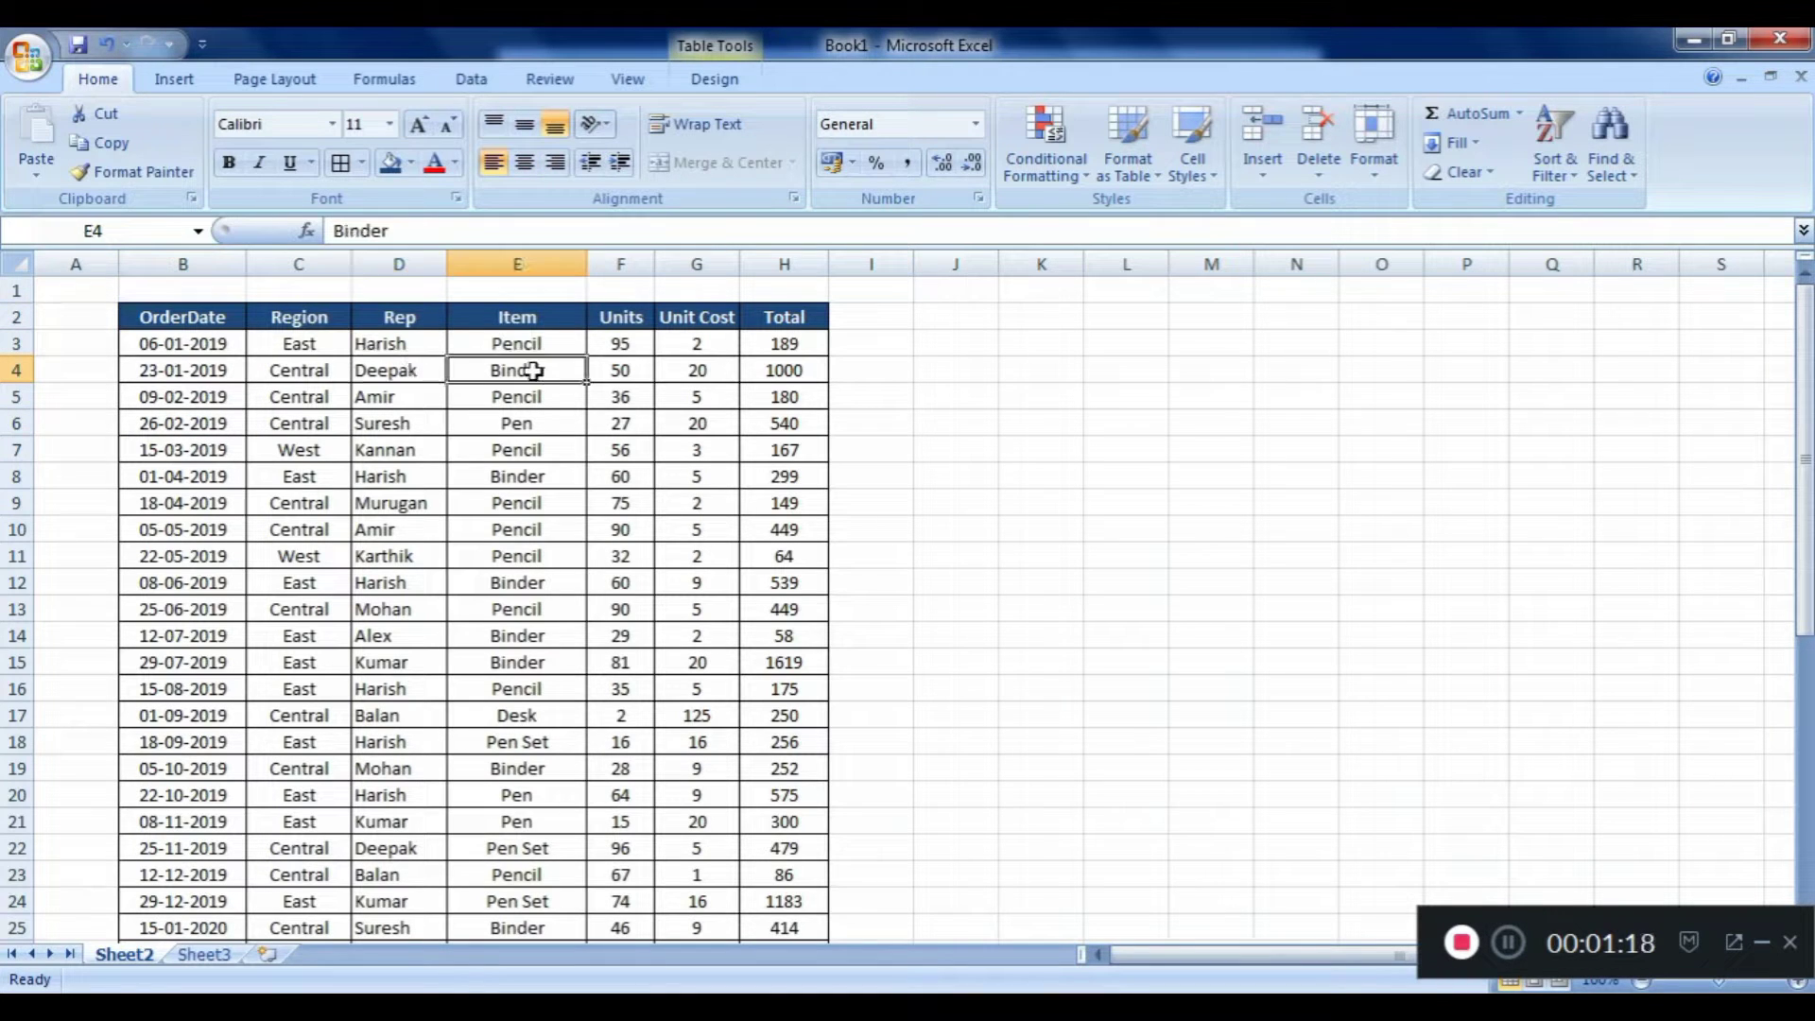
left_click(626, 363)
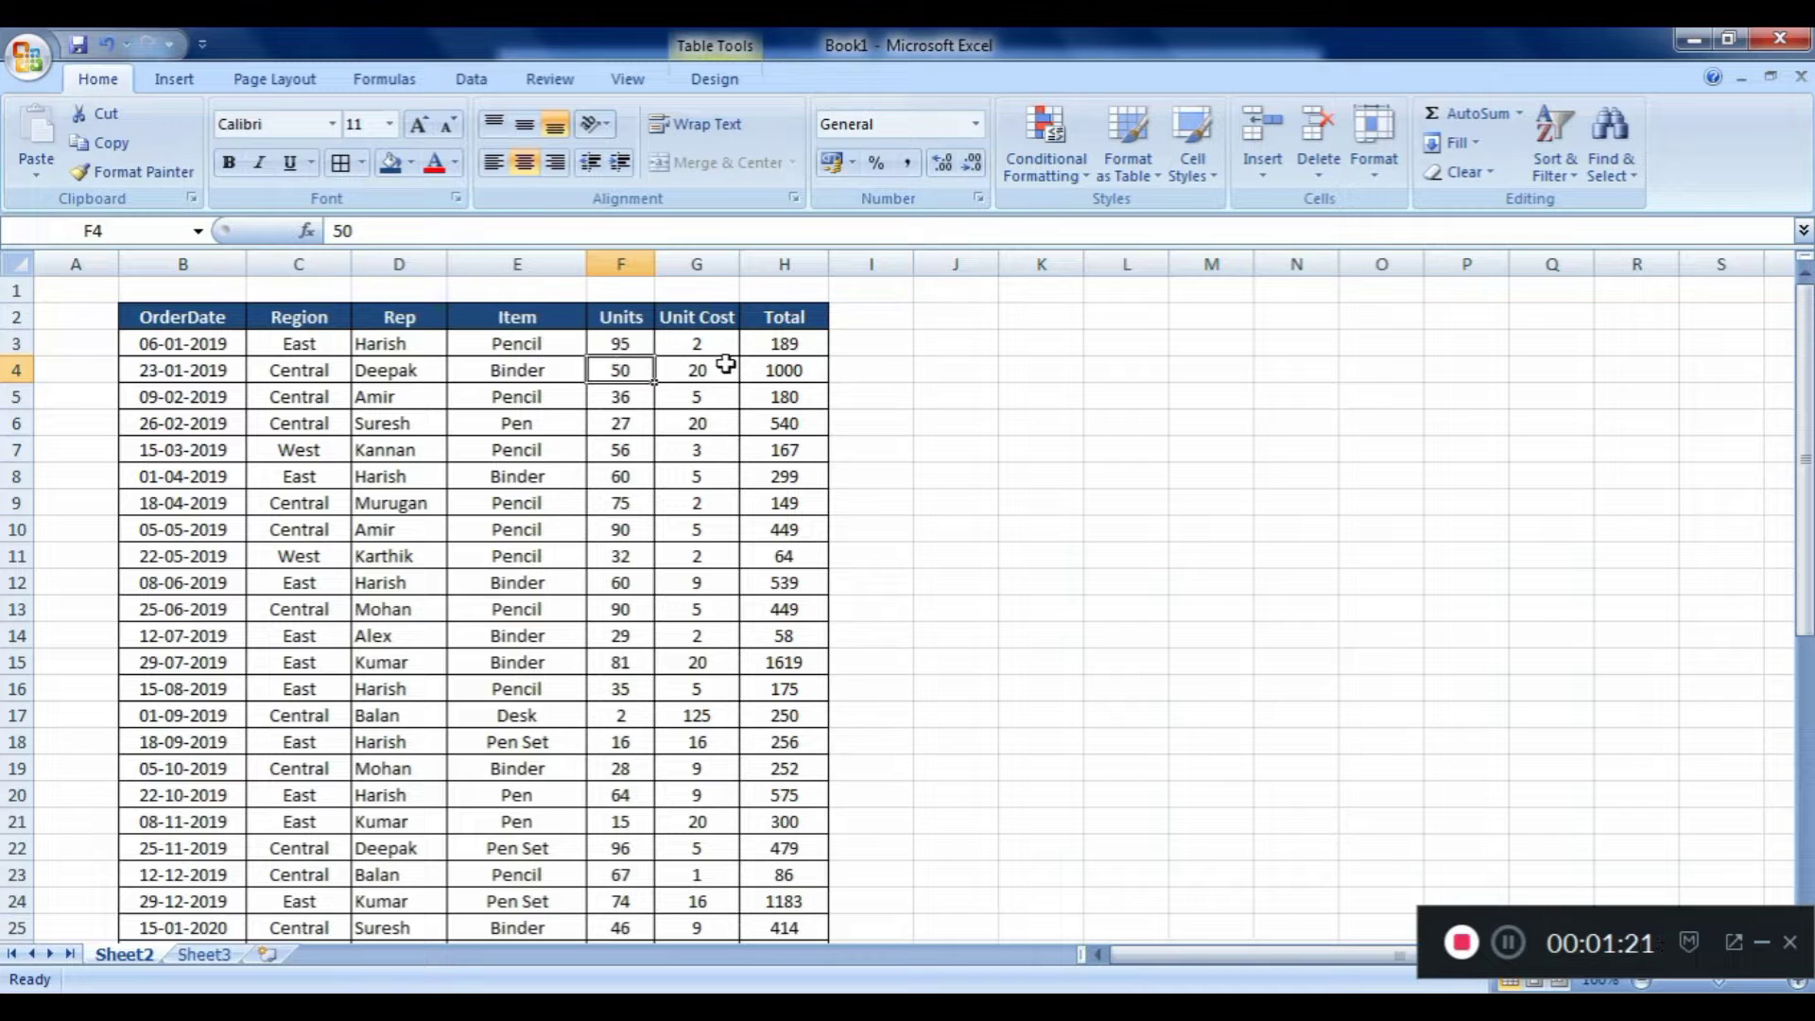
left_click(714, 360)
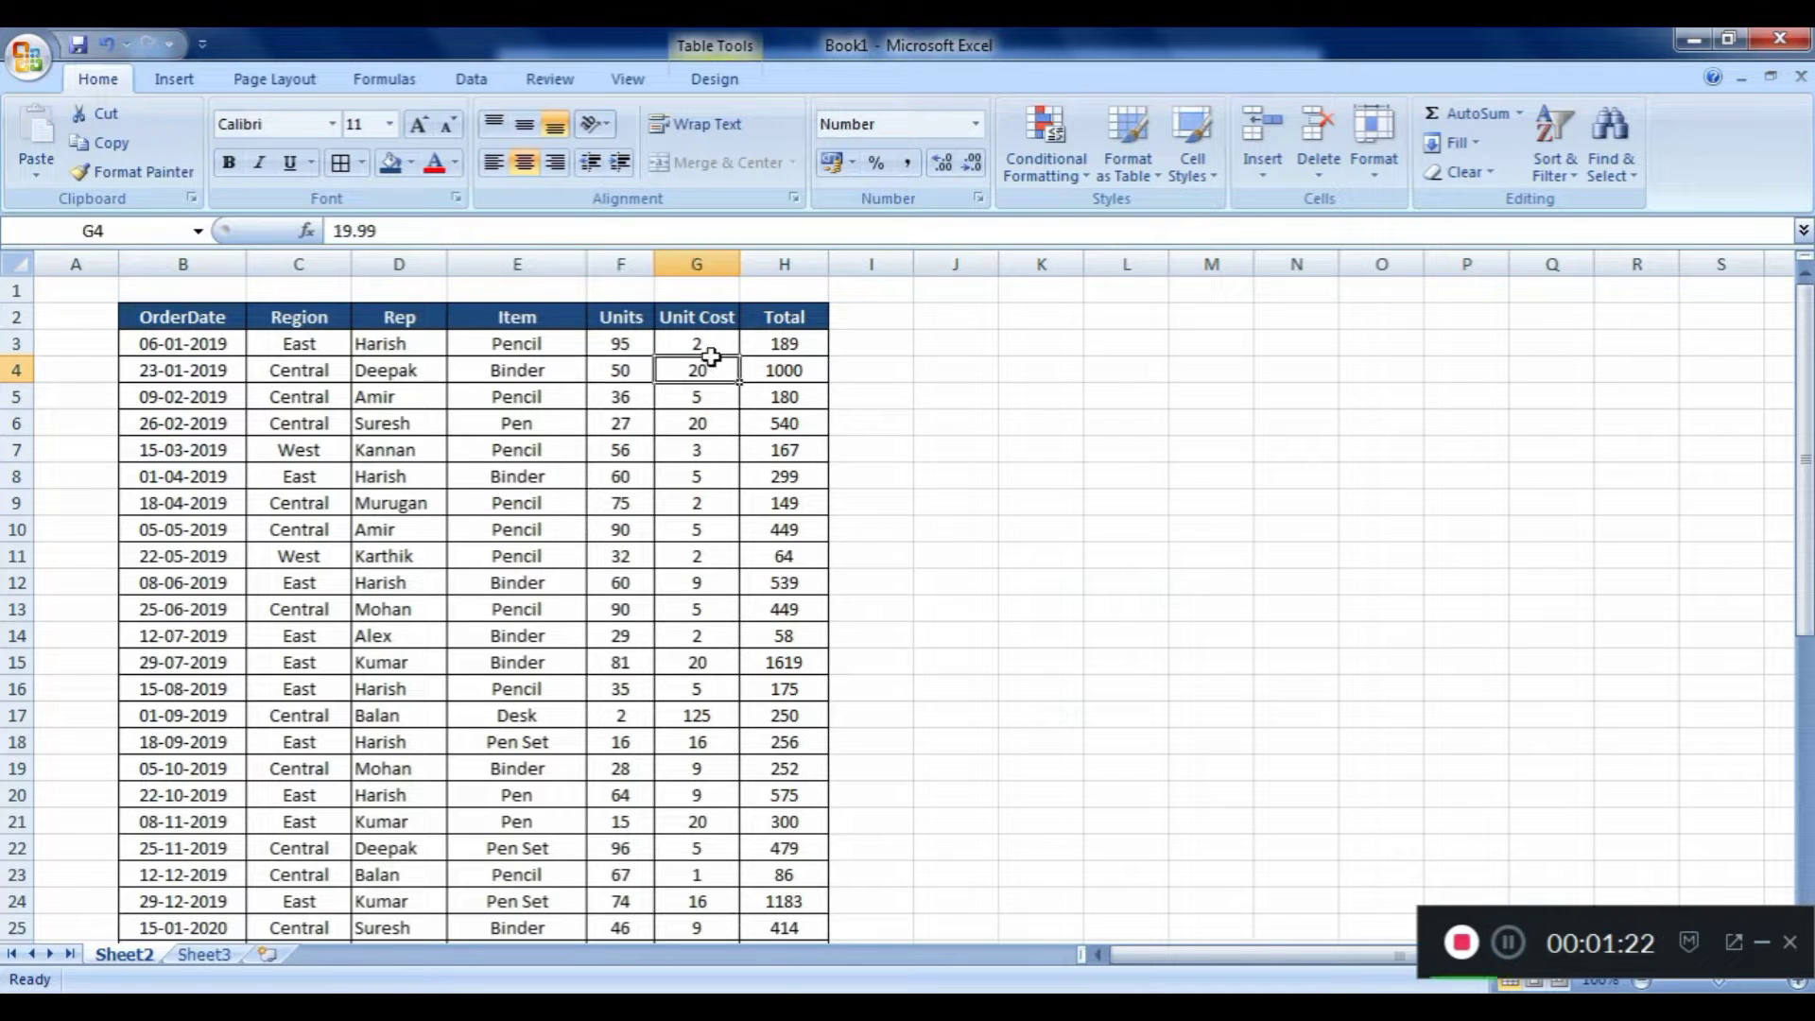
left_click(784, 340)
left_click(770, 501)
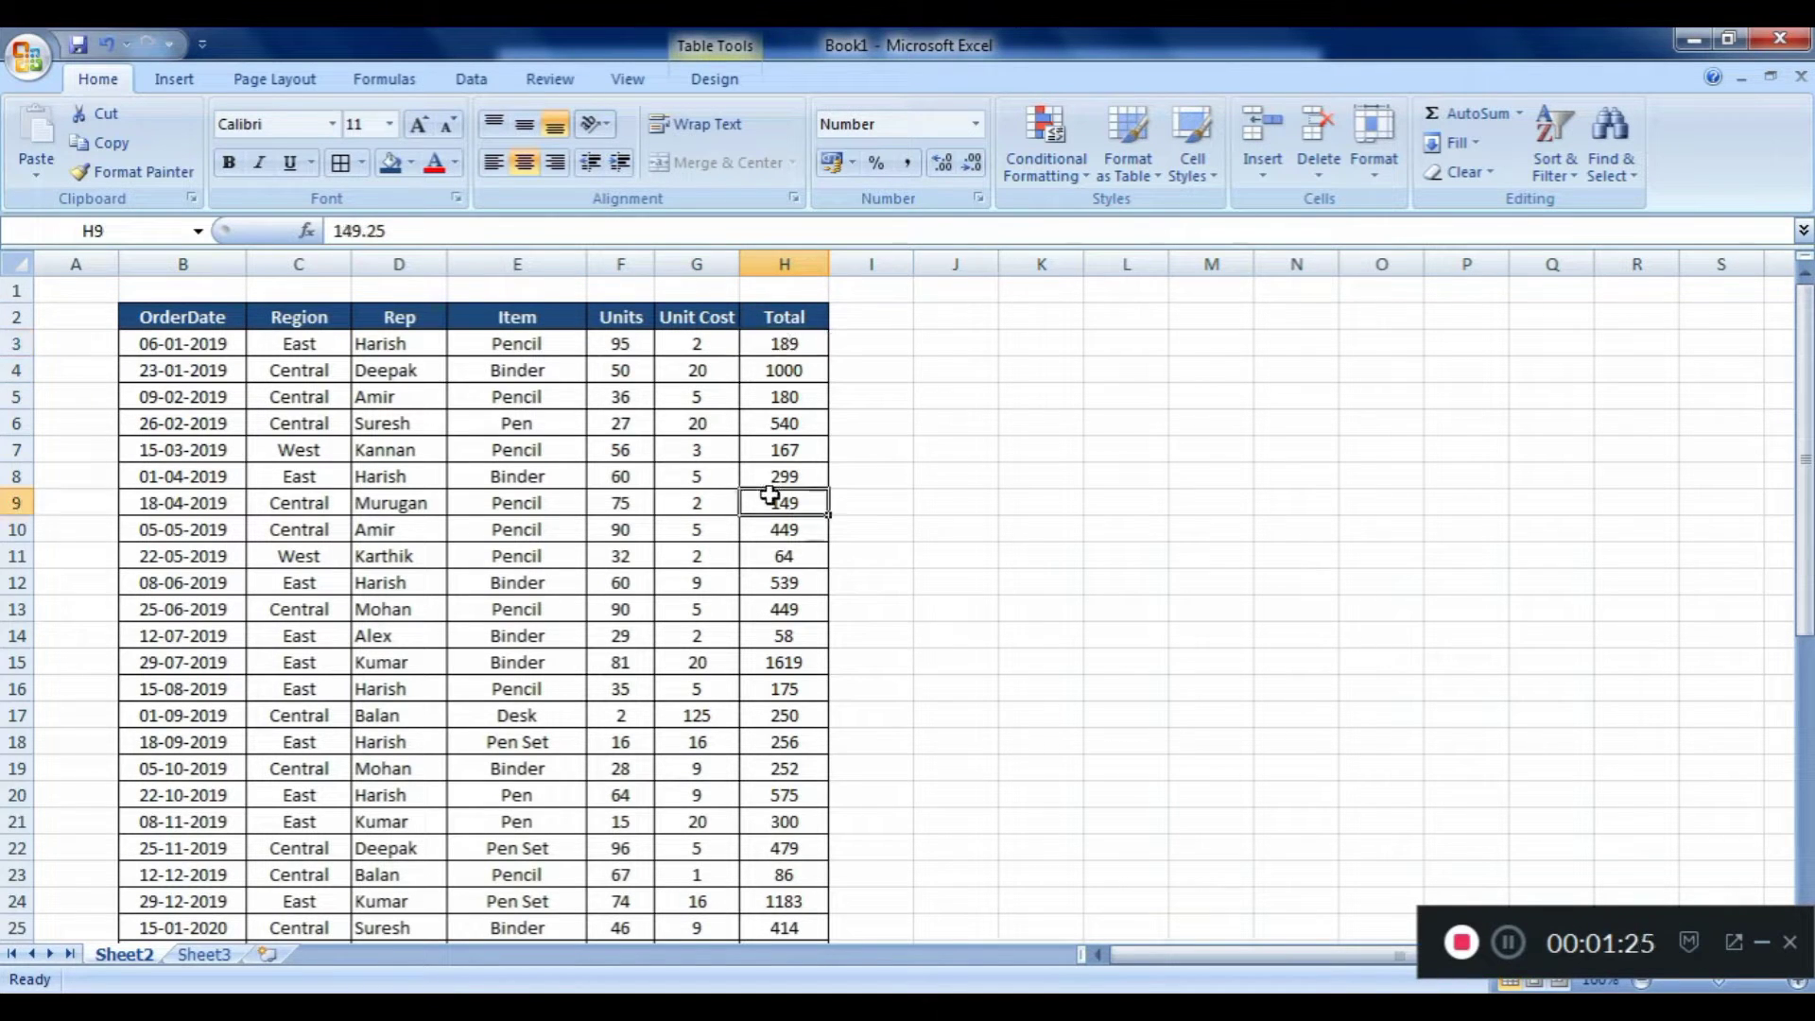
left_click(709, 518)
left_click(624, 549)
left_click(614, 643)
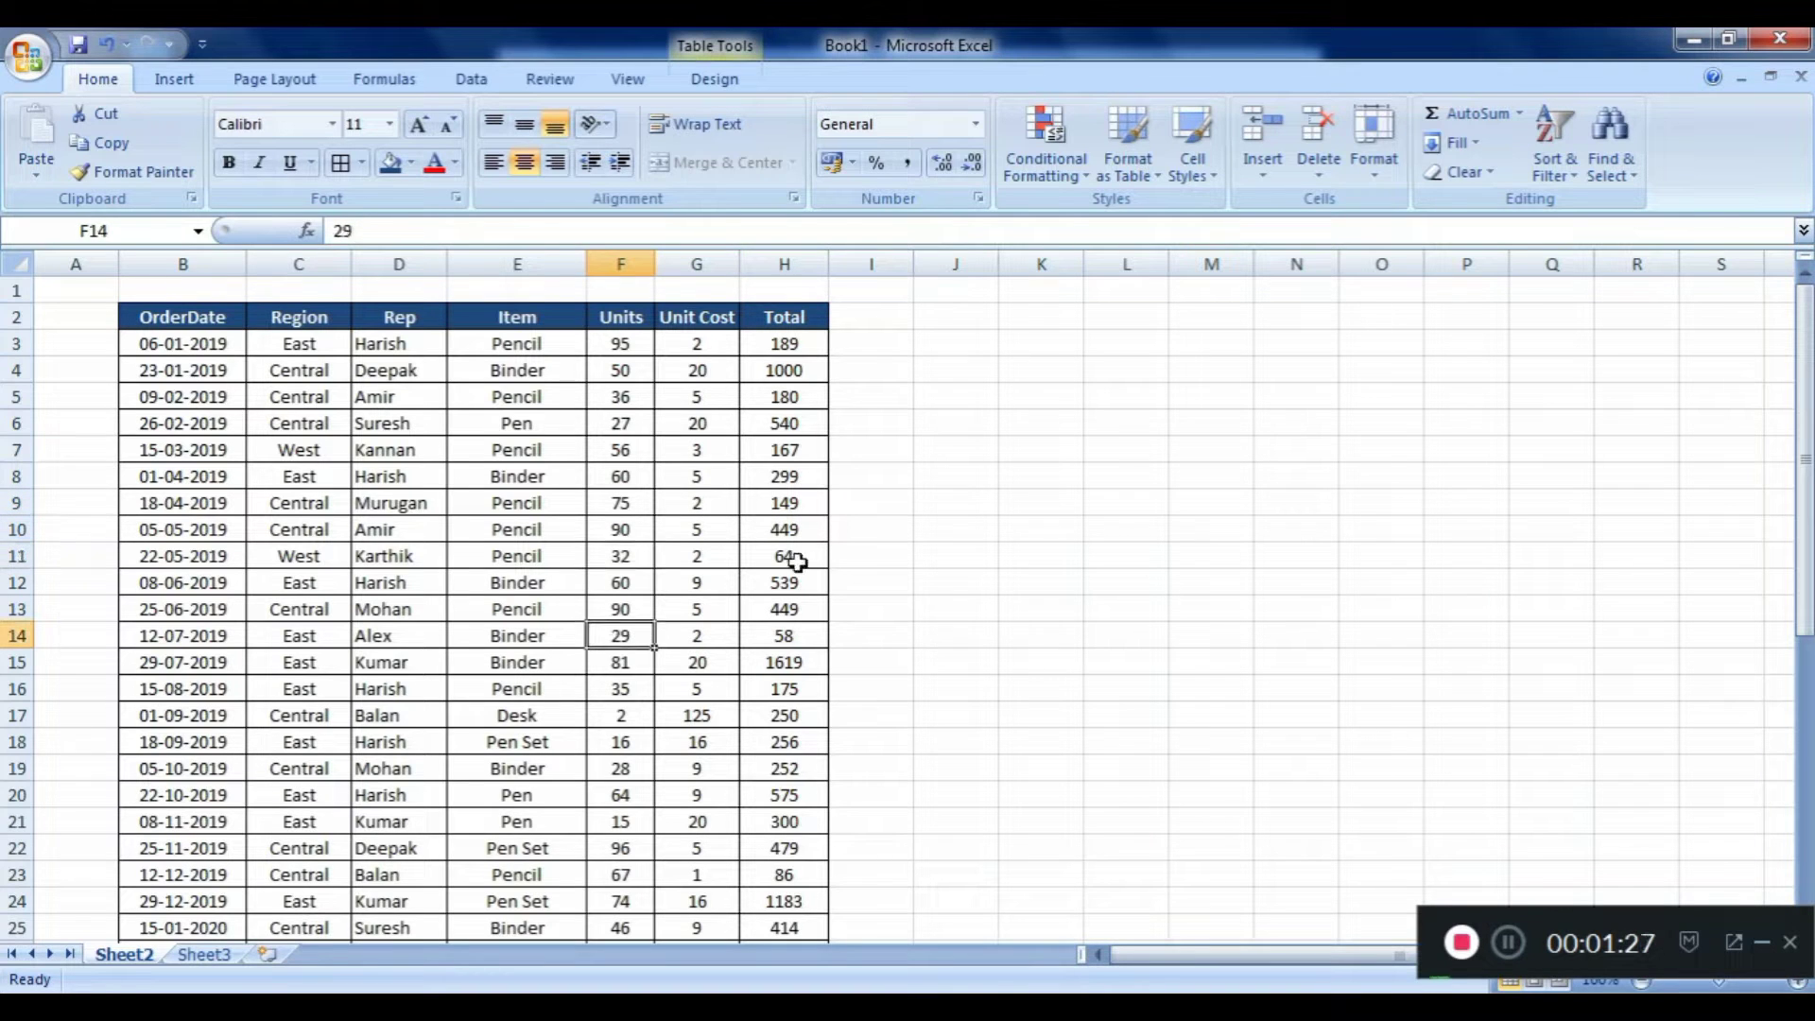
left_click(797, 553)
left_click(784, 711)
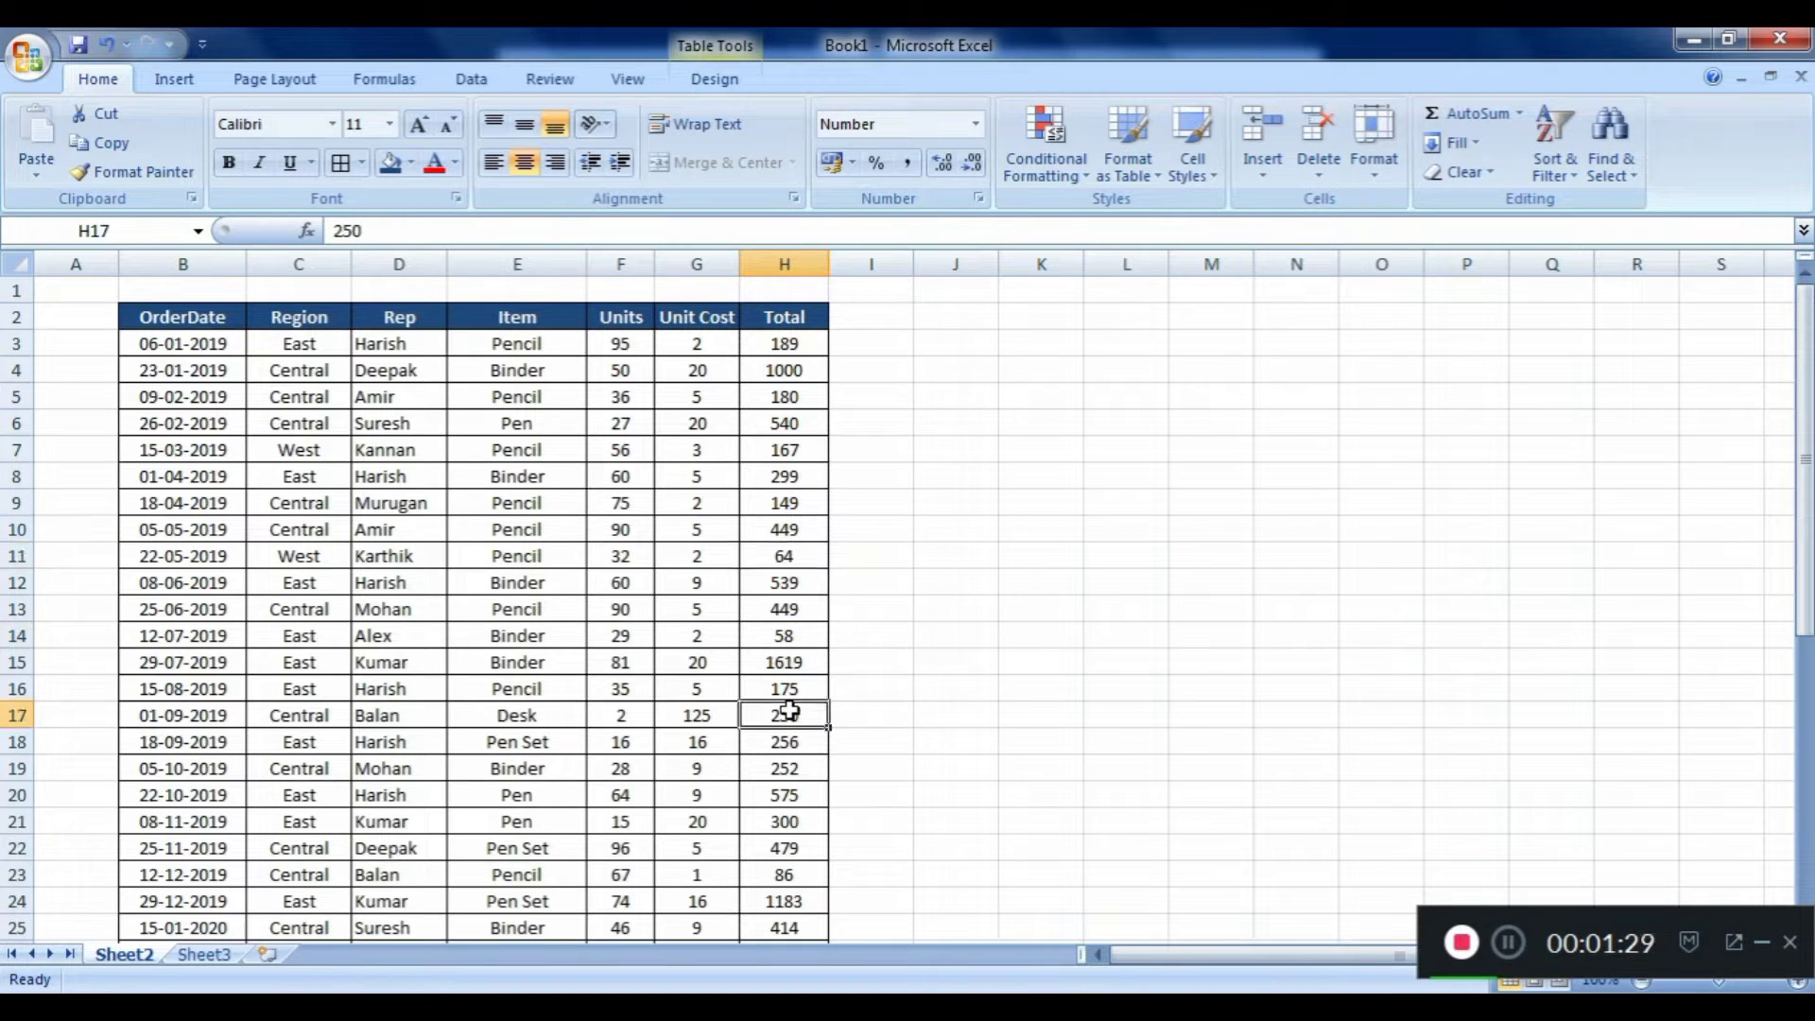
Try to create a PivotTable on a new worksheet with Table1 as the source, starting from cell E15.
left_click(484, 650)
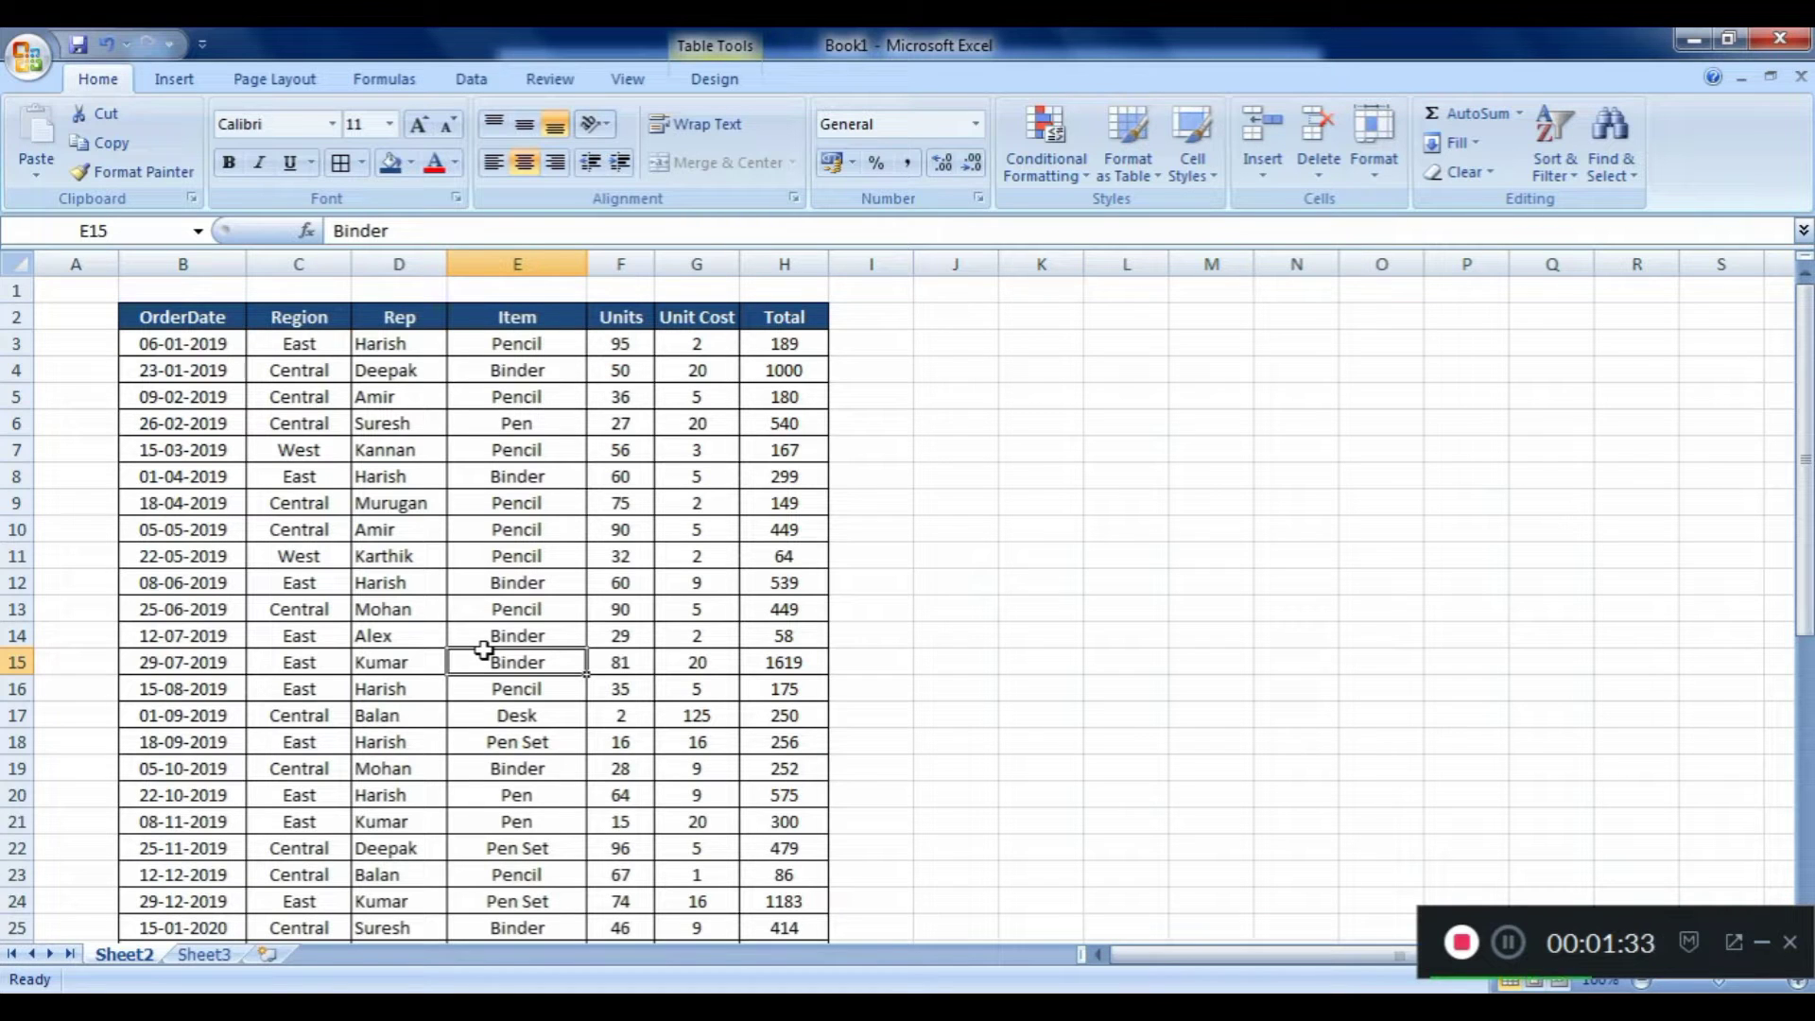
left_click(172, 81)
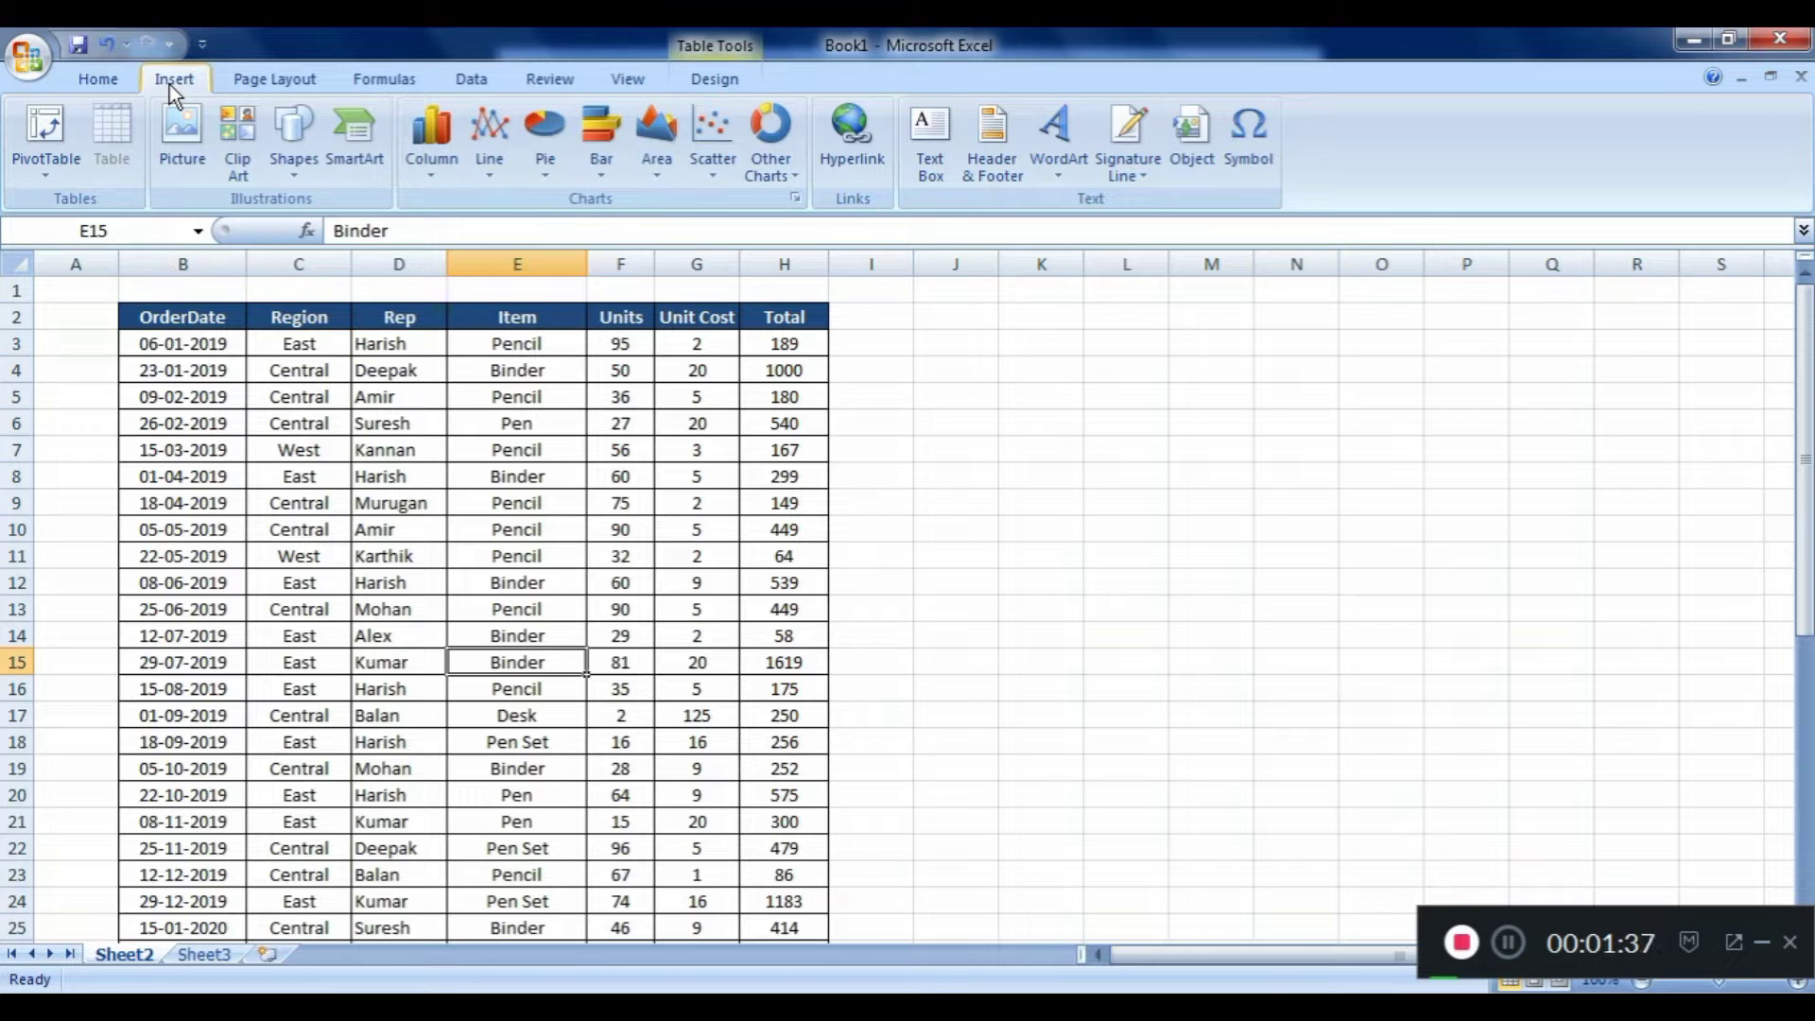
left_click(44, 123)
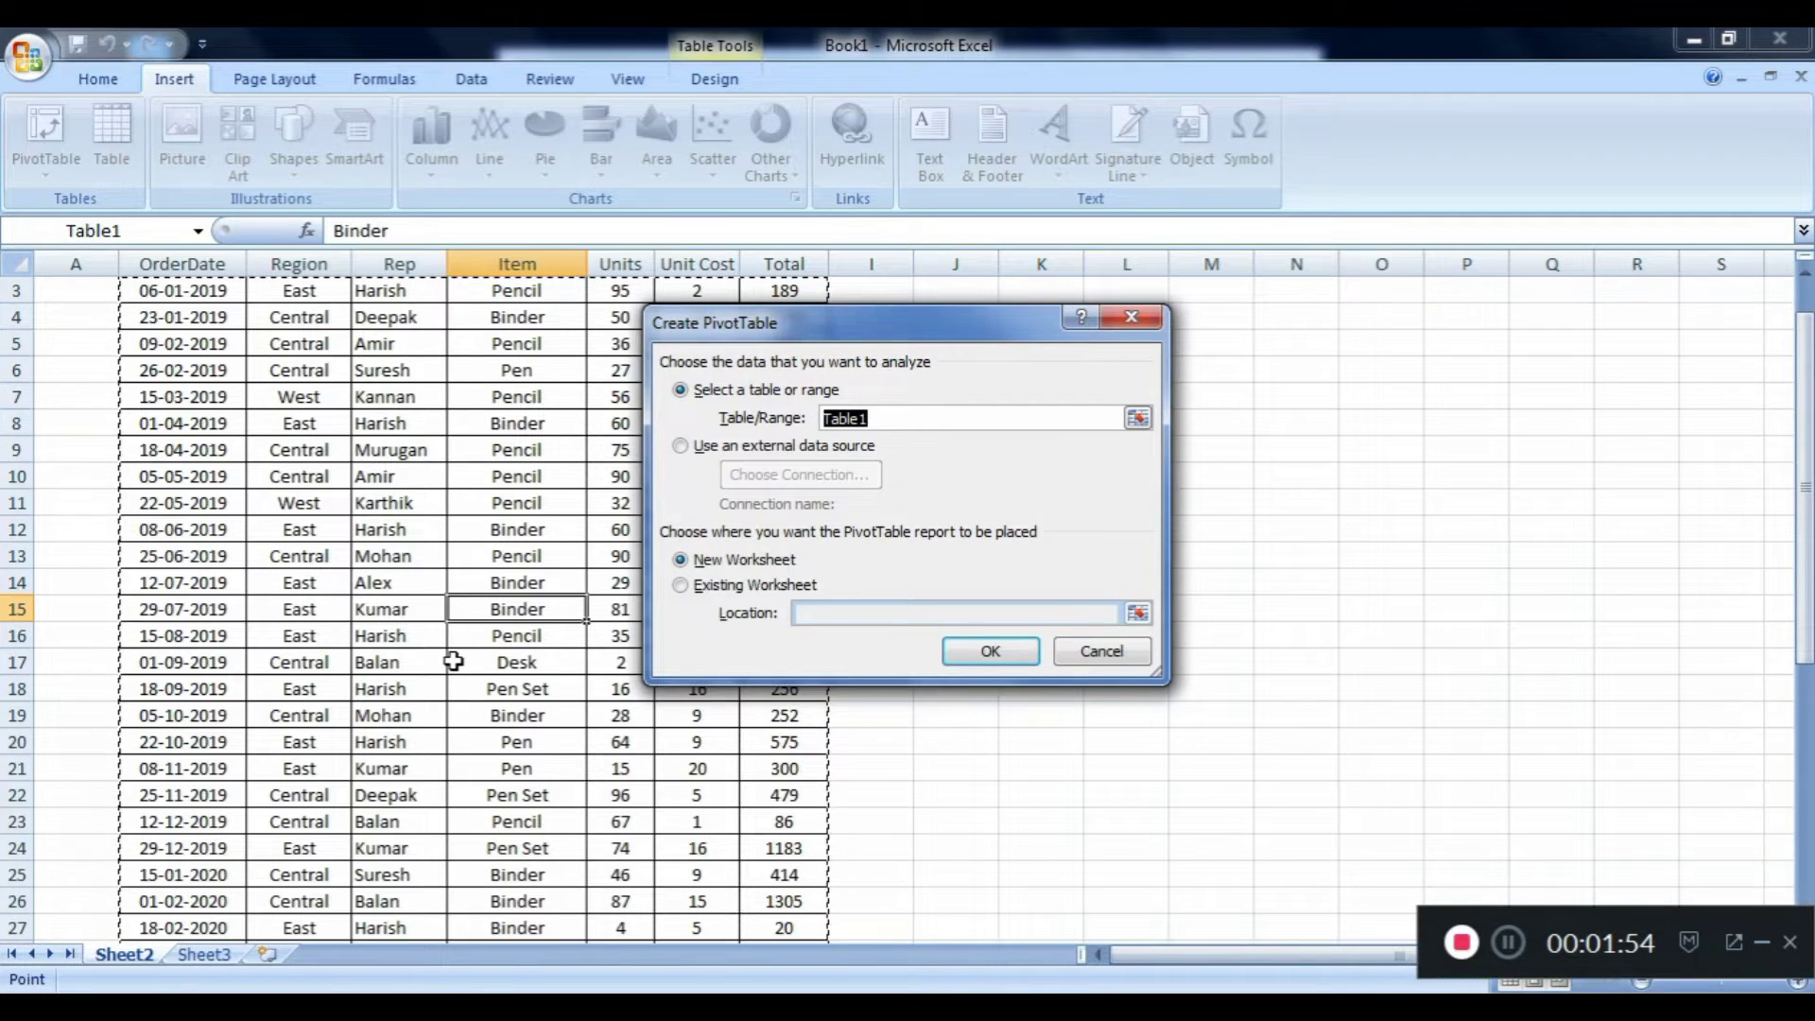
left_click(1091, 655)
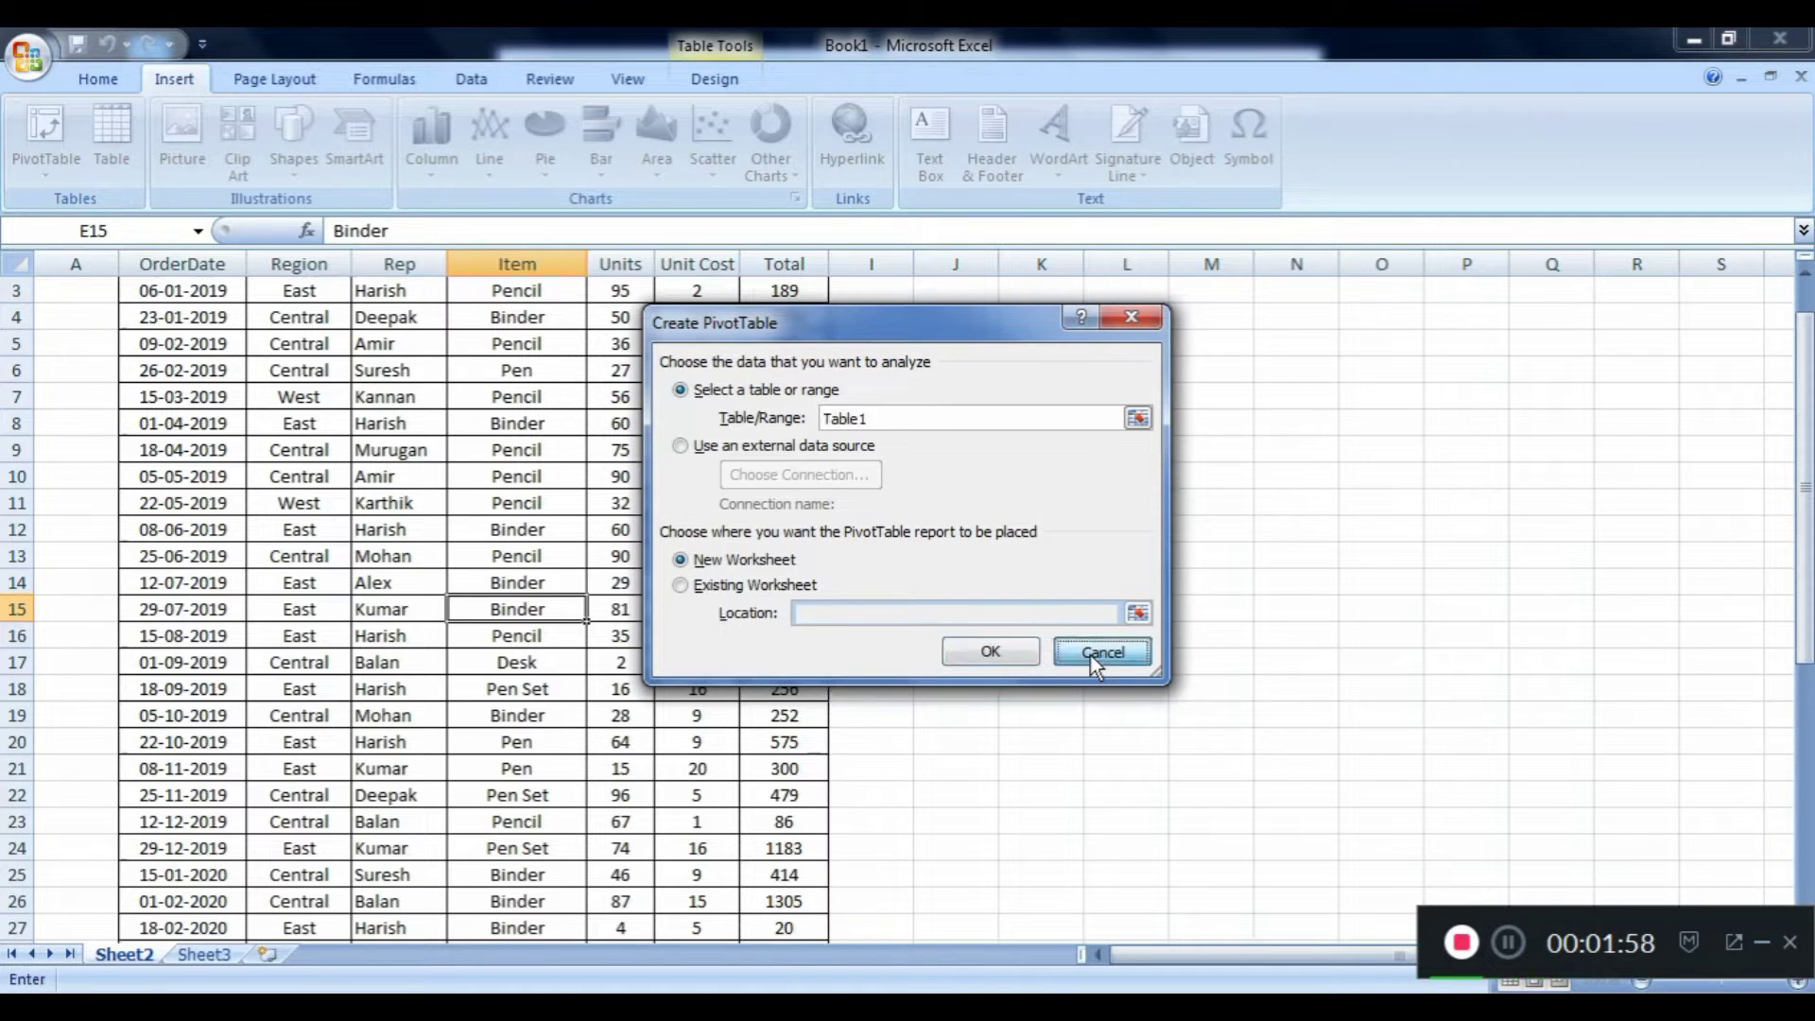
Try to create a PivotTable at K12 on Sheet2 with the whole order table, B2 to H45, as its source range.
left_click(1078, 521)
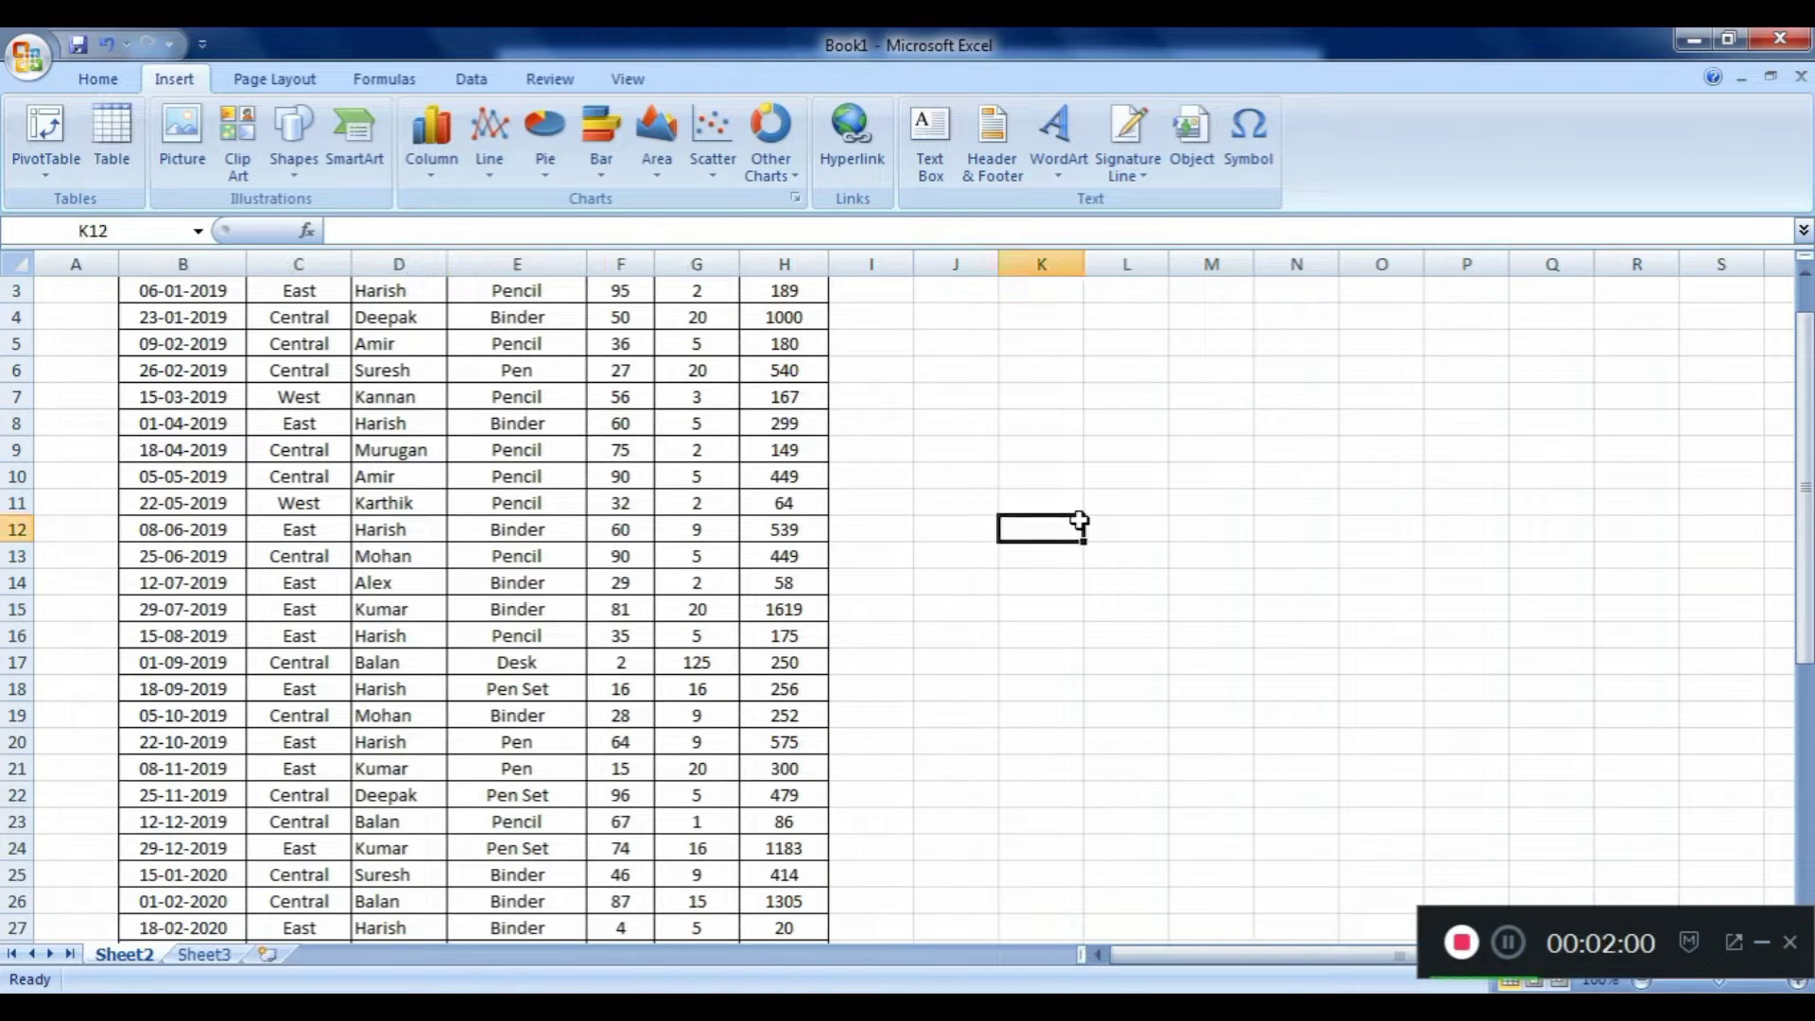
left_click(53, 138)
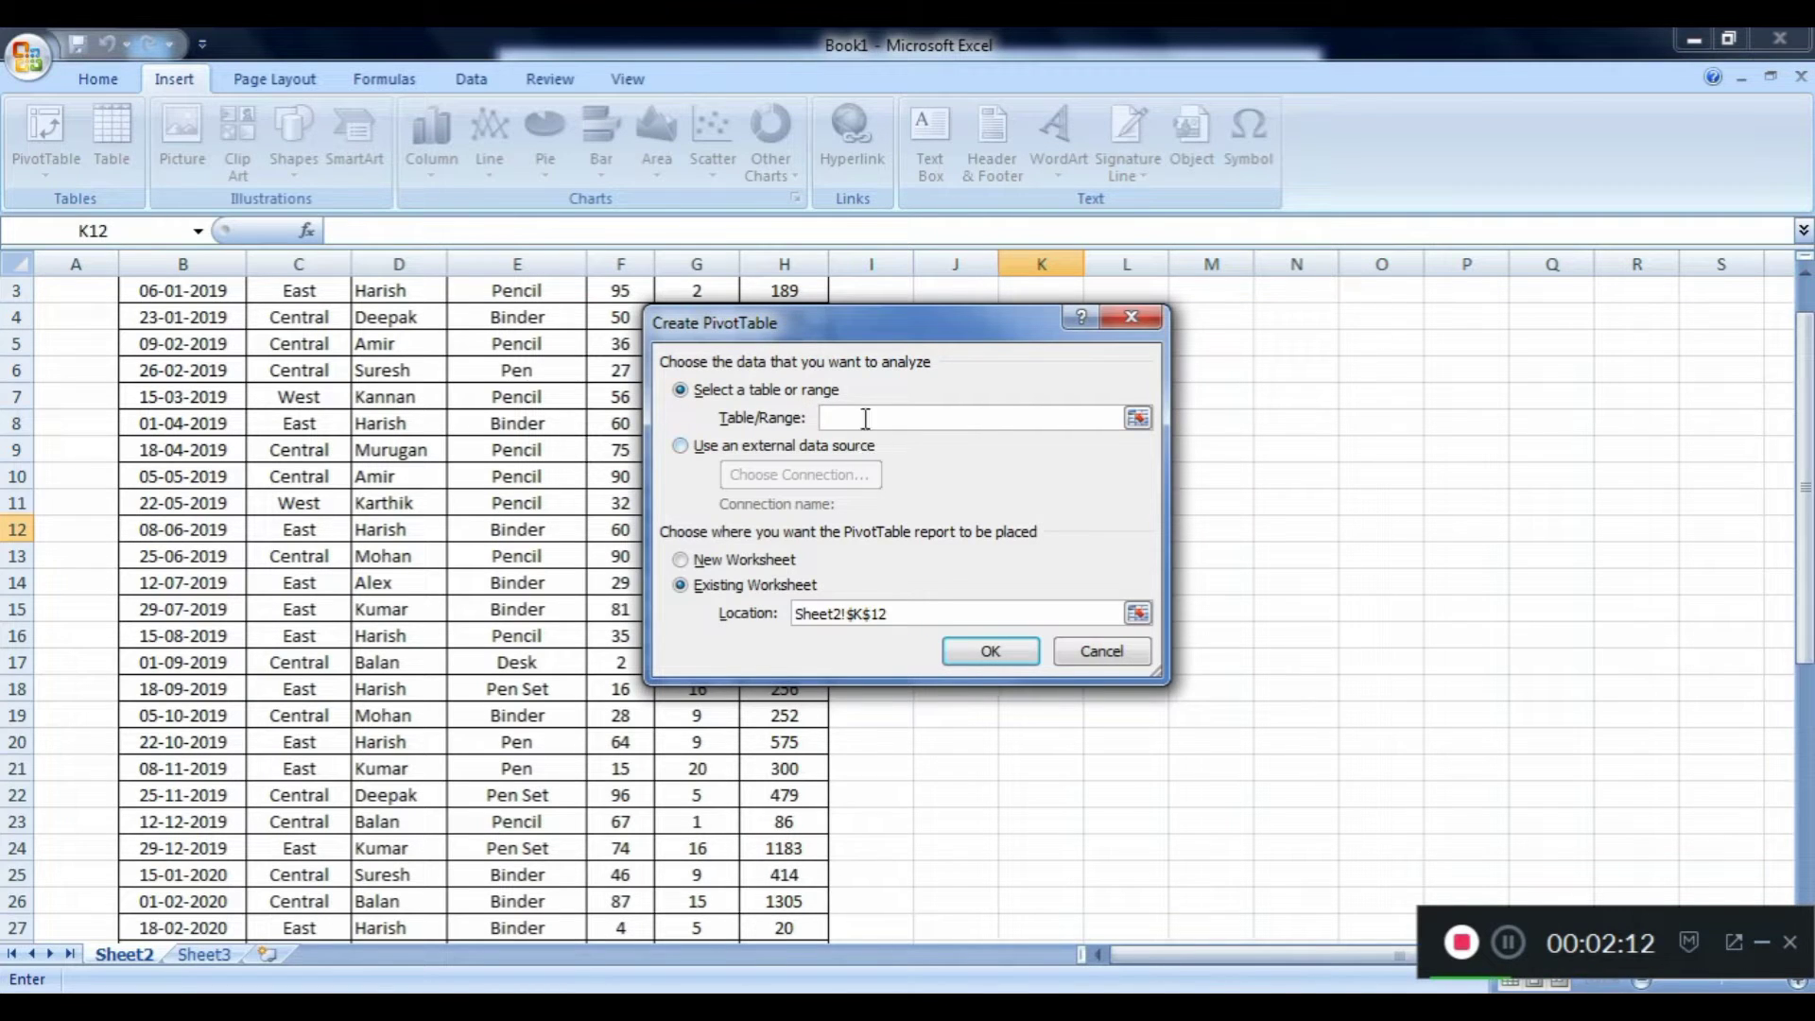
left_click(189, 396)
key("ctrl+Up")
key("ctrl+Up")
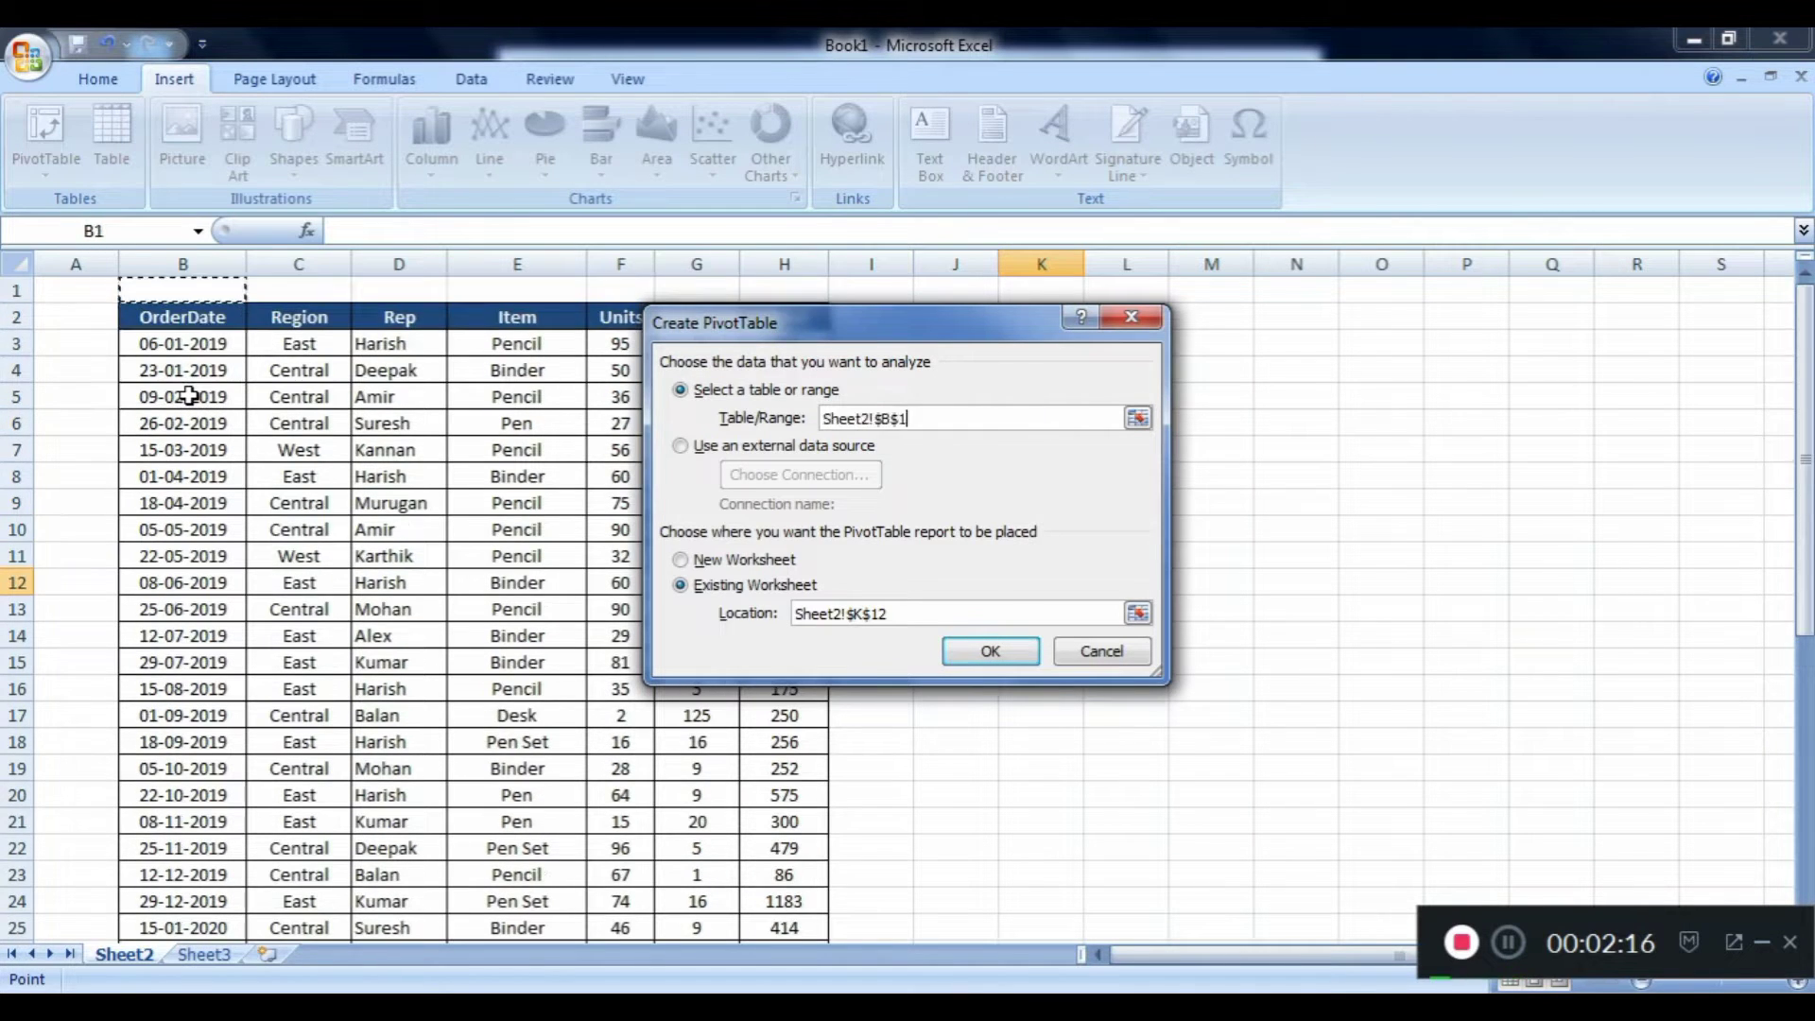
key("Down")
key("ctrl+shift+Right")
key("ctrl+shift+Down")
key("shift+Down")
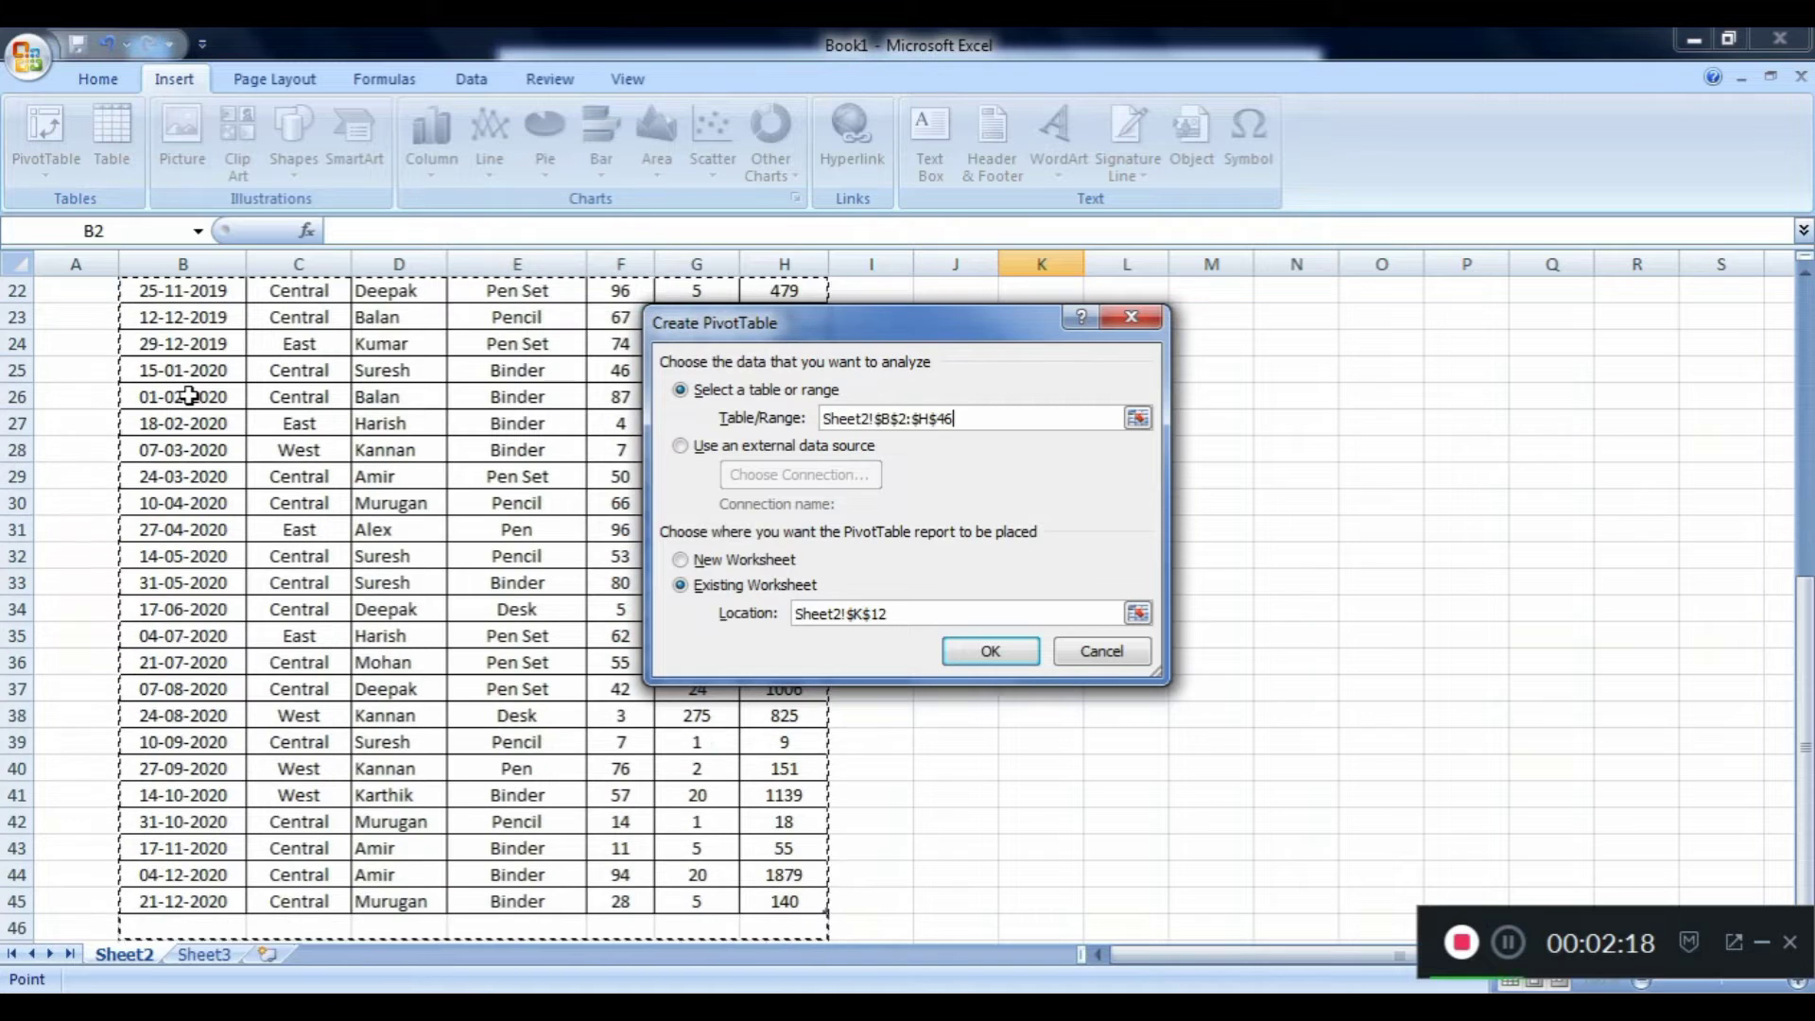
key("shift+Up")
key("Return")
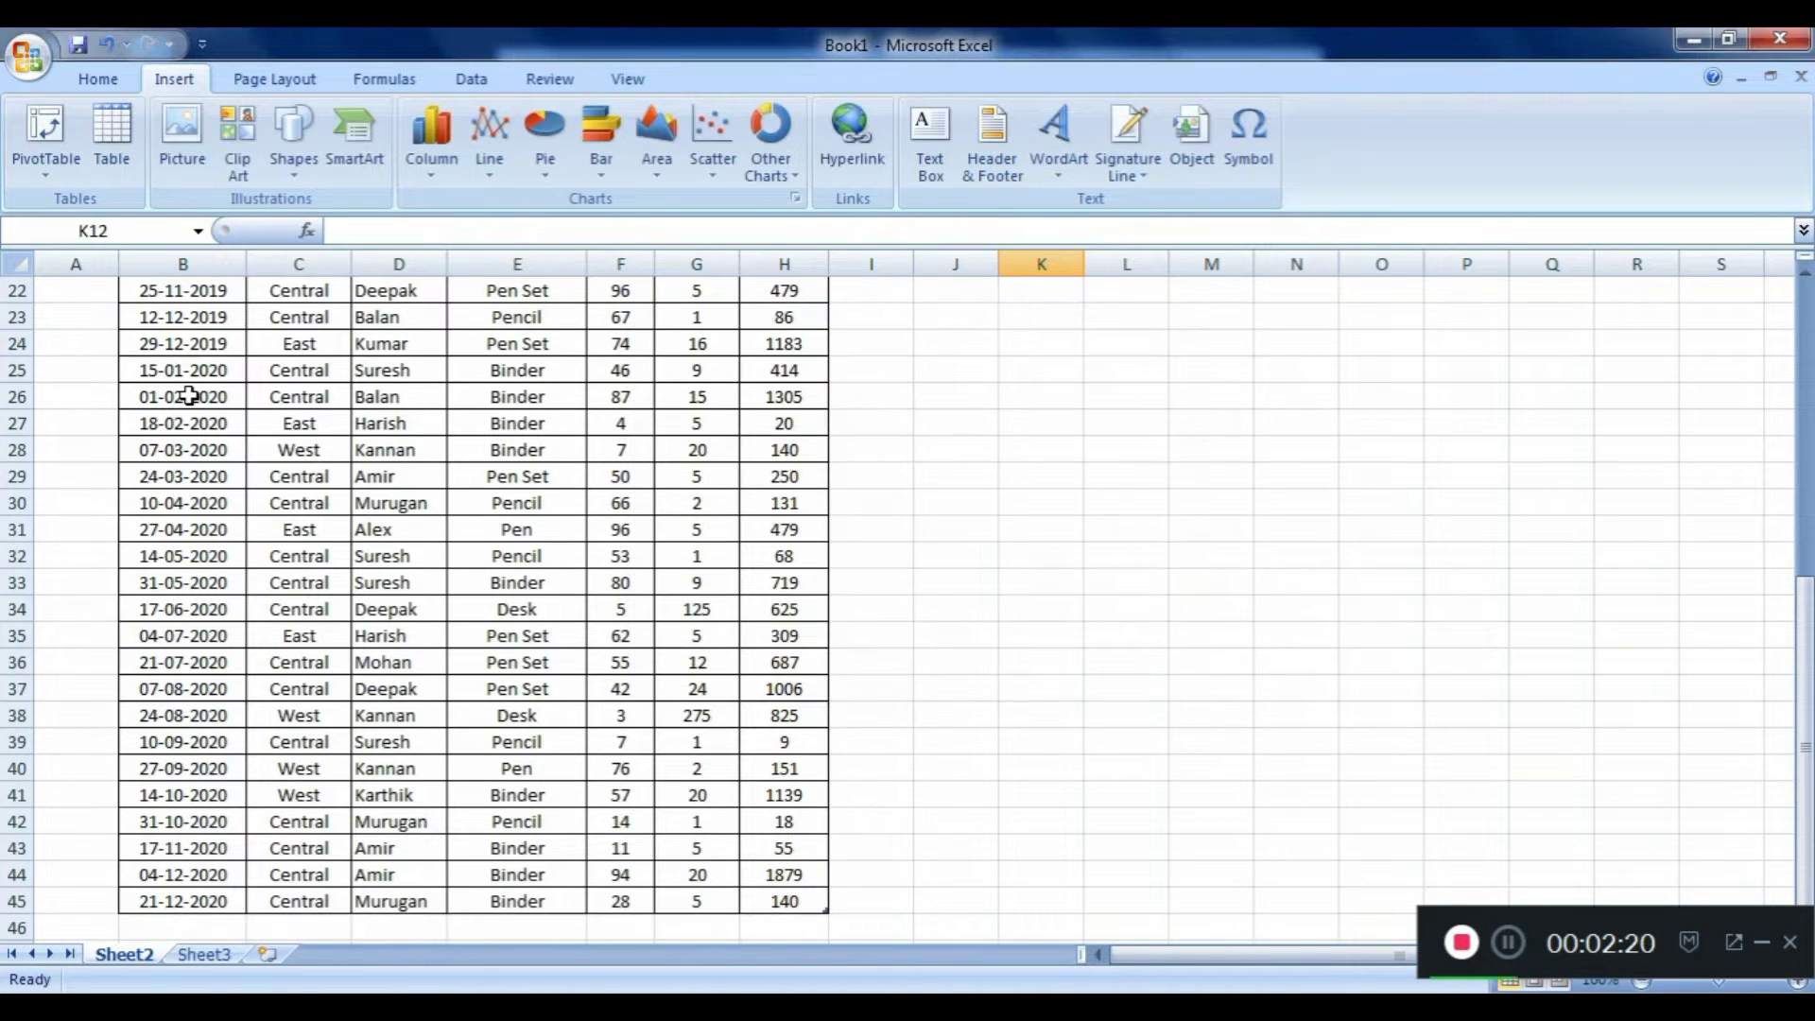
Examine the order table's extent again, from the first records and header row to the last entry in the Total column.
key("ctrl+Up")
key("Down")
key("Down")
key("ctrl+Left")
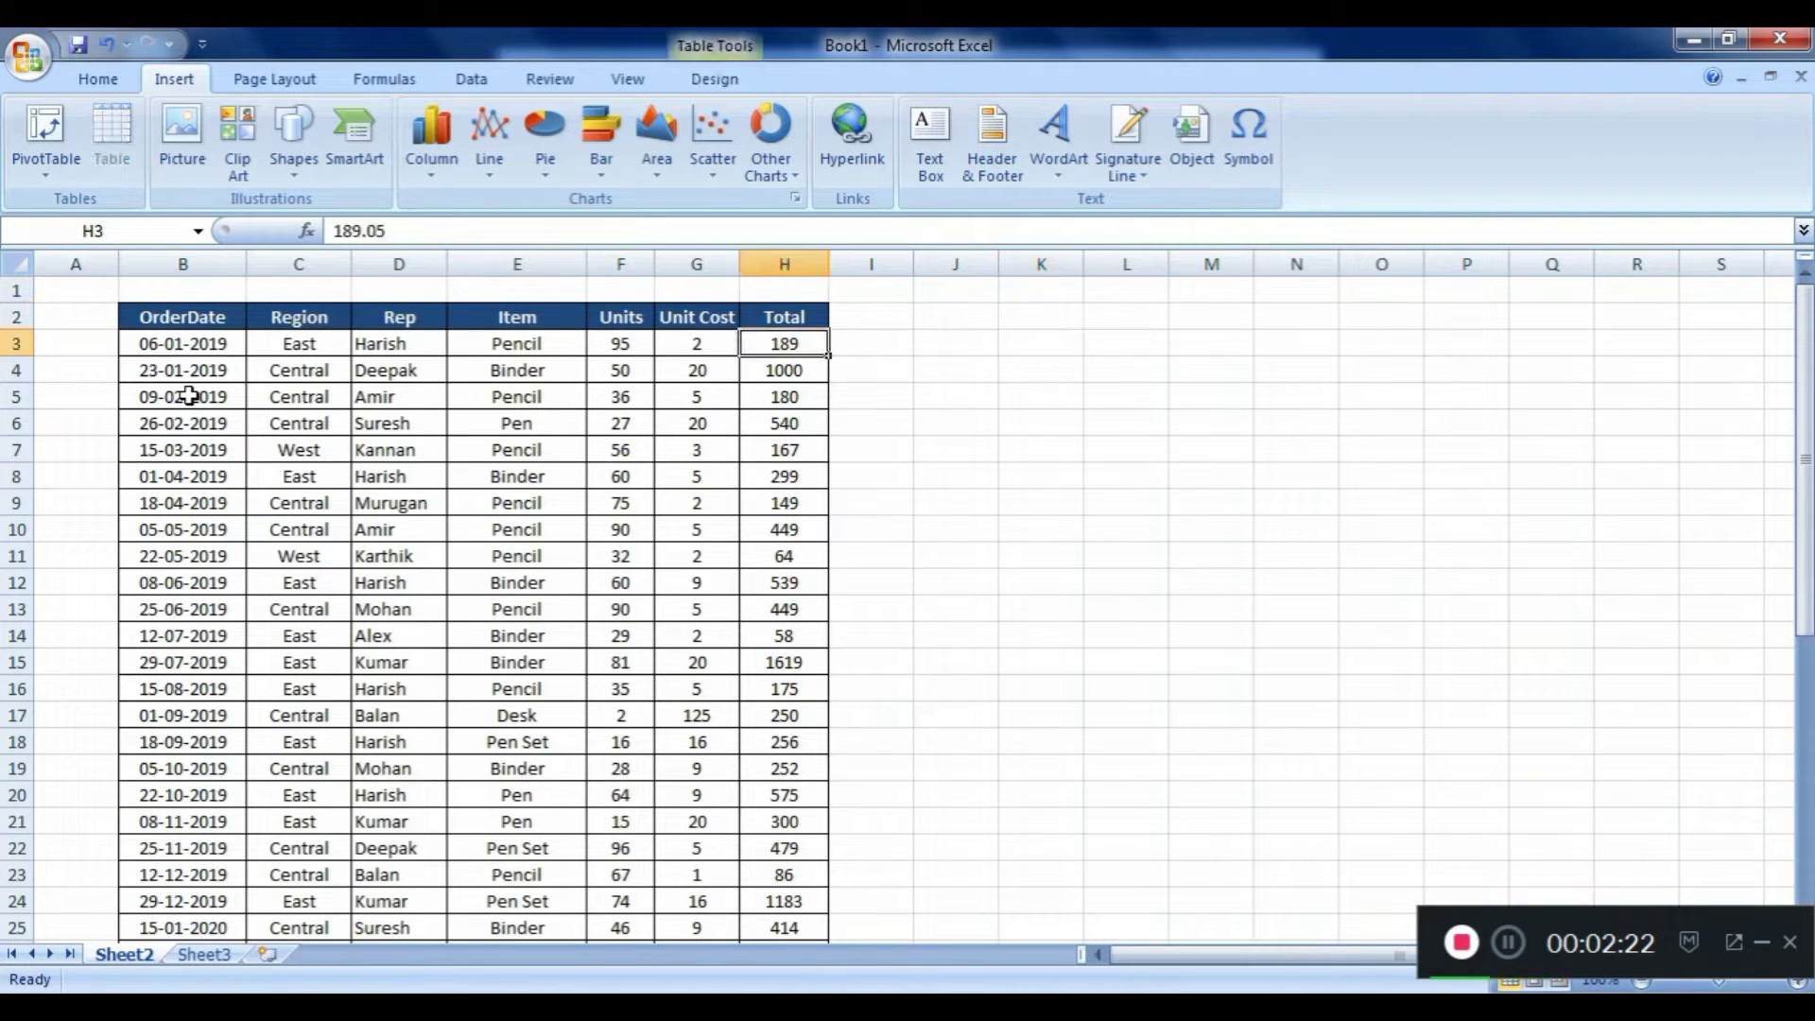
key("Left")
key("Left")
key("Left")
key("Left")
key("Left")
key("Down")
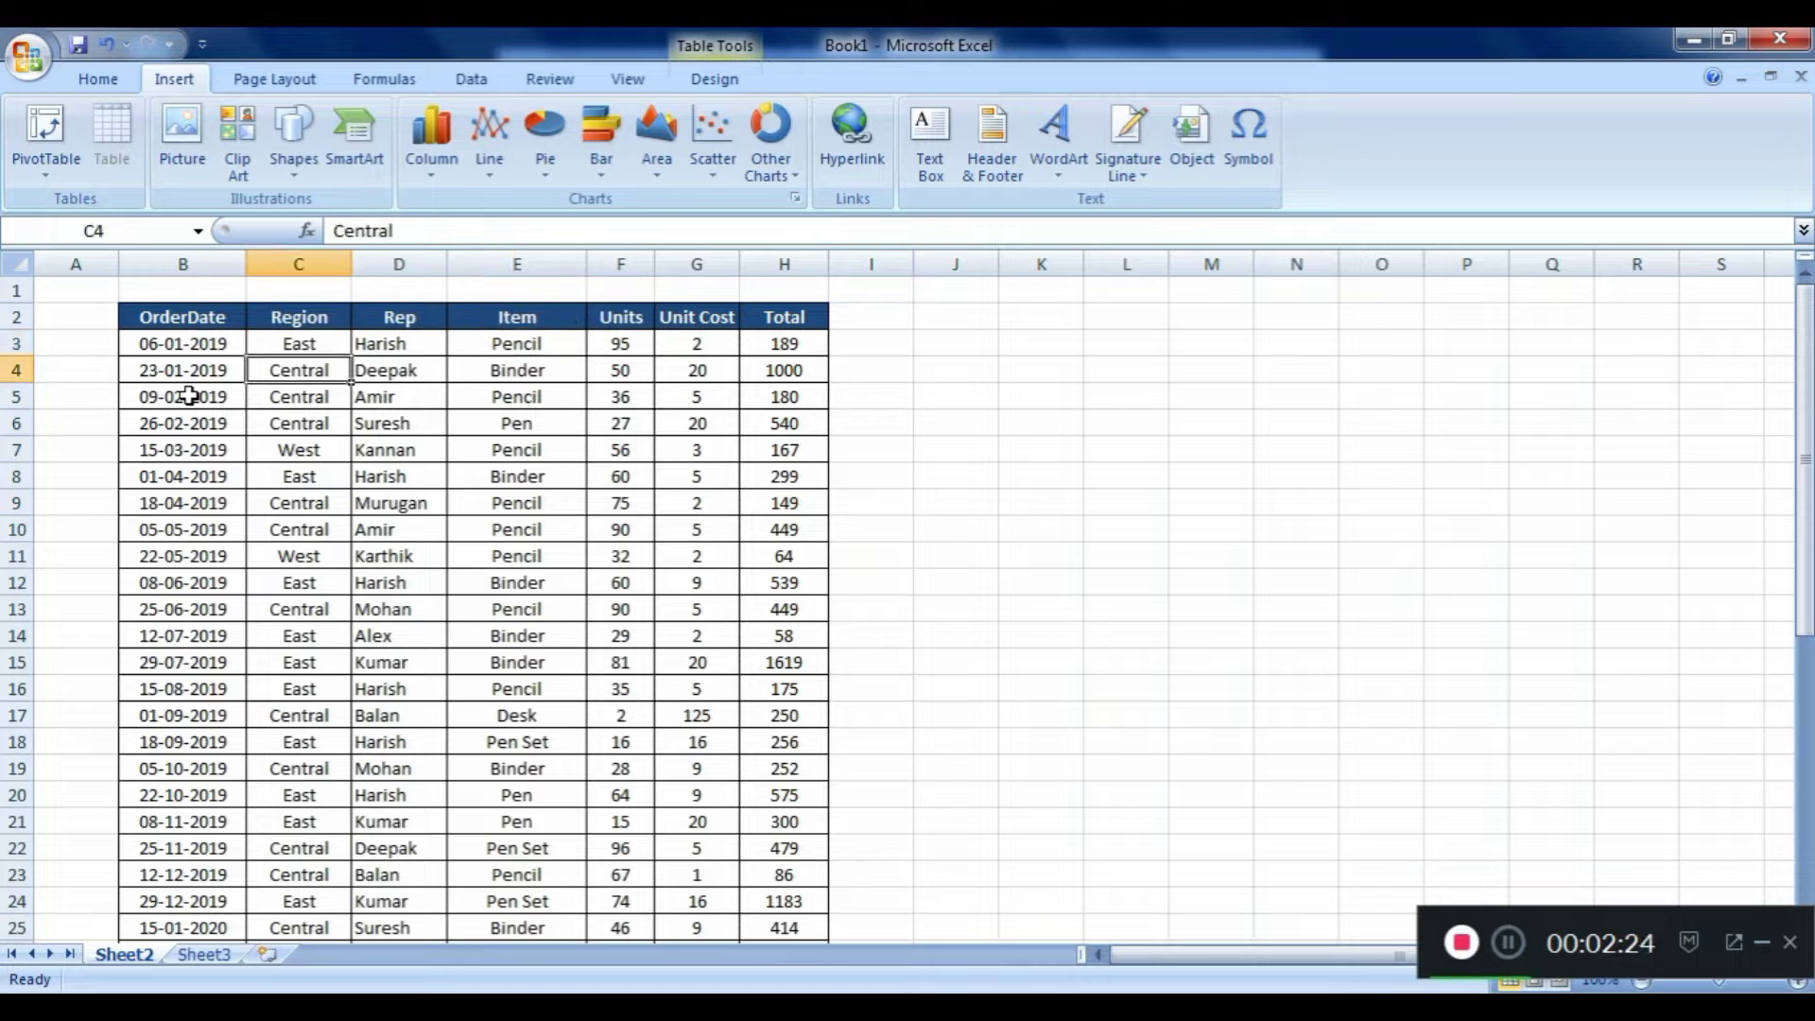
key("Up")
key("Up")
key("Left")
key("ctrl+Right")
key("ctrl+Down")
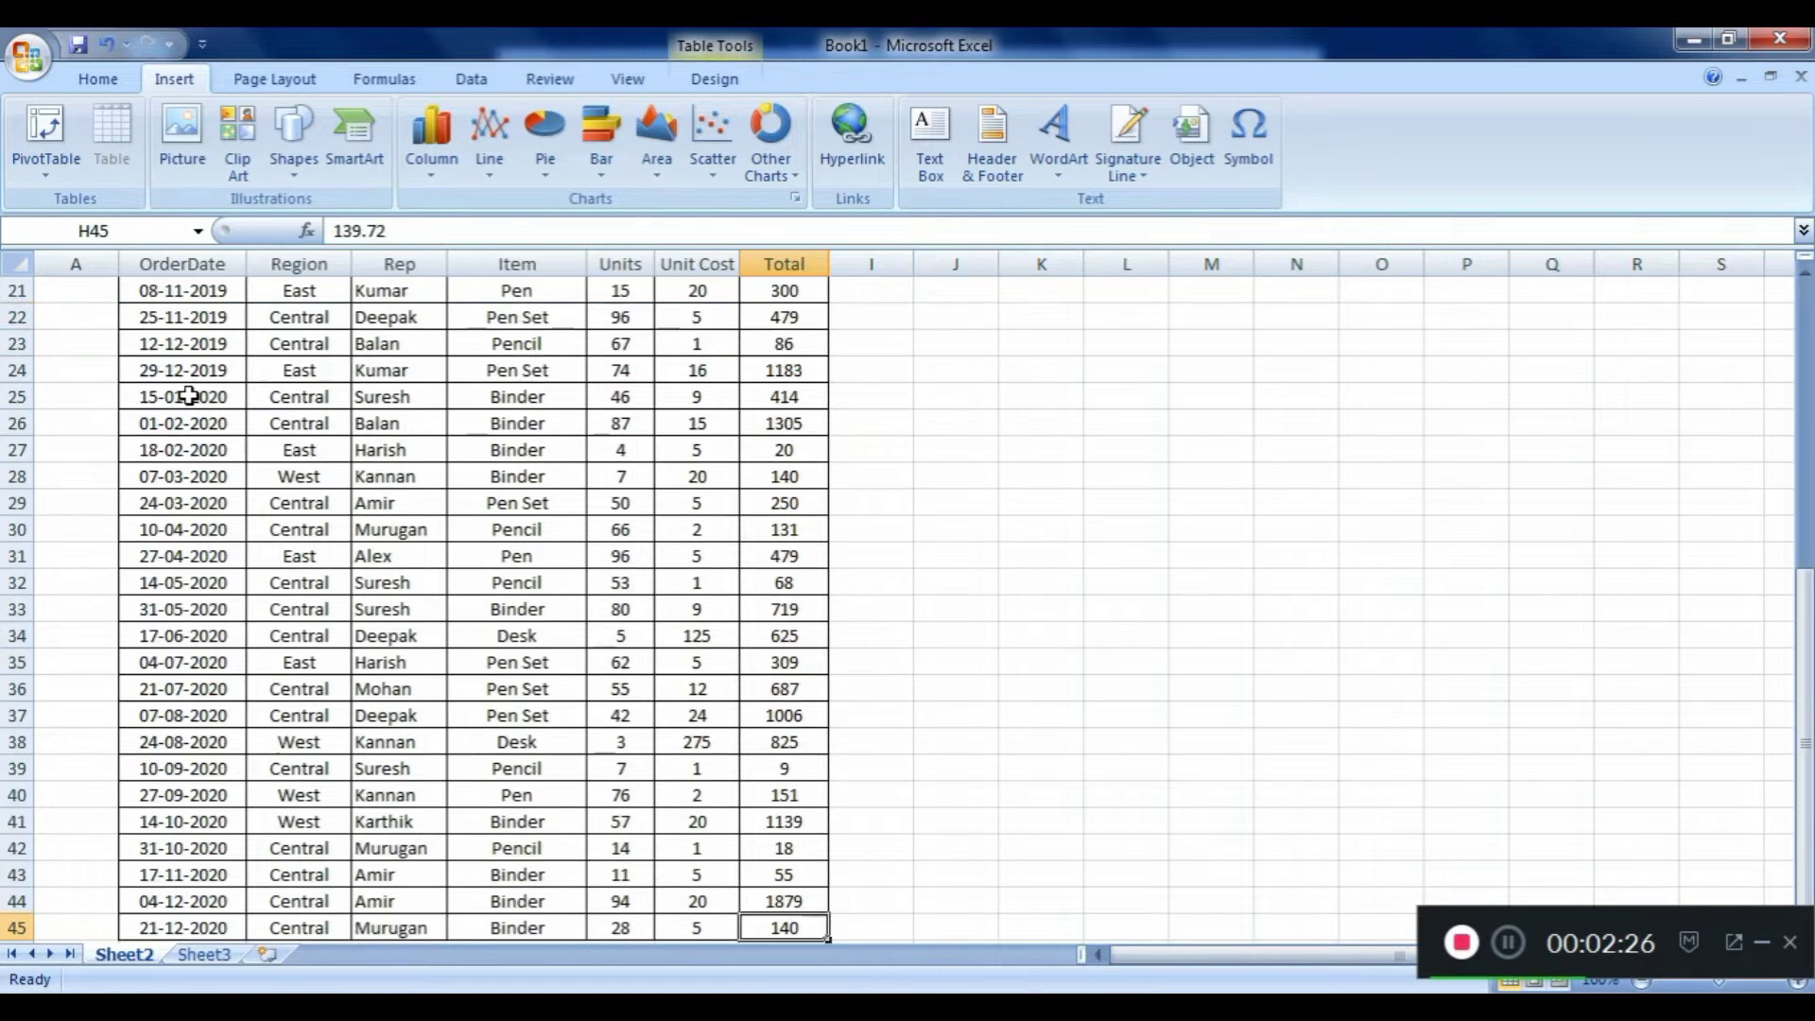
Create a PivotTable on a new worksheet using the order table (Table1) as its source.
key("ctrl+Up")
key("ctrl+Left")
key("Up")
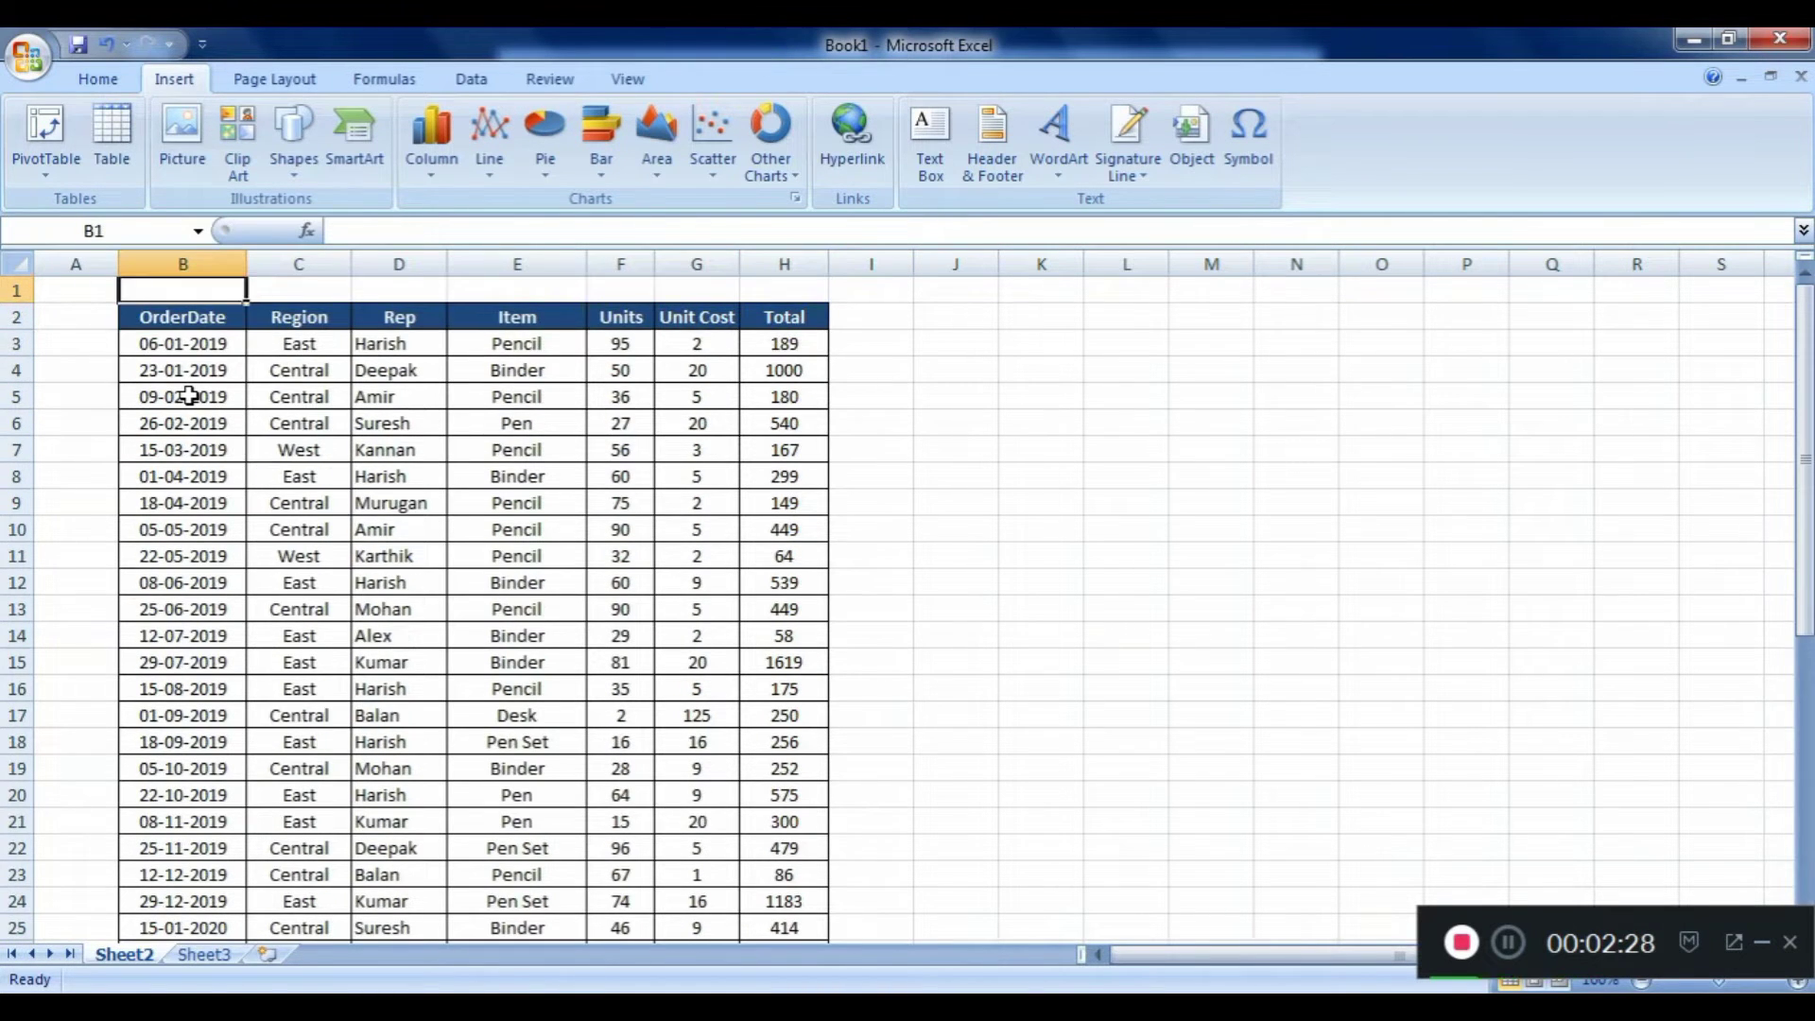
key("Down")
key("Down")
key("Right")
key("Right")
key("Down")
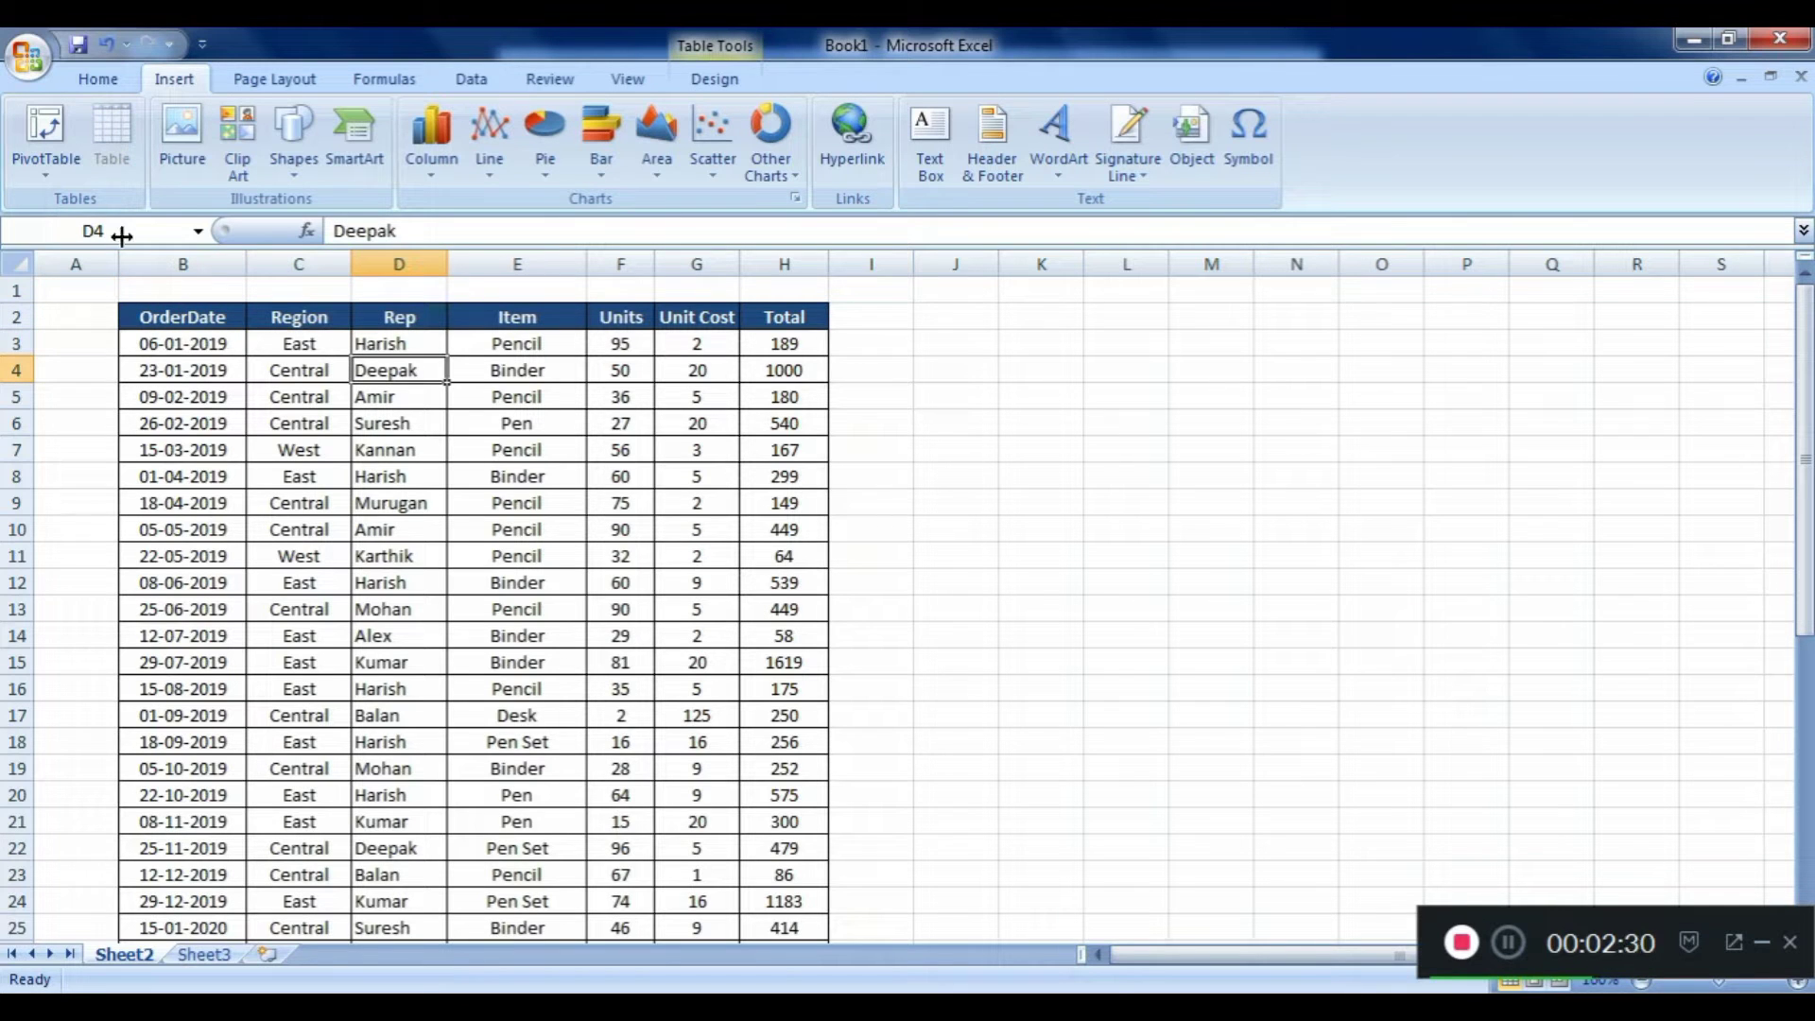
left_click(346, 472)
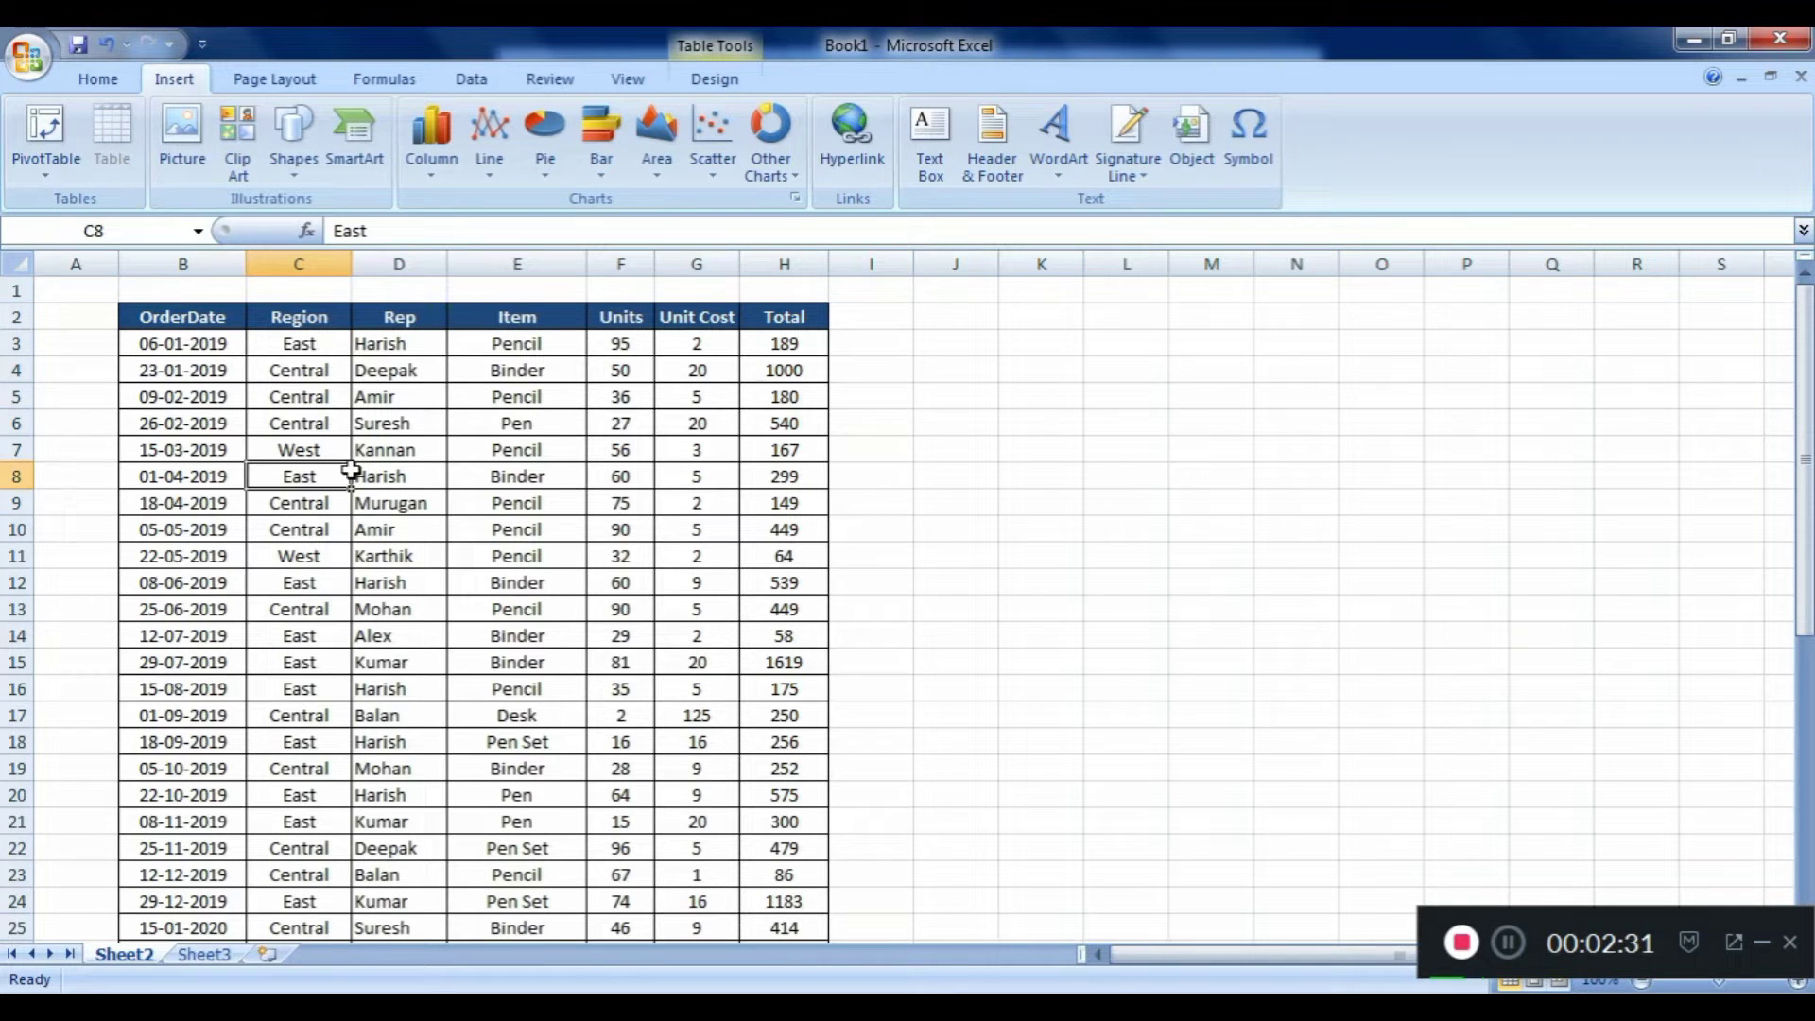
left_click(52, 133)
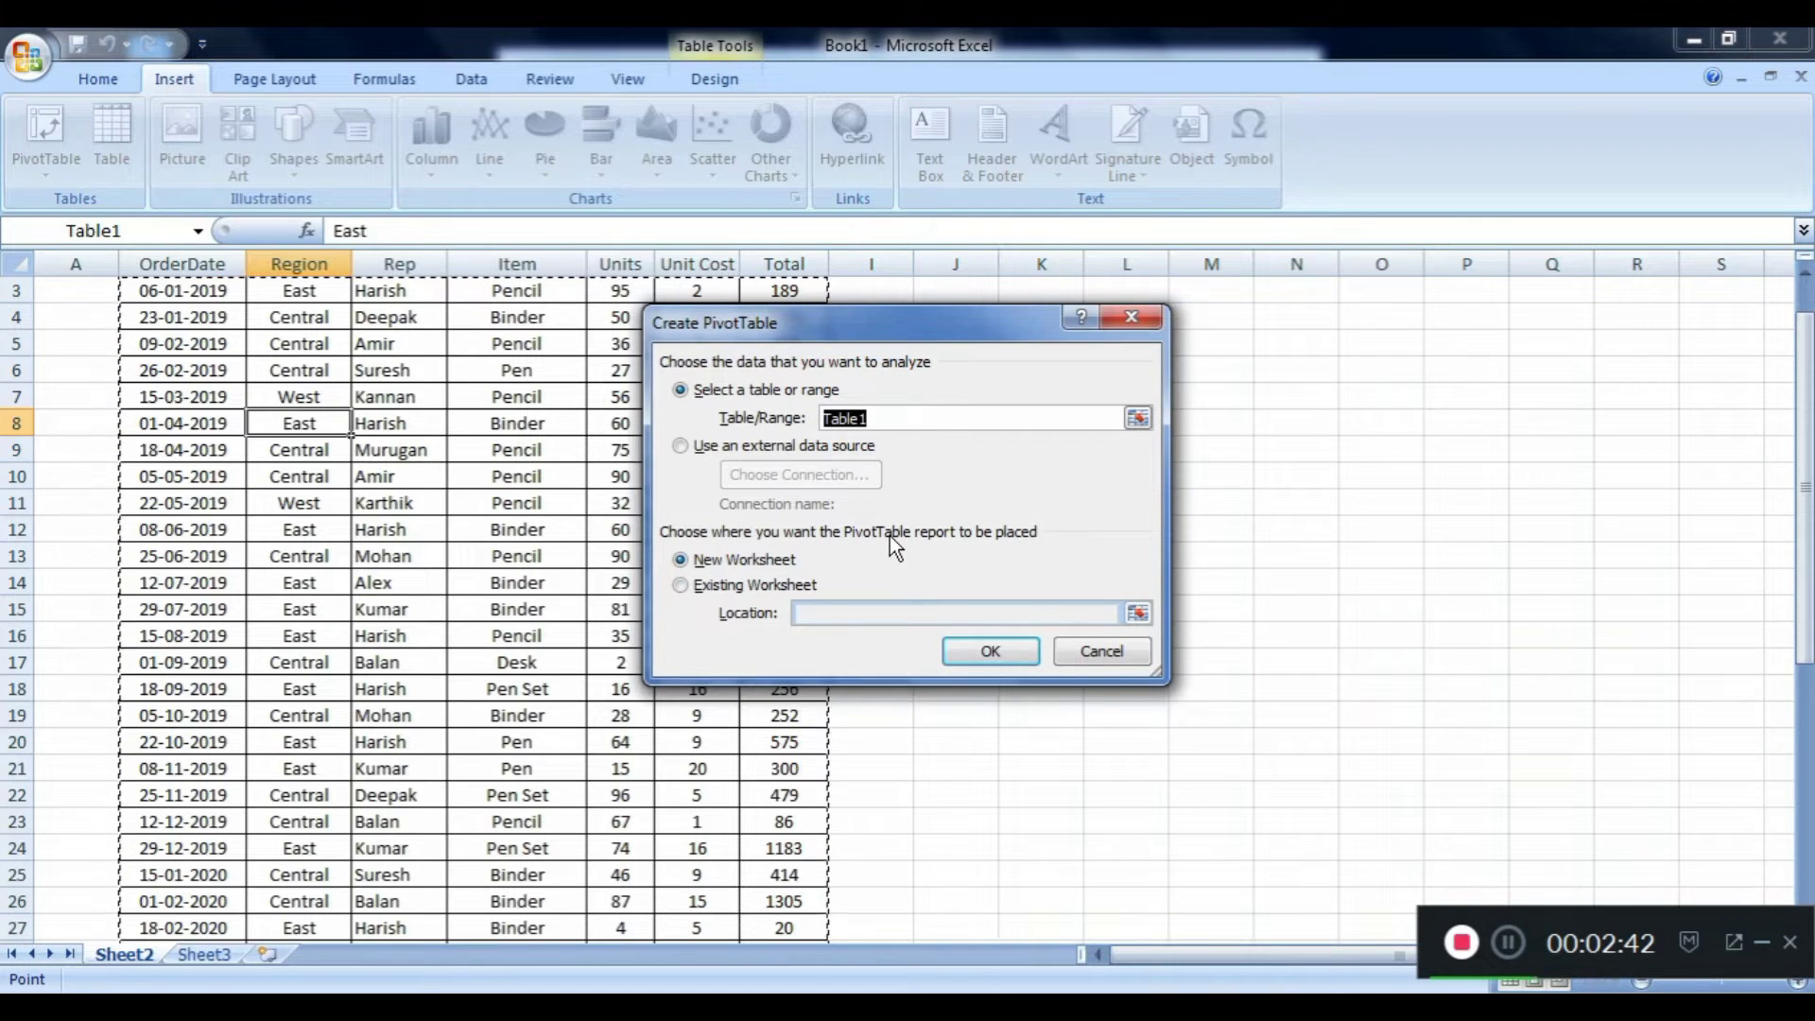
left_click(983, 654)
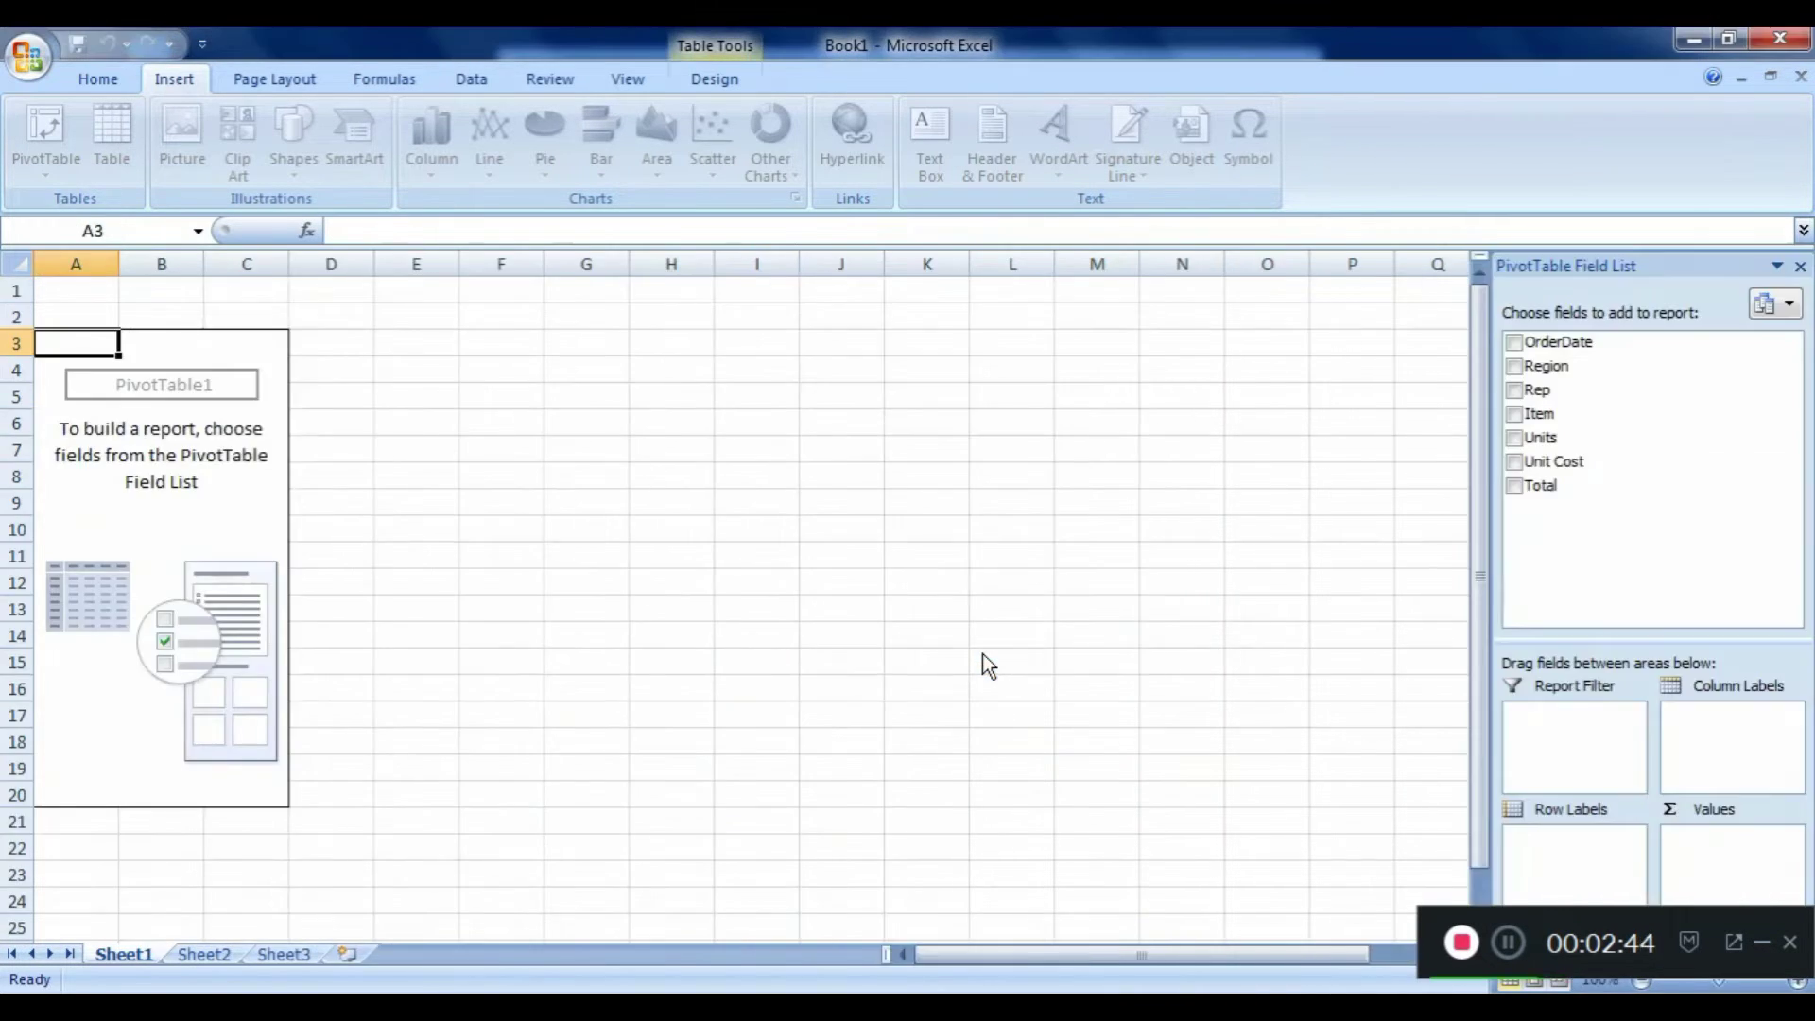
Examine how the field list and PivotTable options respond to selecting cells inside and outside the empty PivotTable area.
left_click(230, 468)
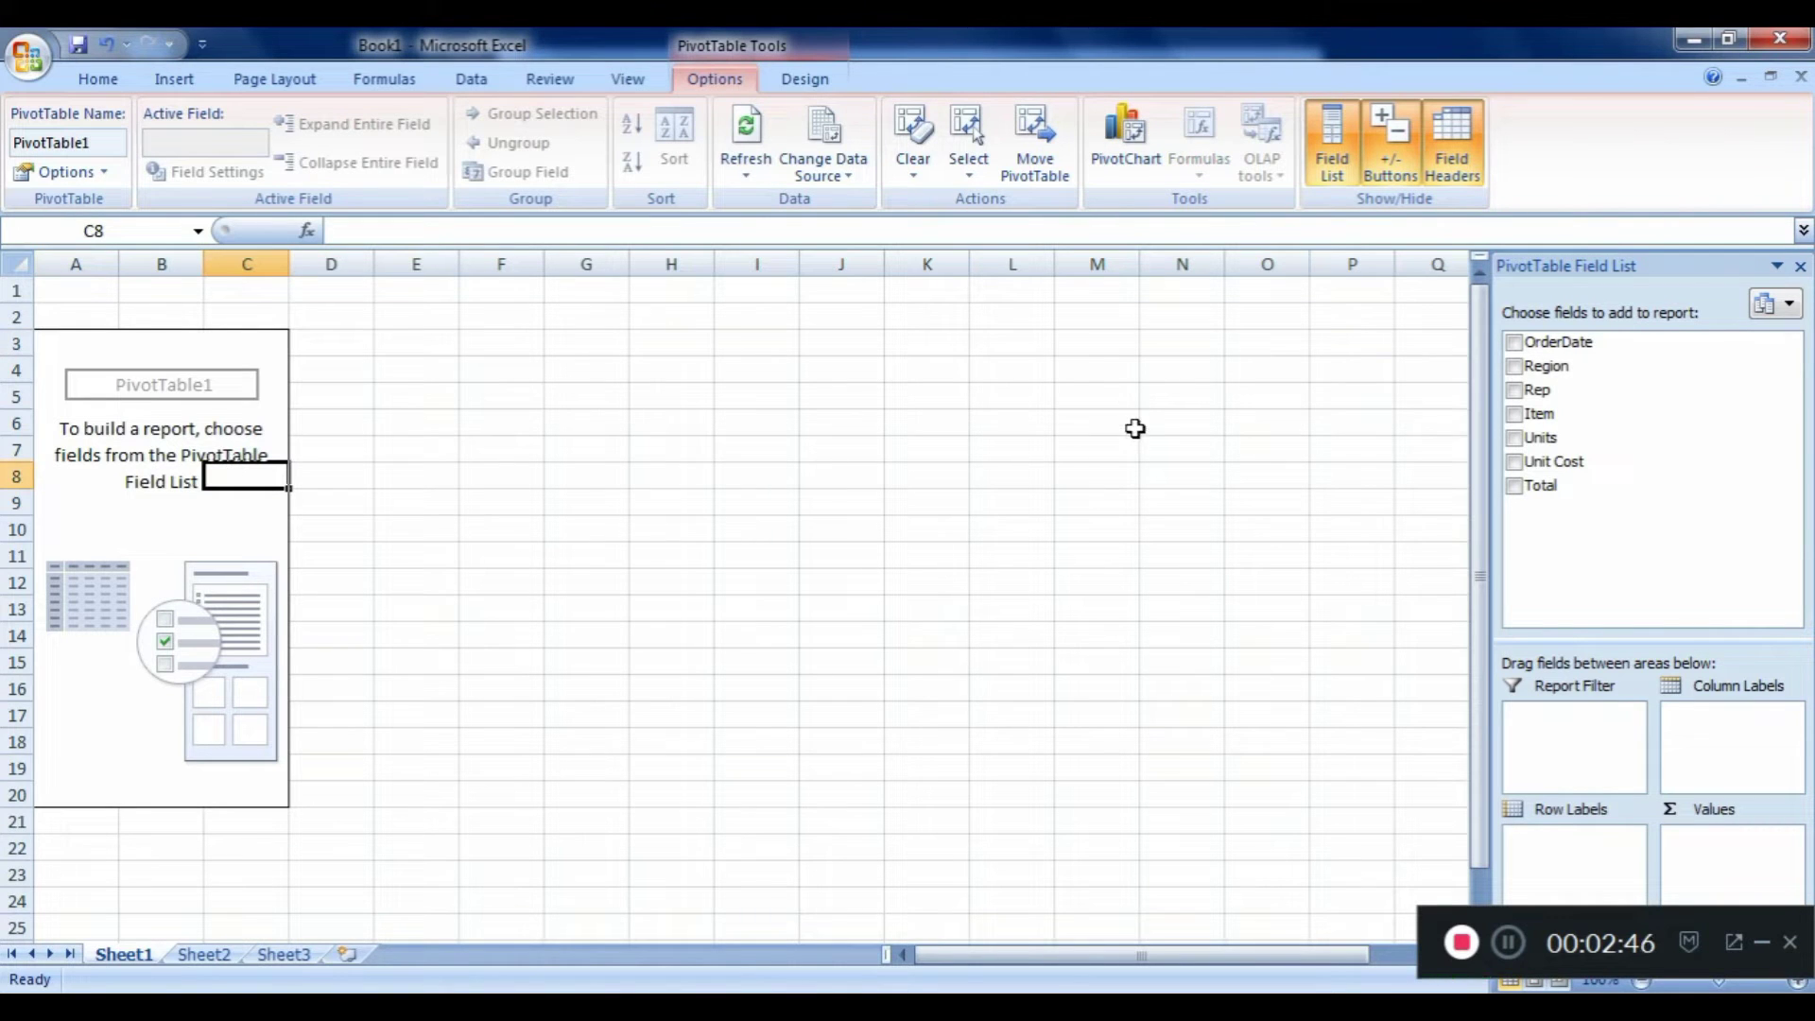
left_click(466, 410)
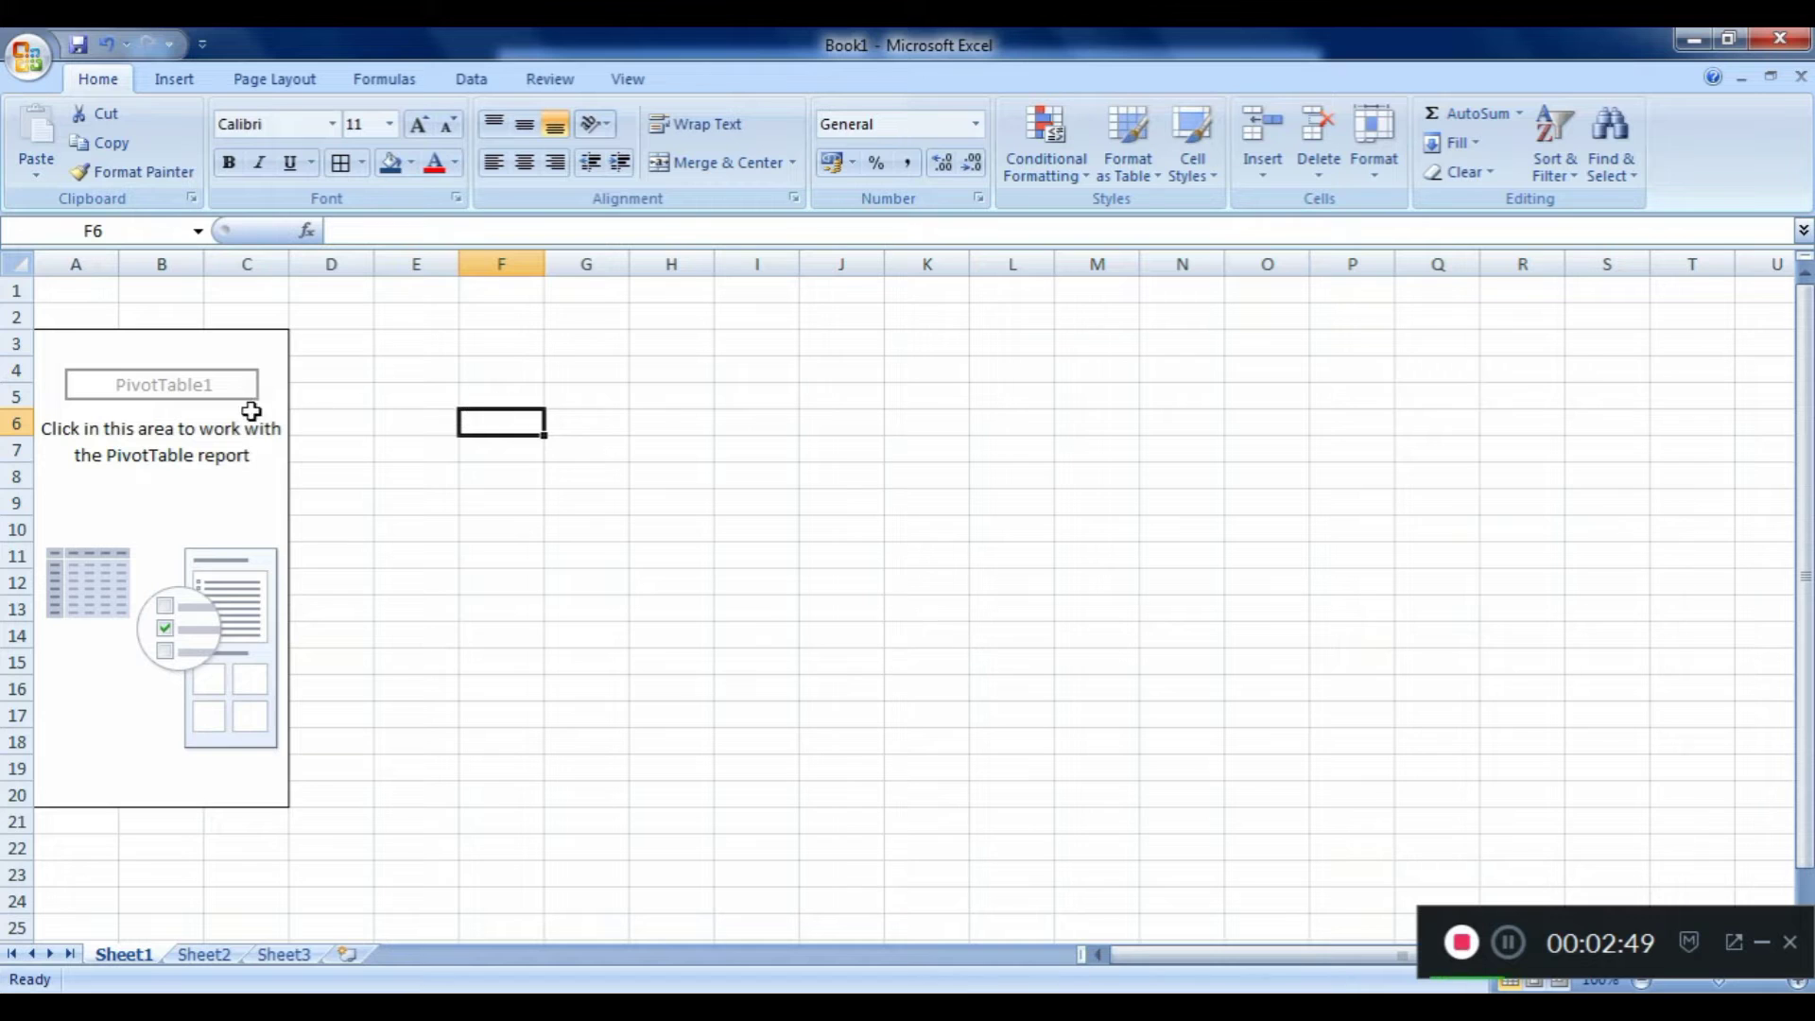
left_click(215, 450)
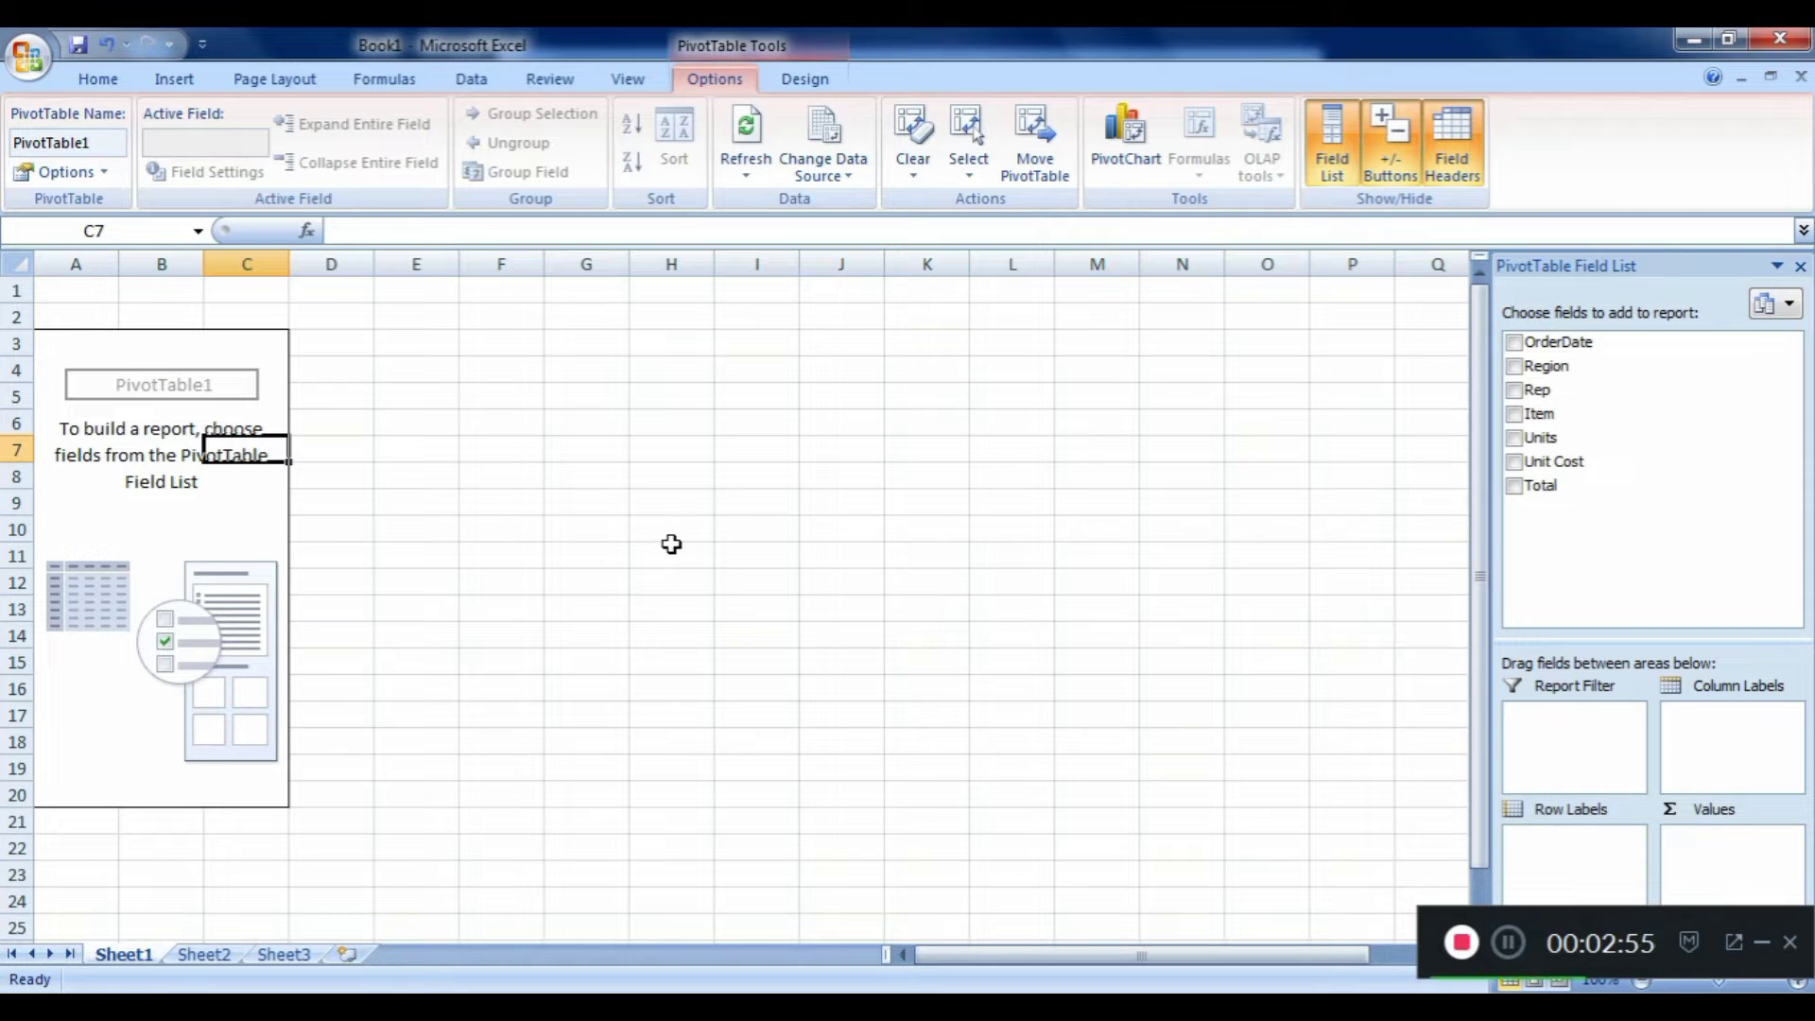
left_click(195, 528)
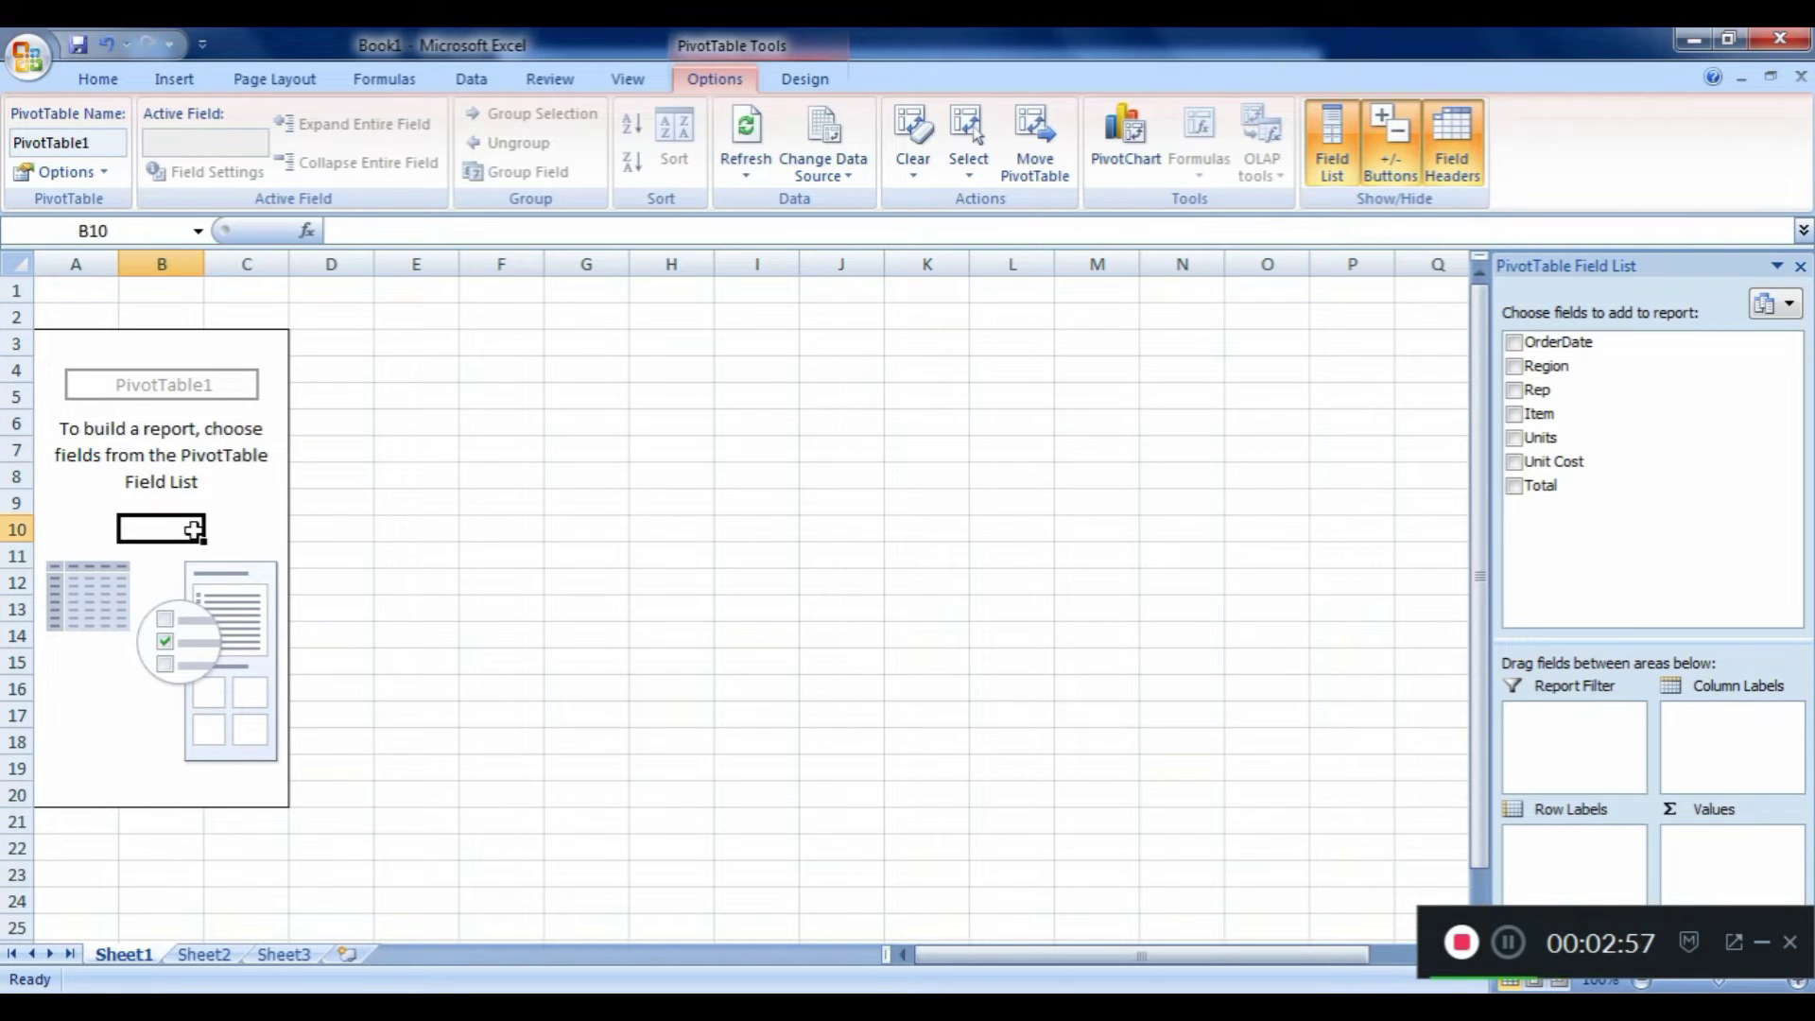
left_click(526, 469)
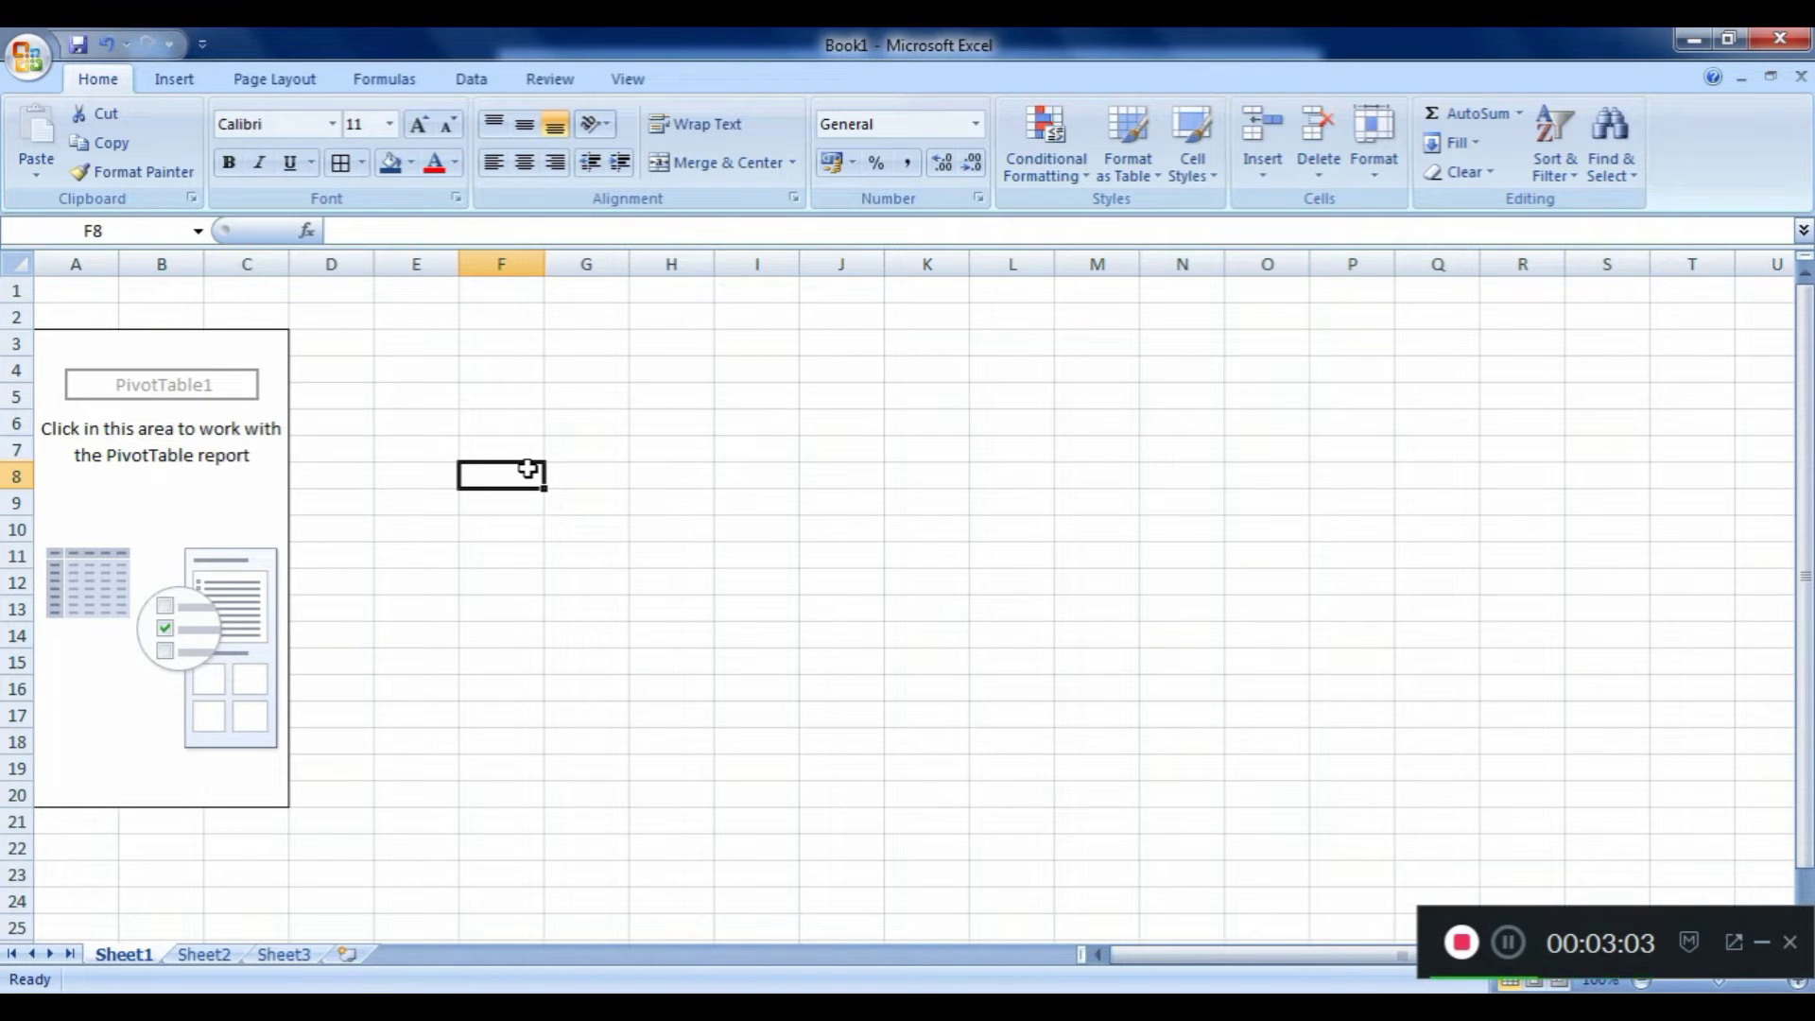
left_click(161, 474)
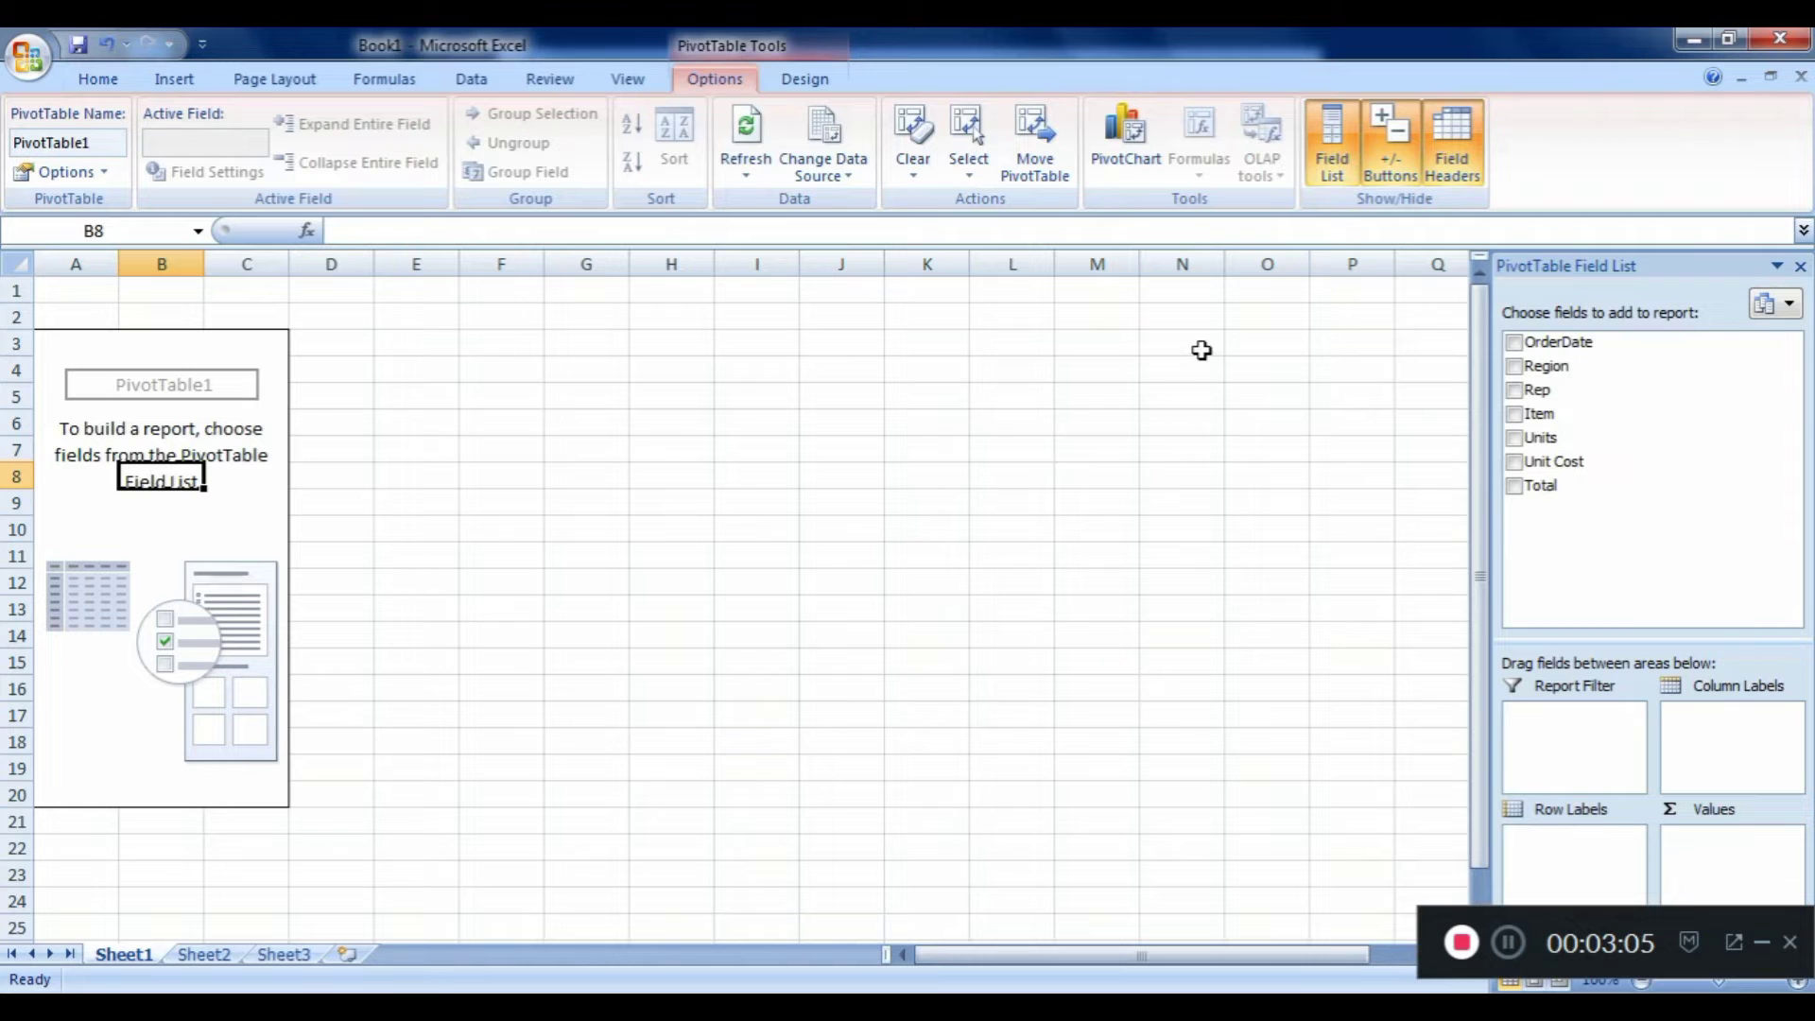
Add the Rep, Item and Units fields to the PivotTable, with reps and items as rows and units summed.
left_click(1515, 391)
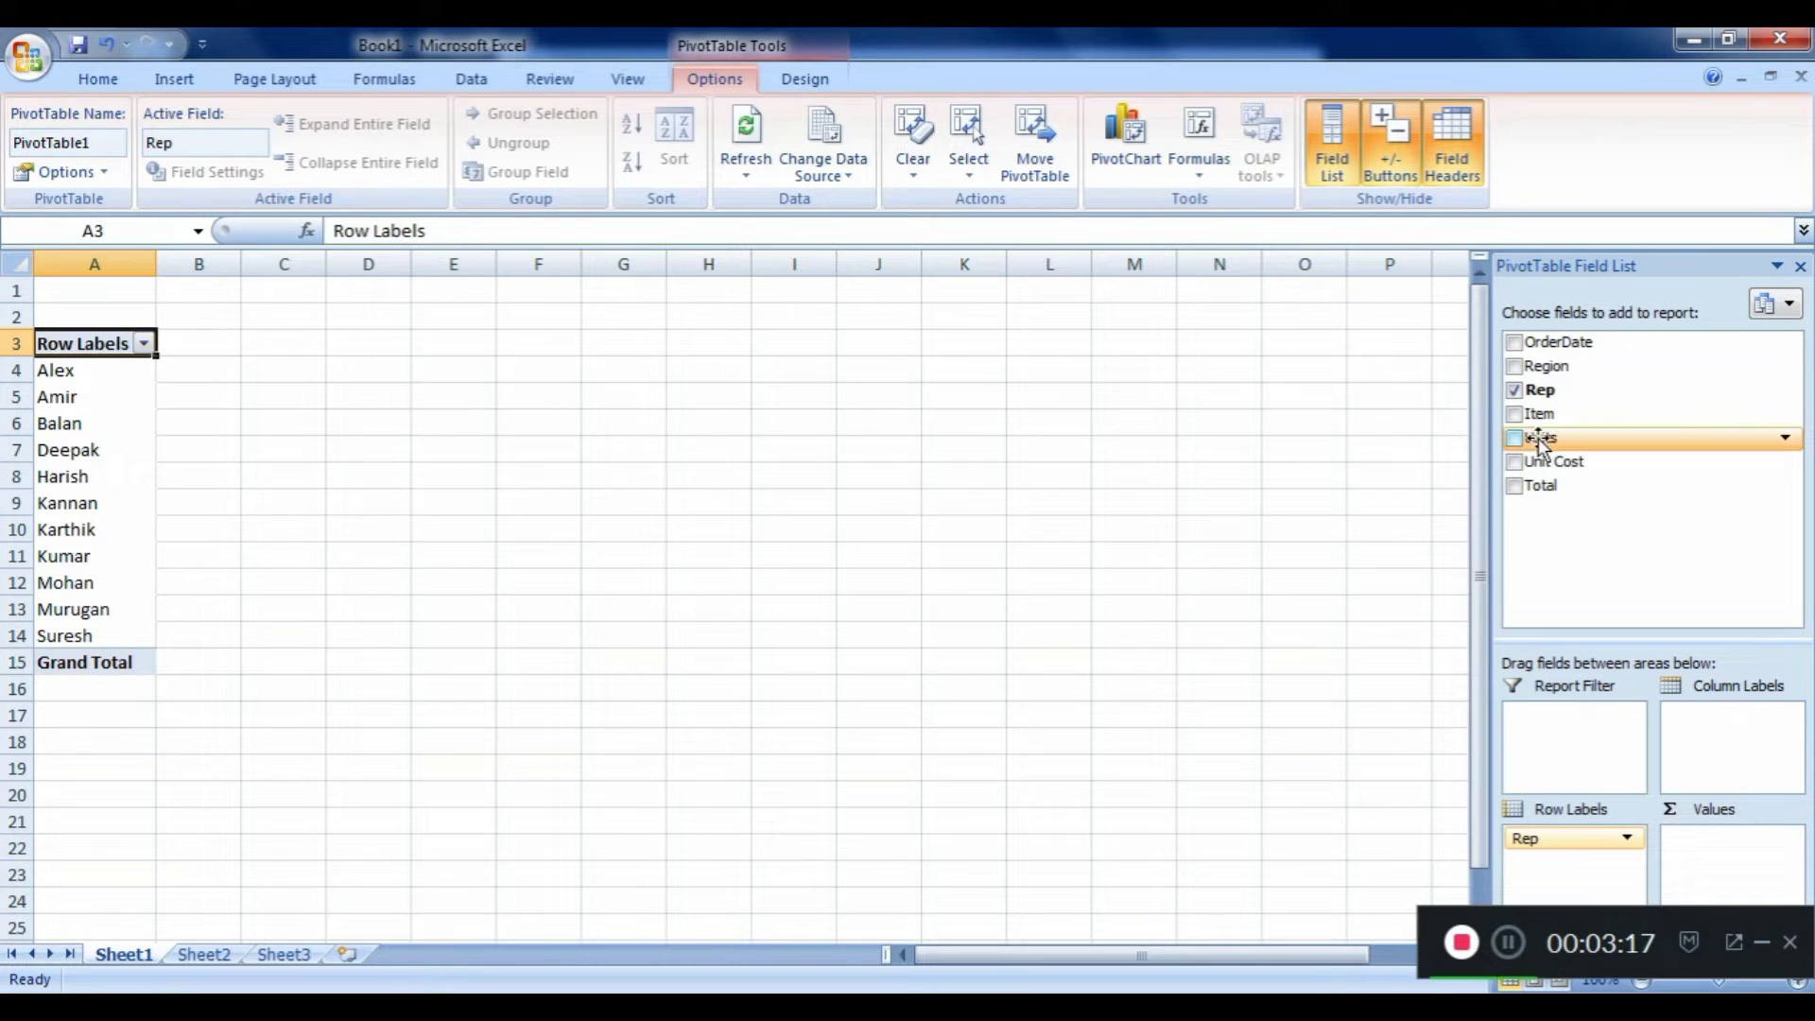
left_click(1515, 415)
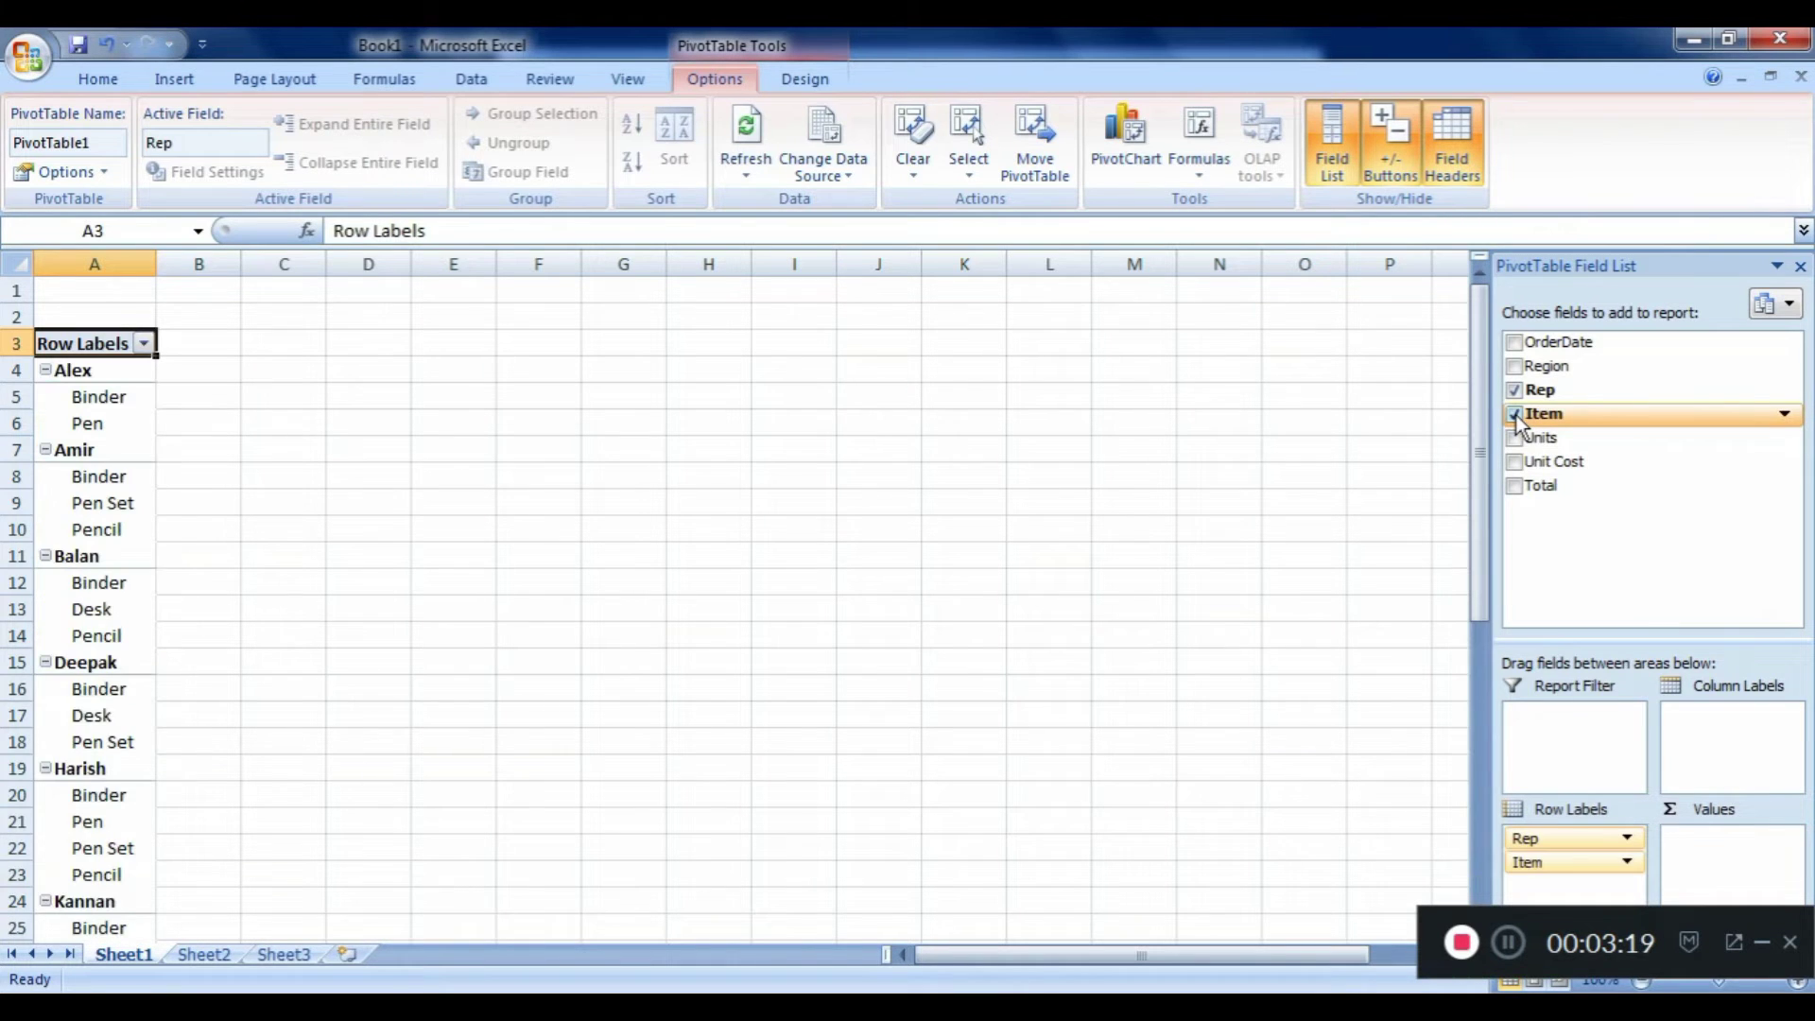
left_click(1515, 439)
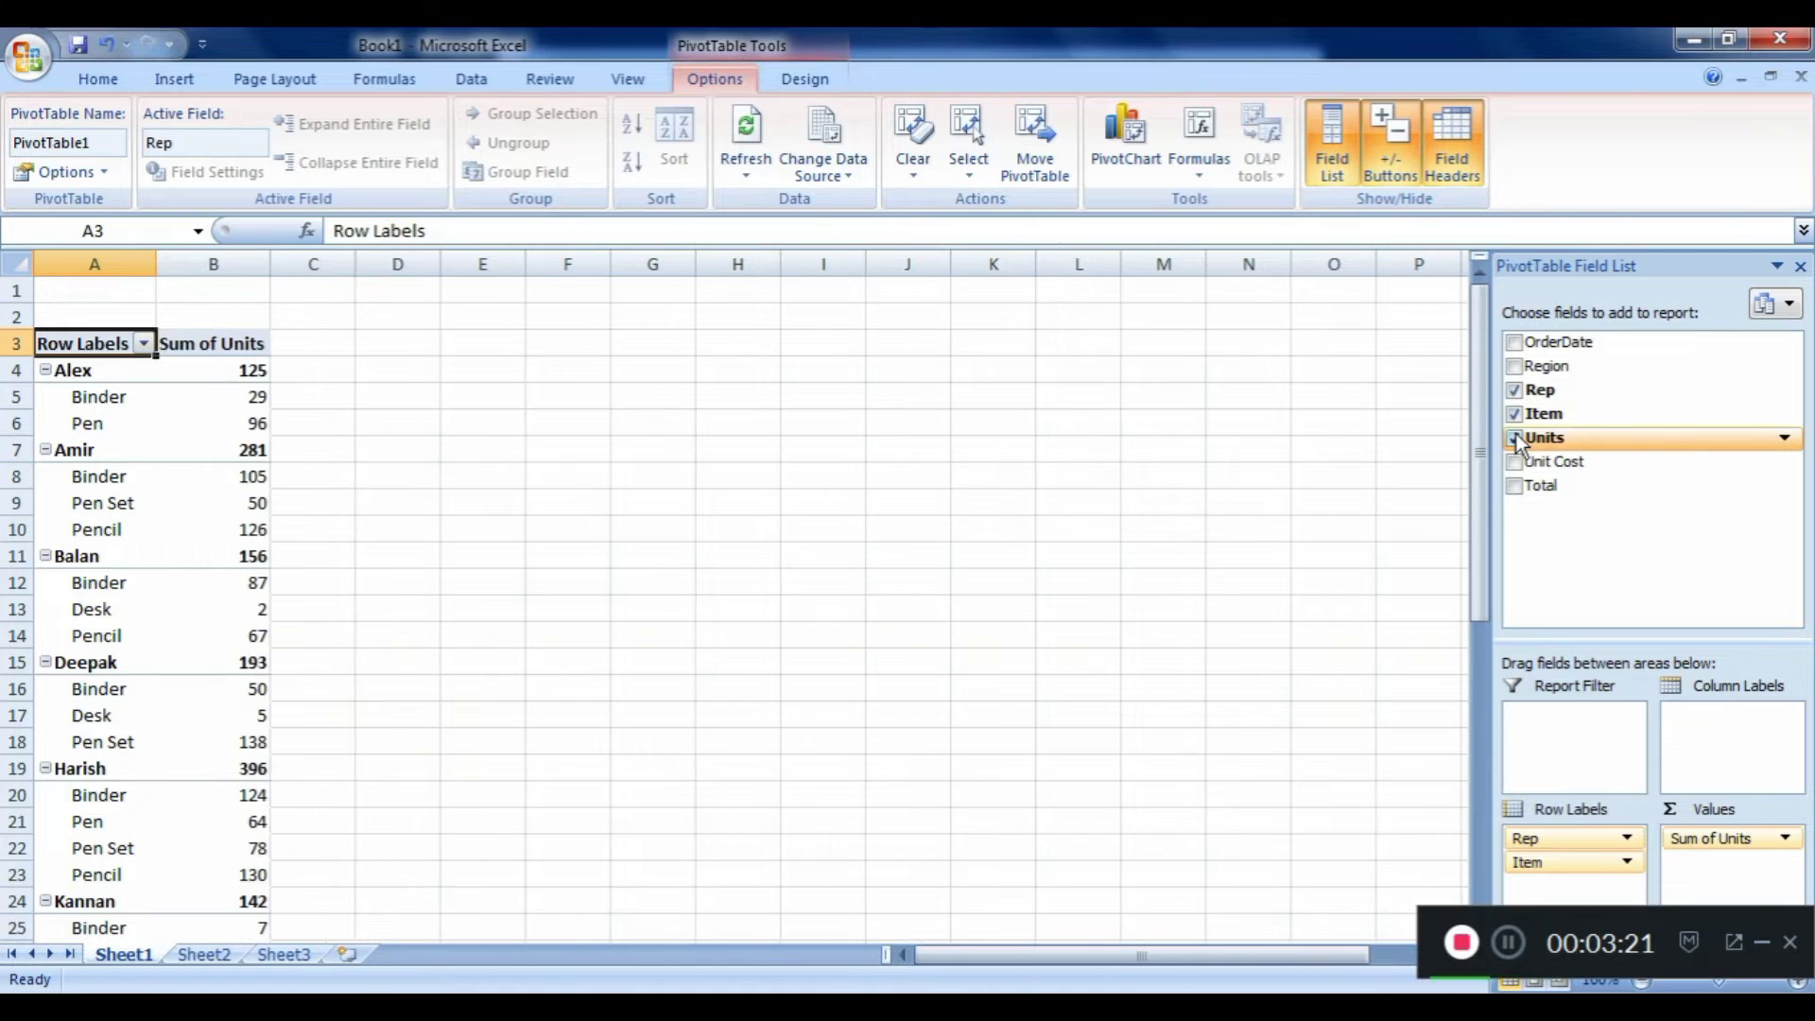
Examine the units per item listed under each rep, down to the end of the report and back up.
left_click(122, 540)
key("Down")
key("Down")
key("Down")
key("Down")
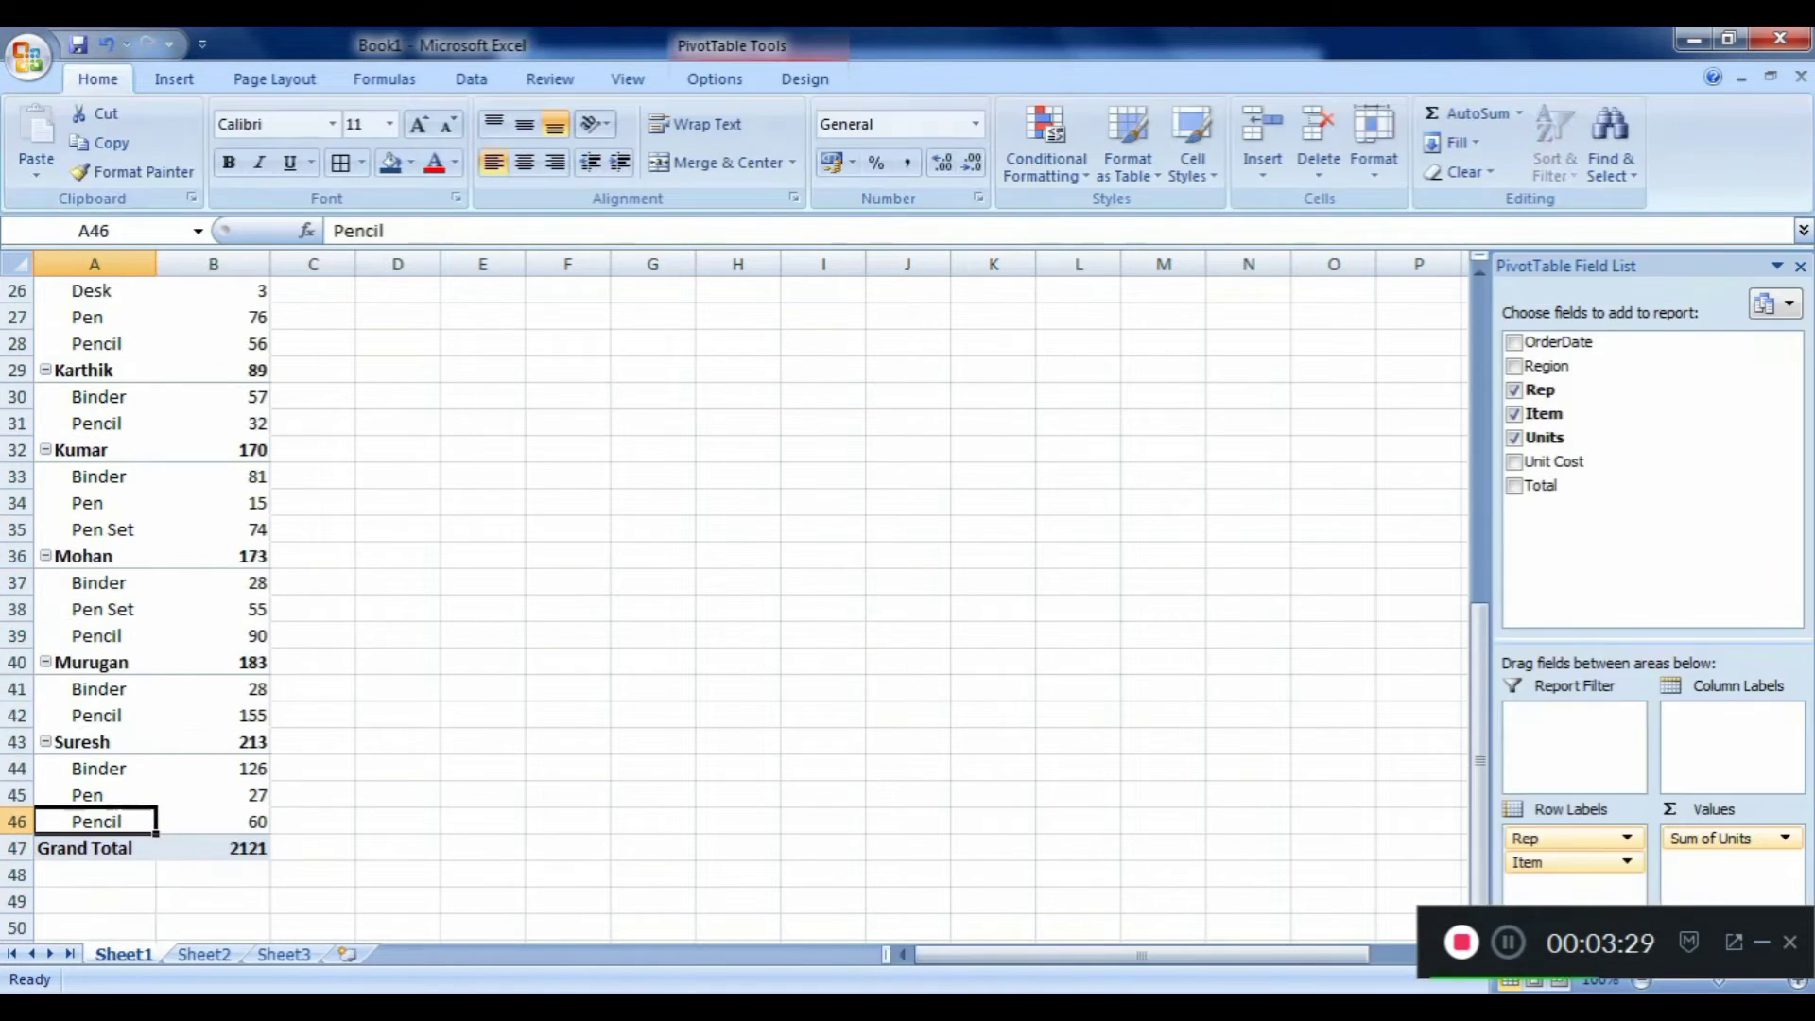
key("Up")
key("Up")
key("Up")
key("Up")
key("Up")
key("Up")
key("Up")
key("Up")
key("Up")
key("Up")
key("Up")
key("Up")
key("Up")
key("Up")
key("Up")
key("Up")
key("Up")
key("Up")
key("Up")
key("Up")
key("Up")
key("Up")
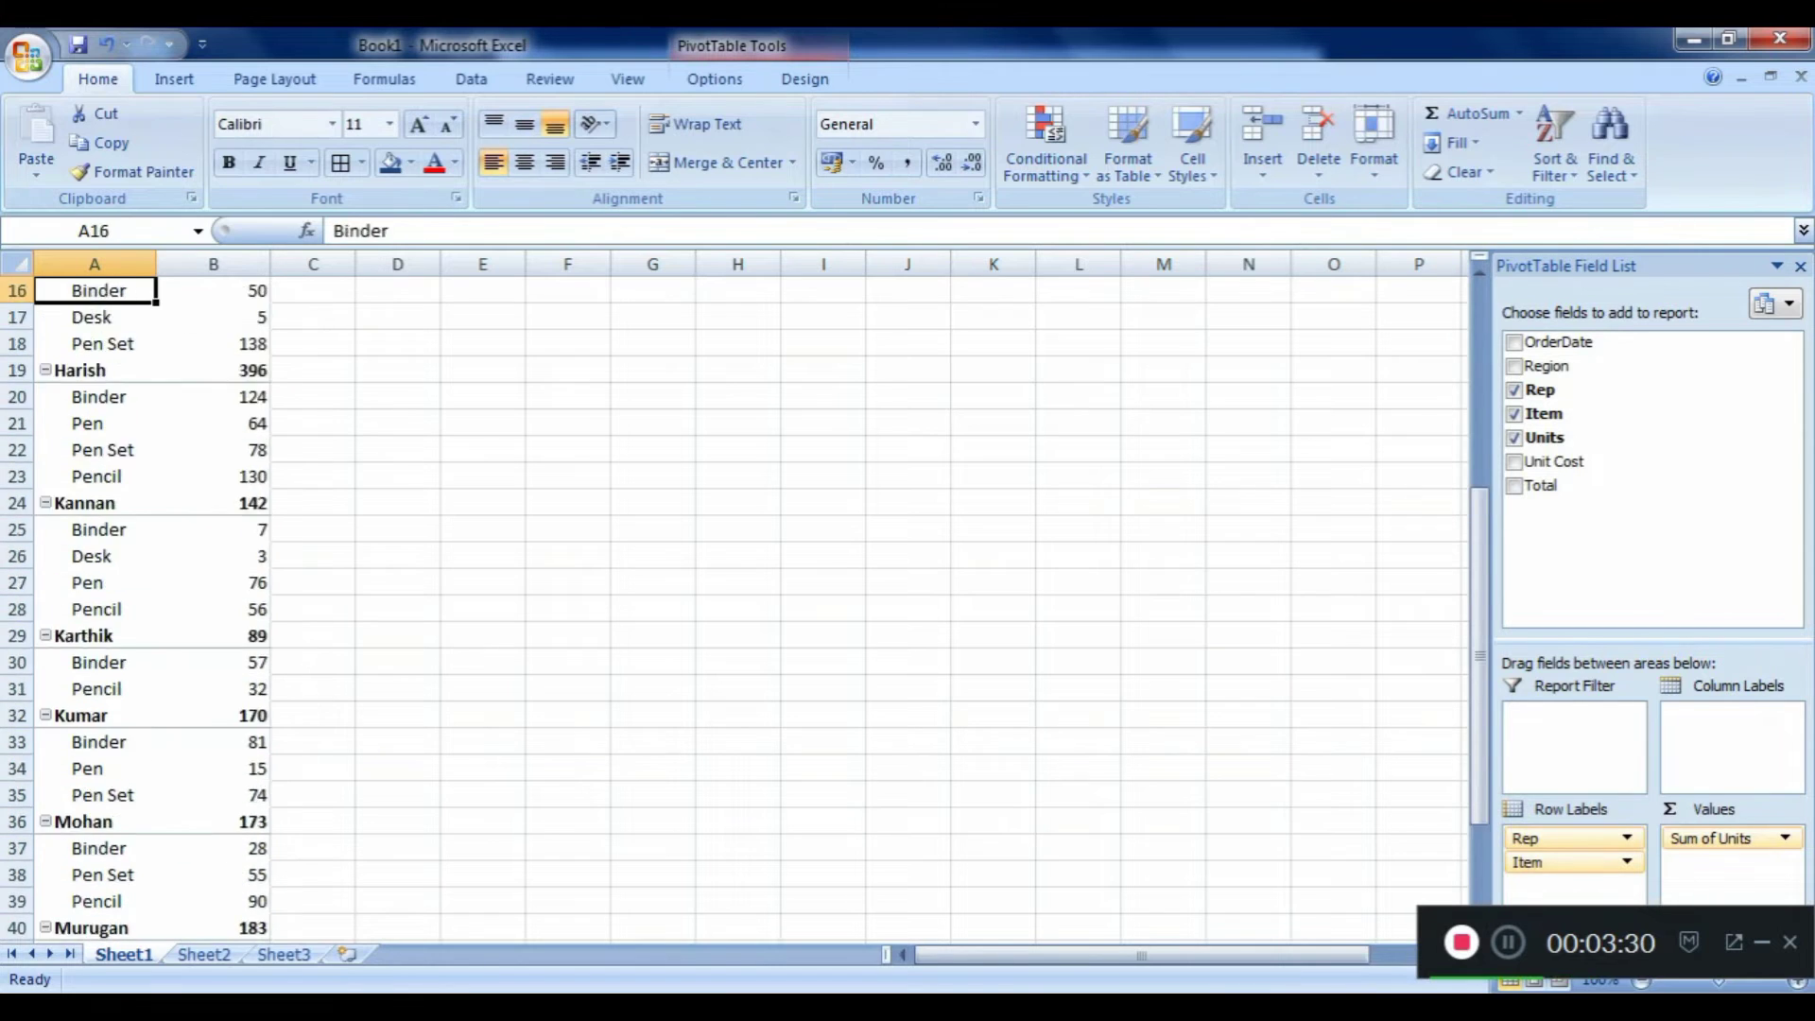
key("Down")
key("Down")
key("Down")
key("Down")
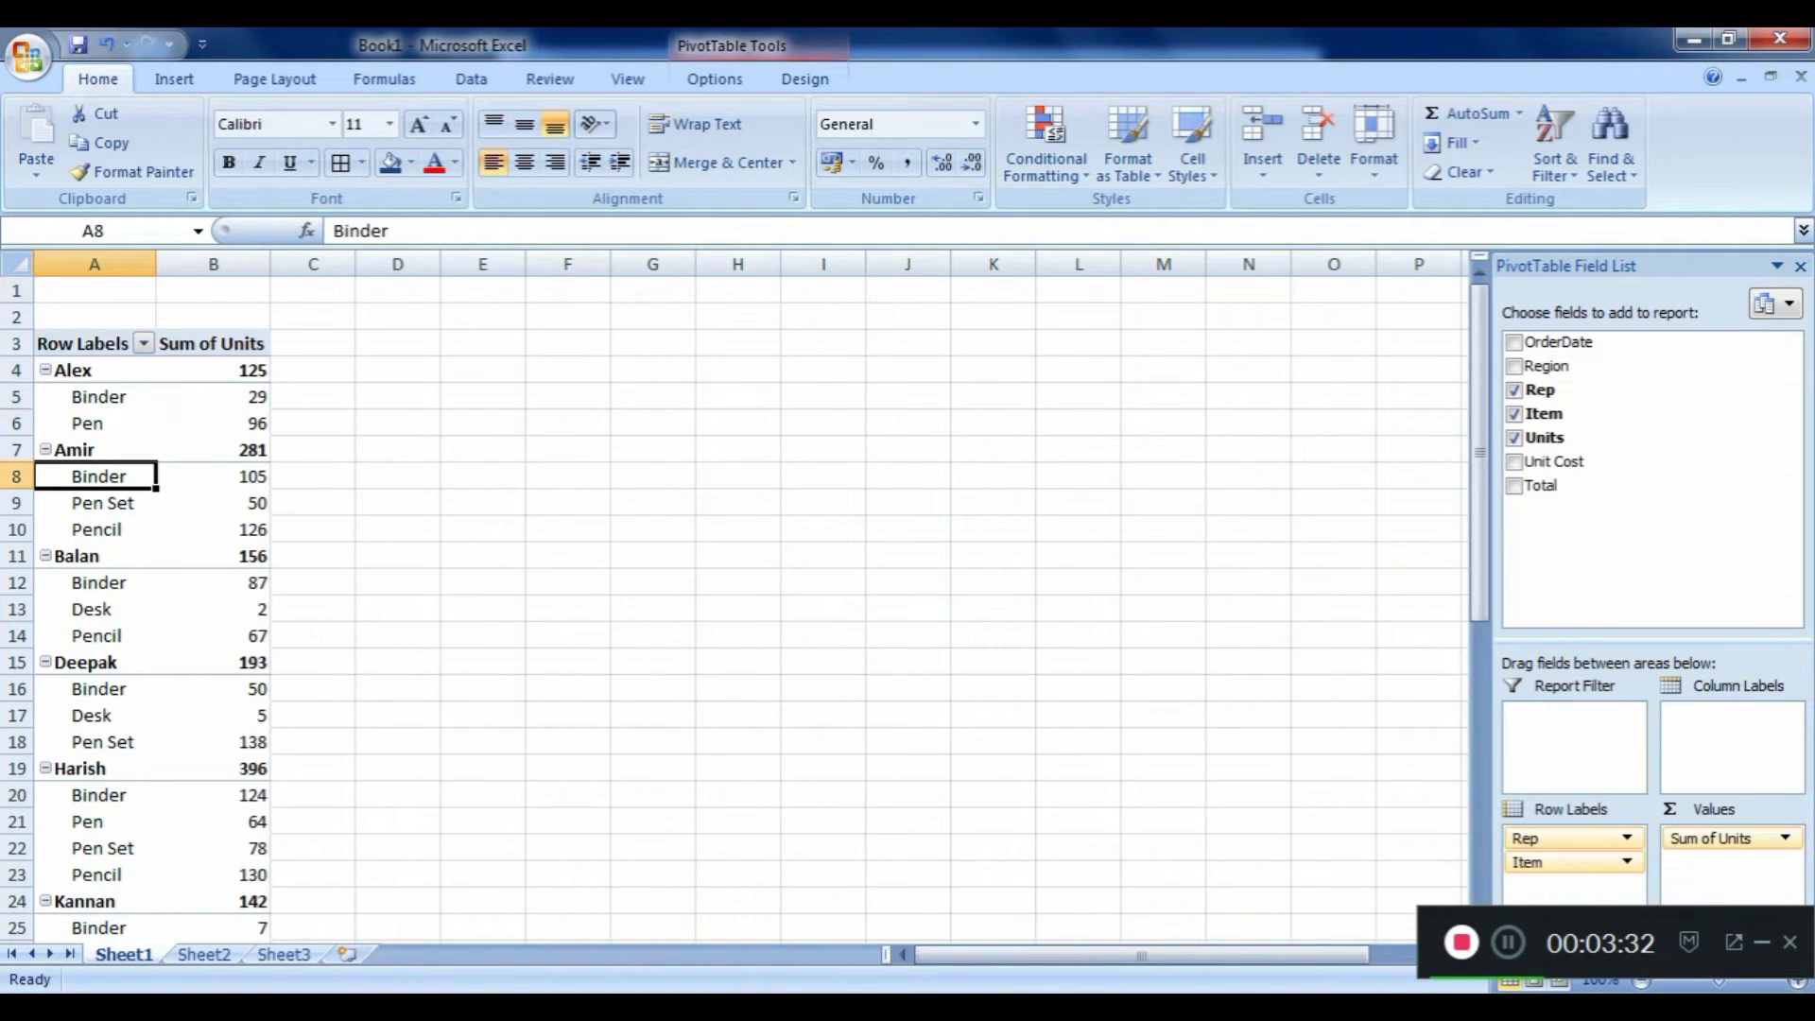
key("Down")
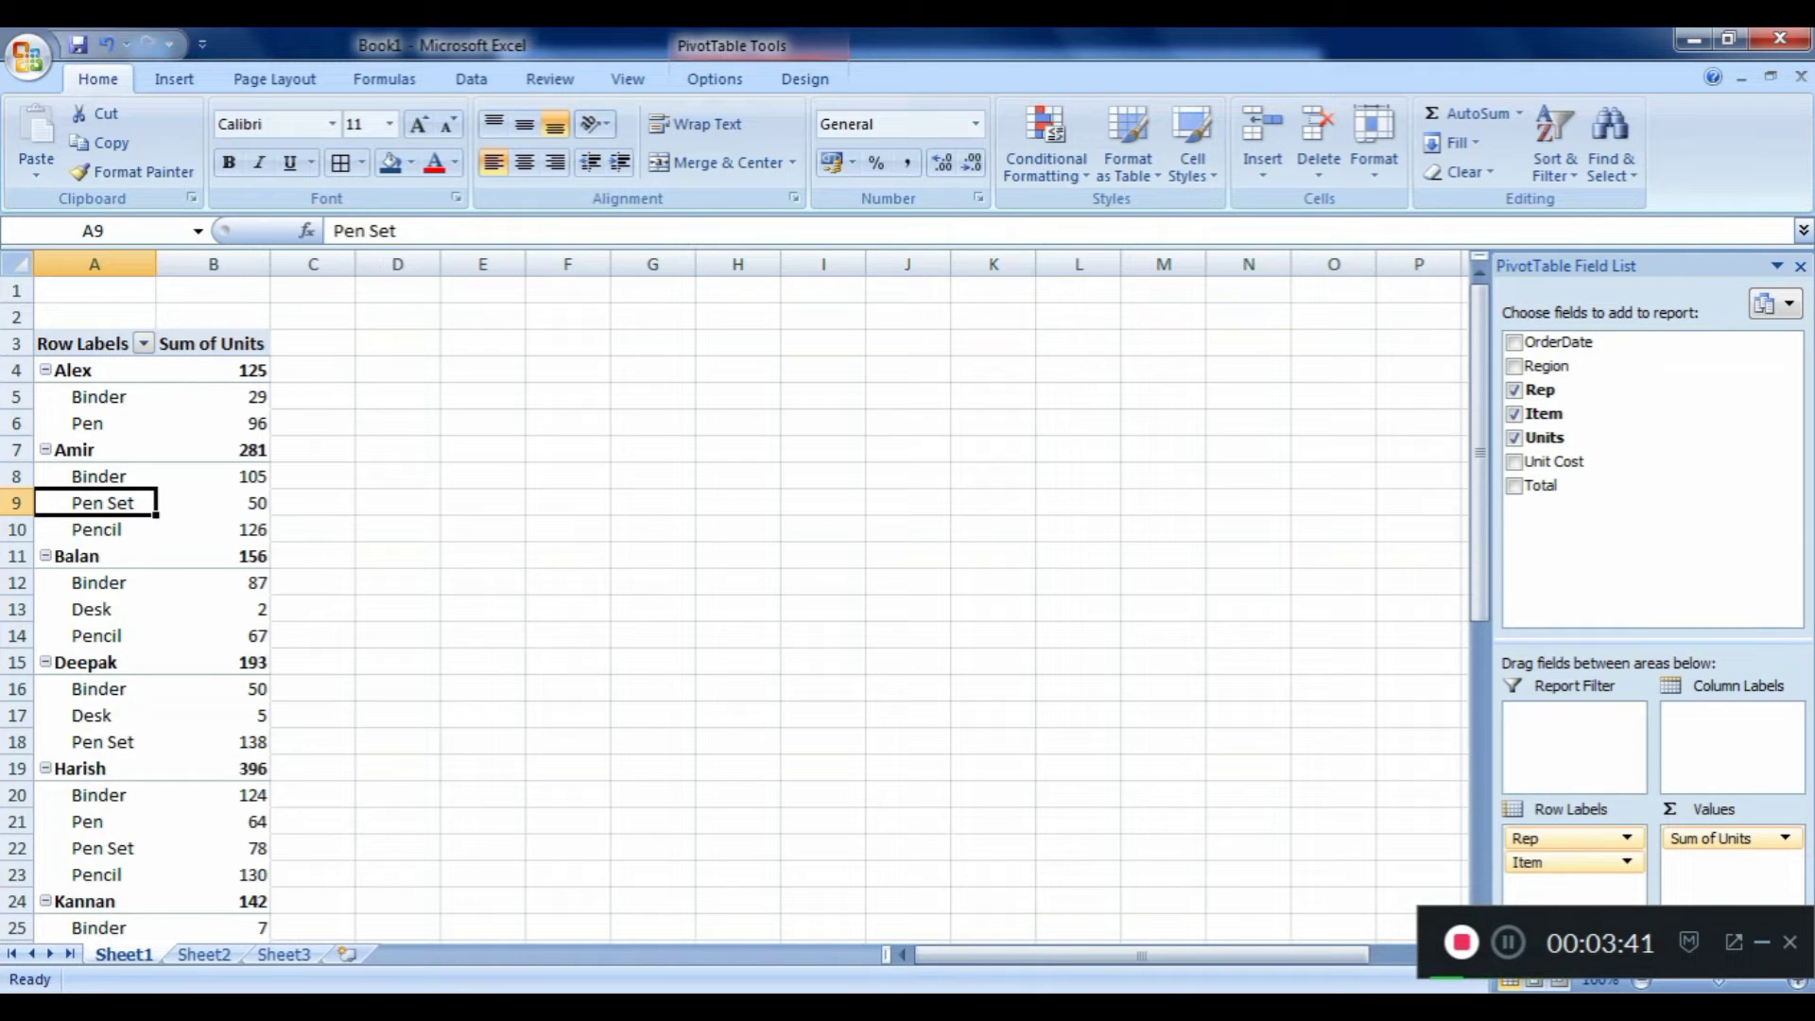
Move the Item field from the row labels to the column labels of the PivotTable.
left_click(1554, 862)
left_click_drag(1554, 862, 1709, 734)
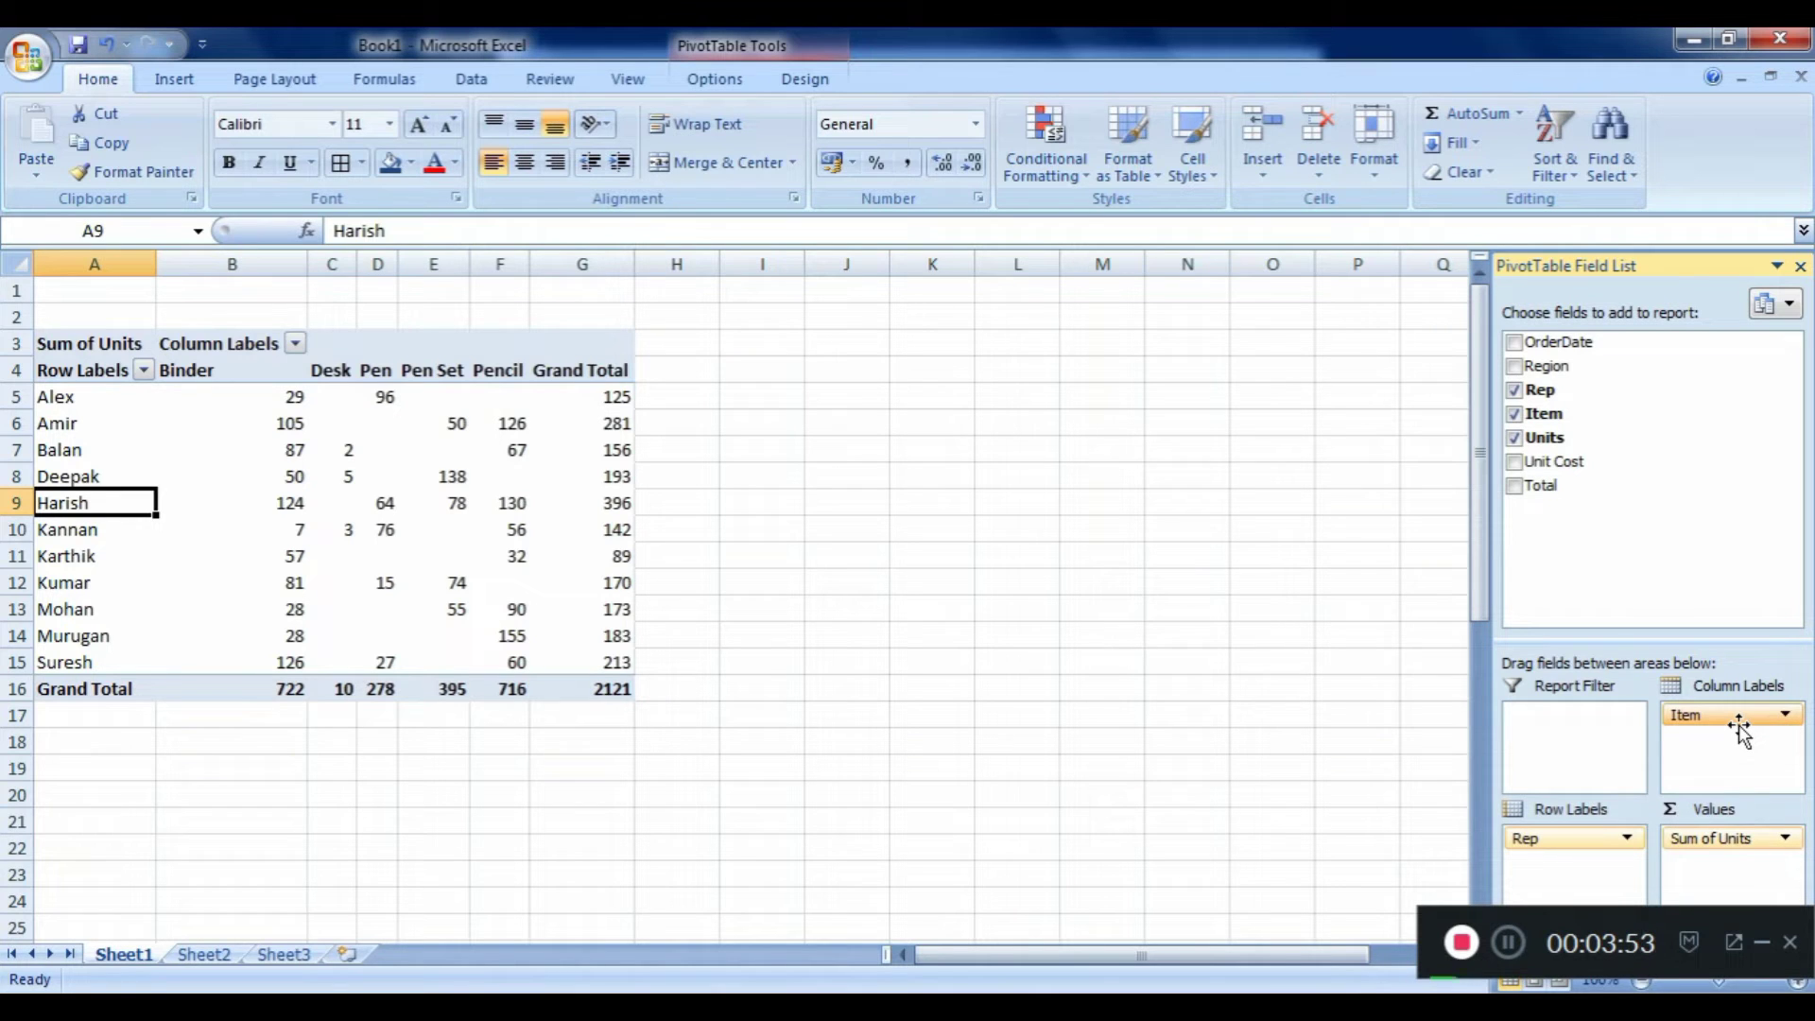
left_click(230, 380)
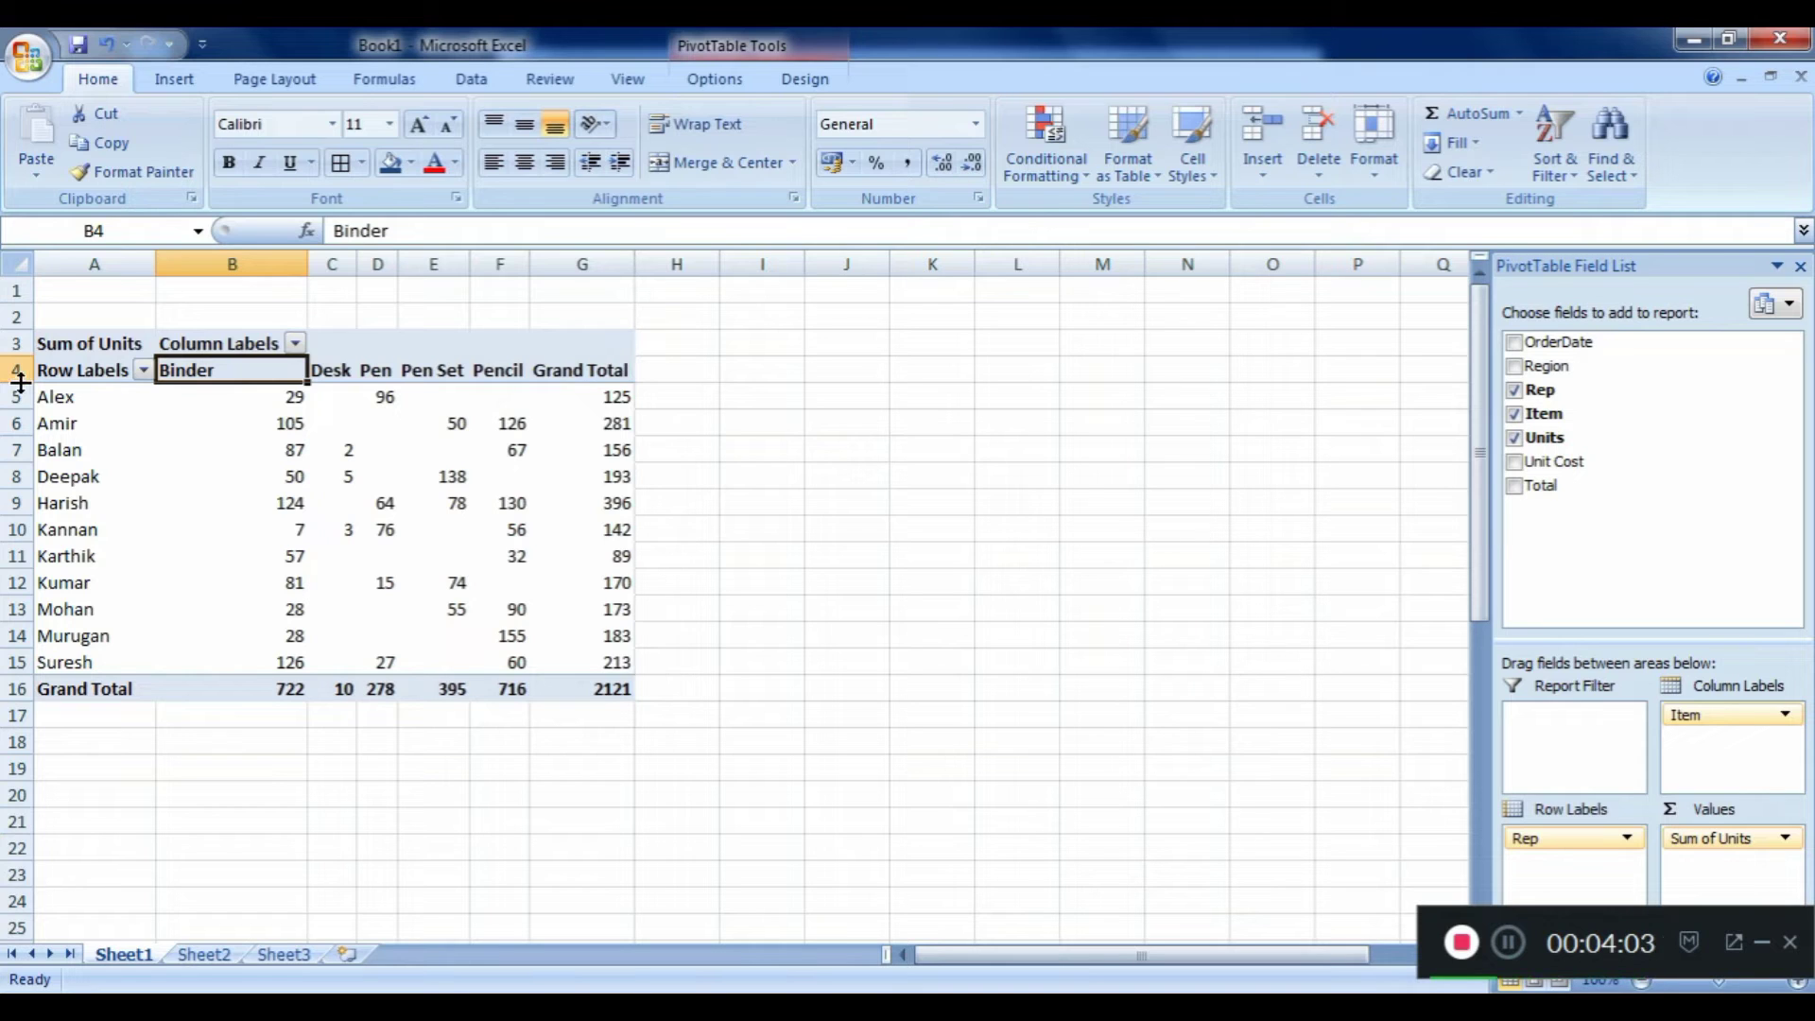
Examine each rep's row in the PivotTable, comparing units per item and the grand totals.
left_click(47, 397)
left_click(55, 423)
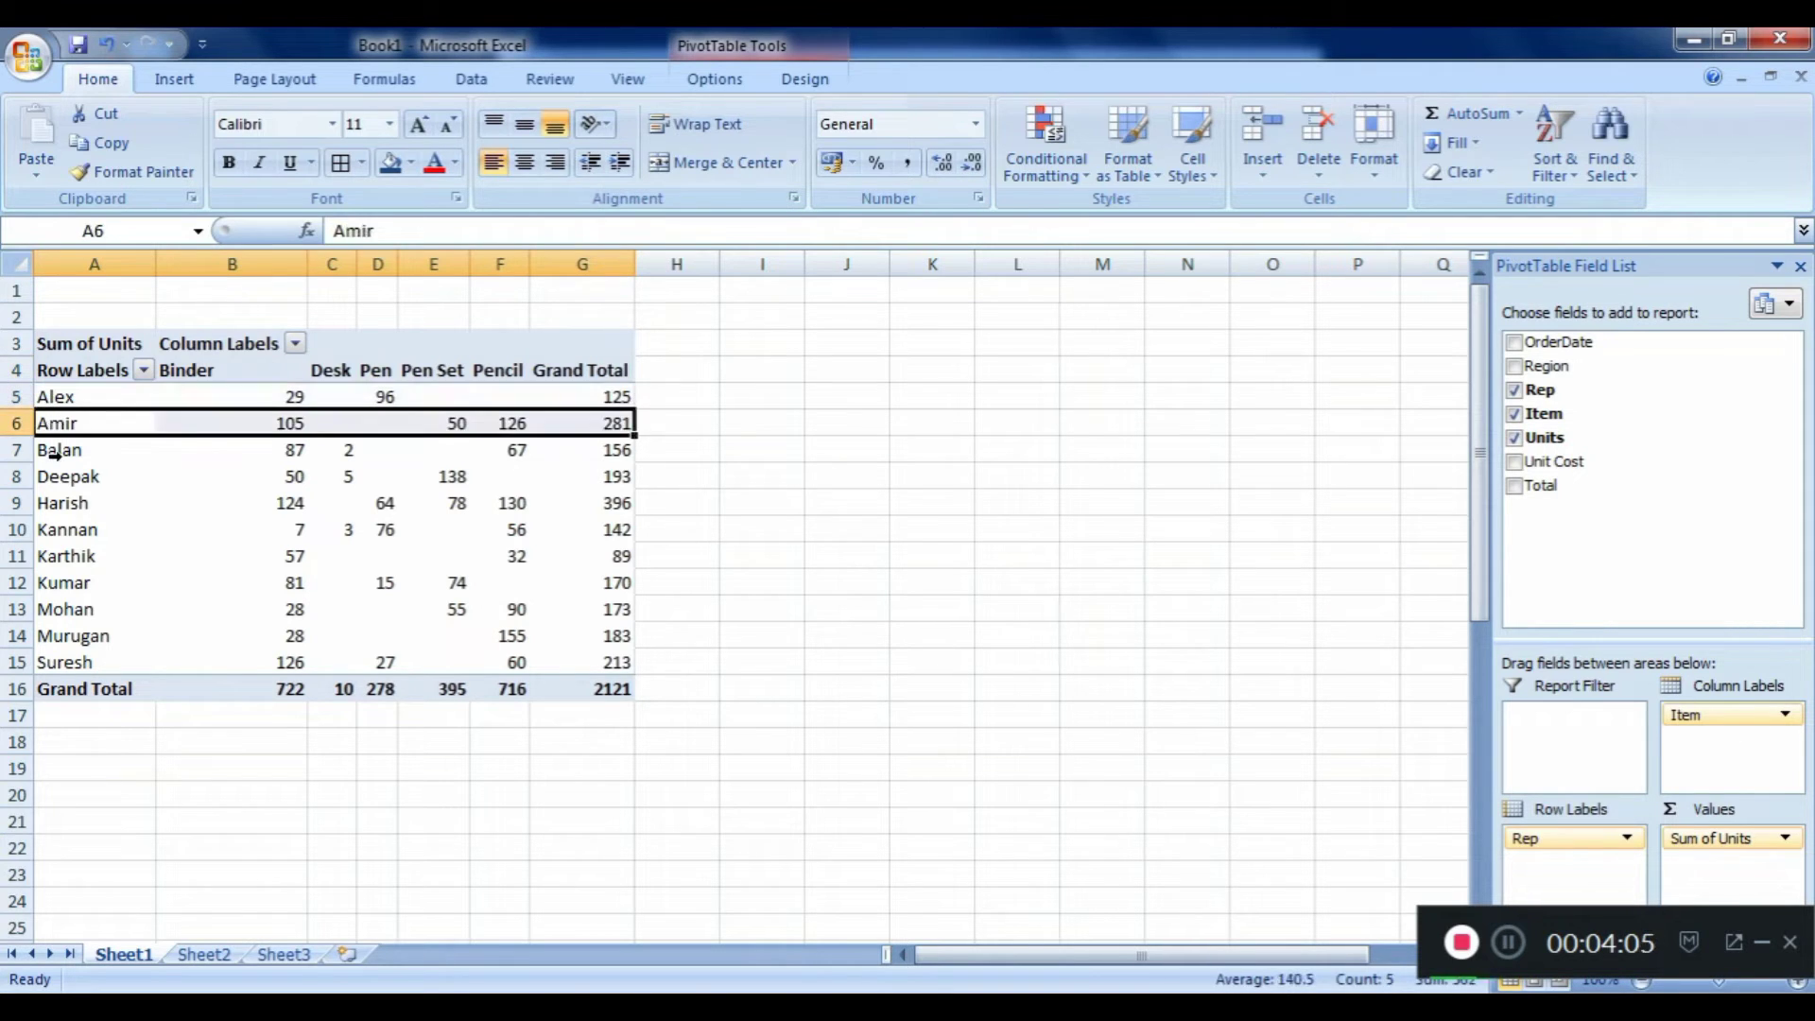
left_click(54, 452)
left_click(54, 499)
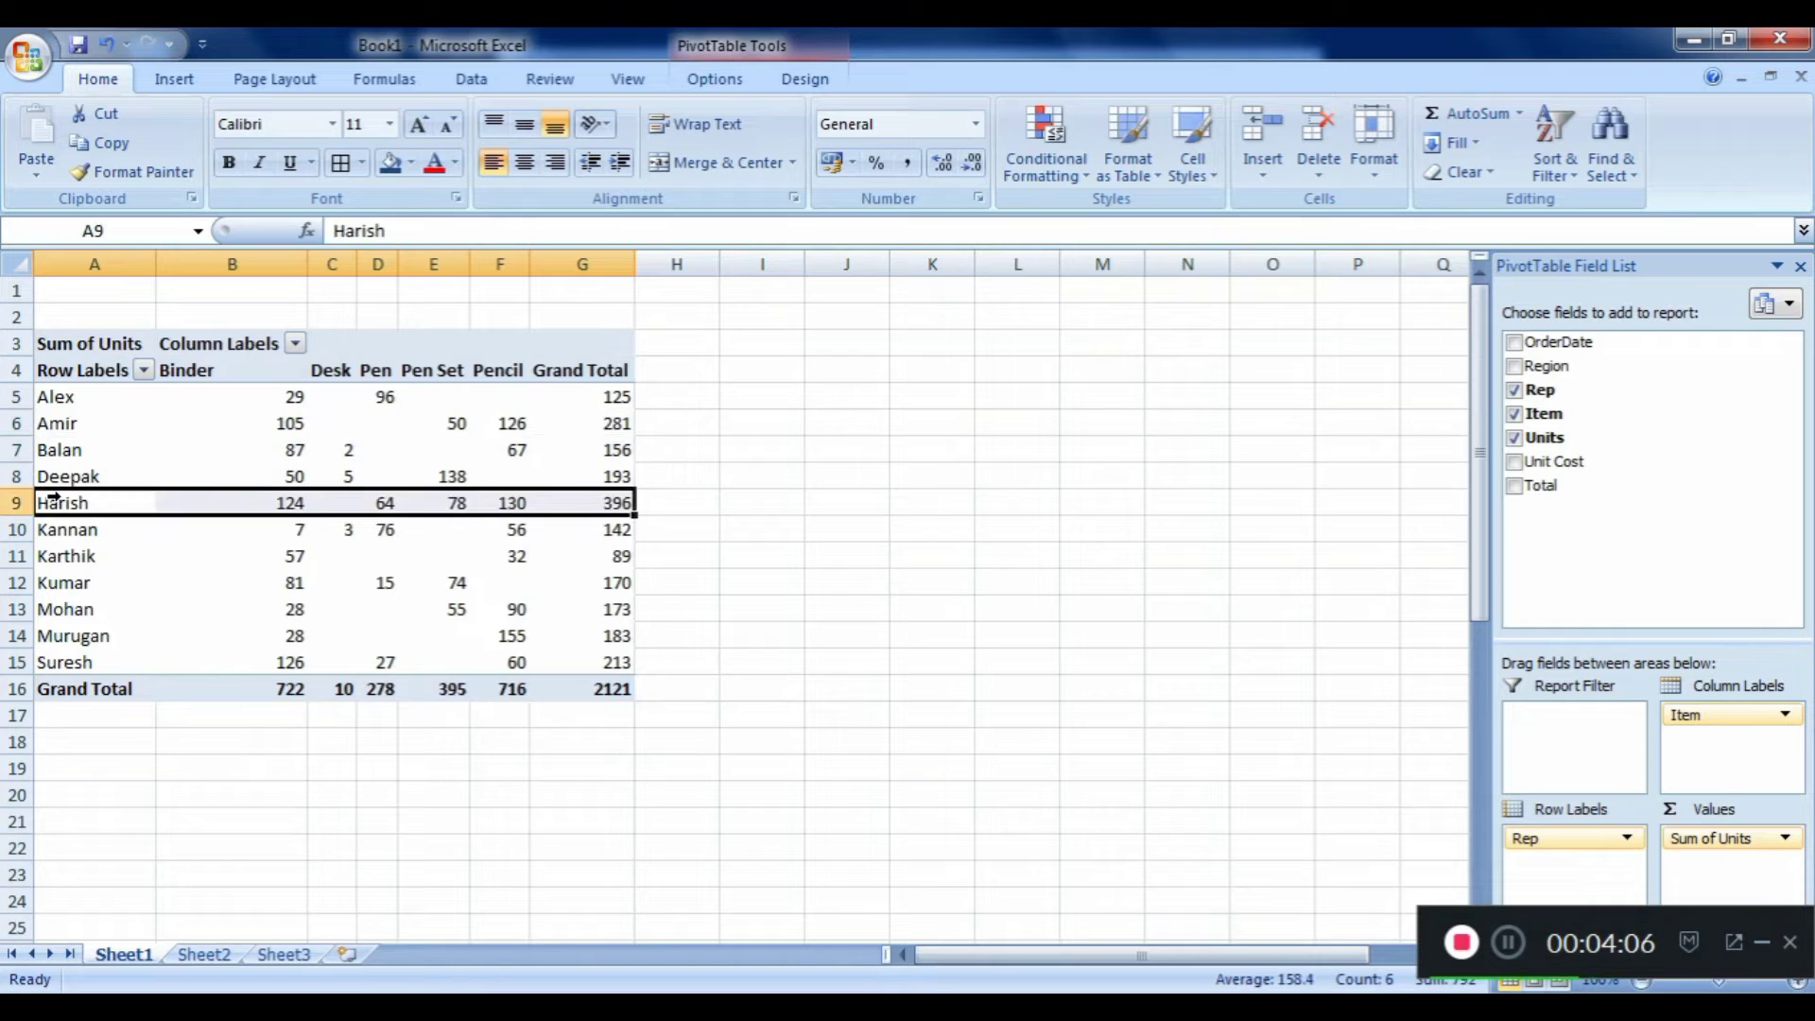
key("Up")
key("Up")
key("Up")
key("Up")
key("Up")
key("Down")
key("Right")
key("Right")
key("Right")
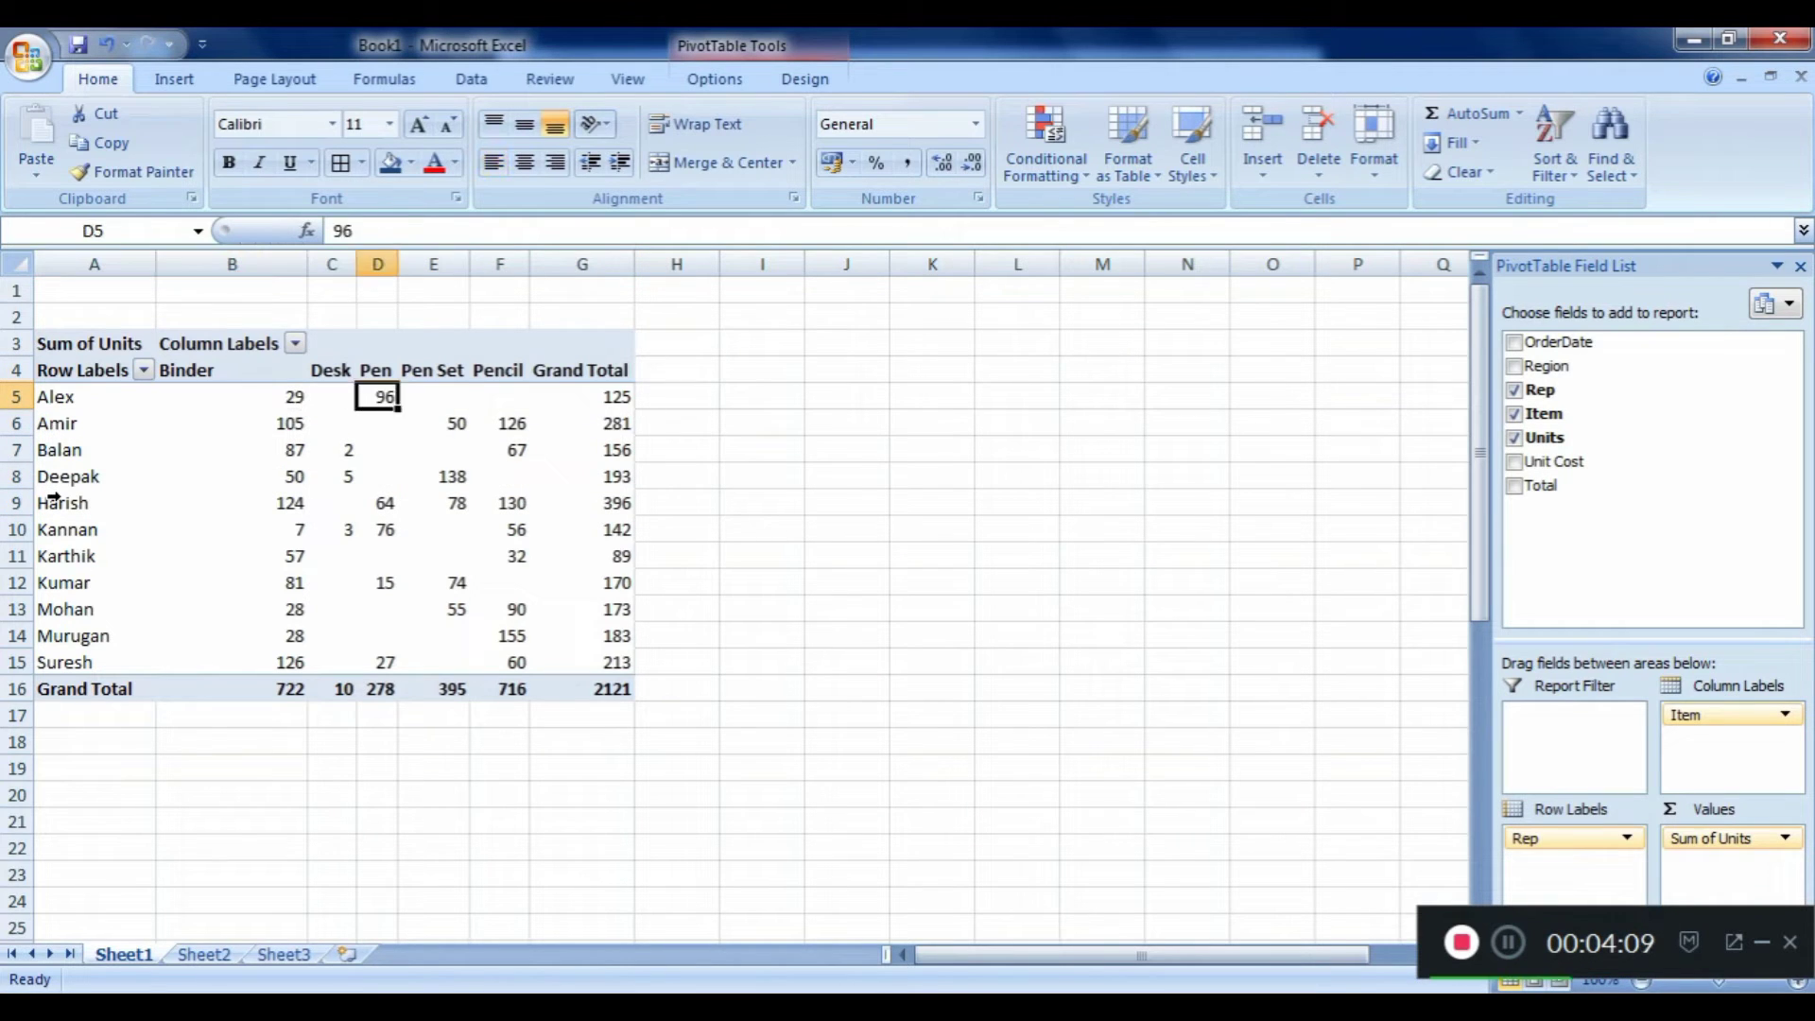
key("Right")
key("Right")
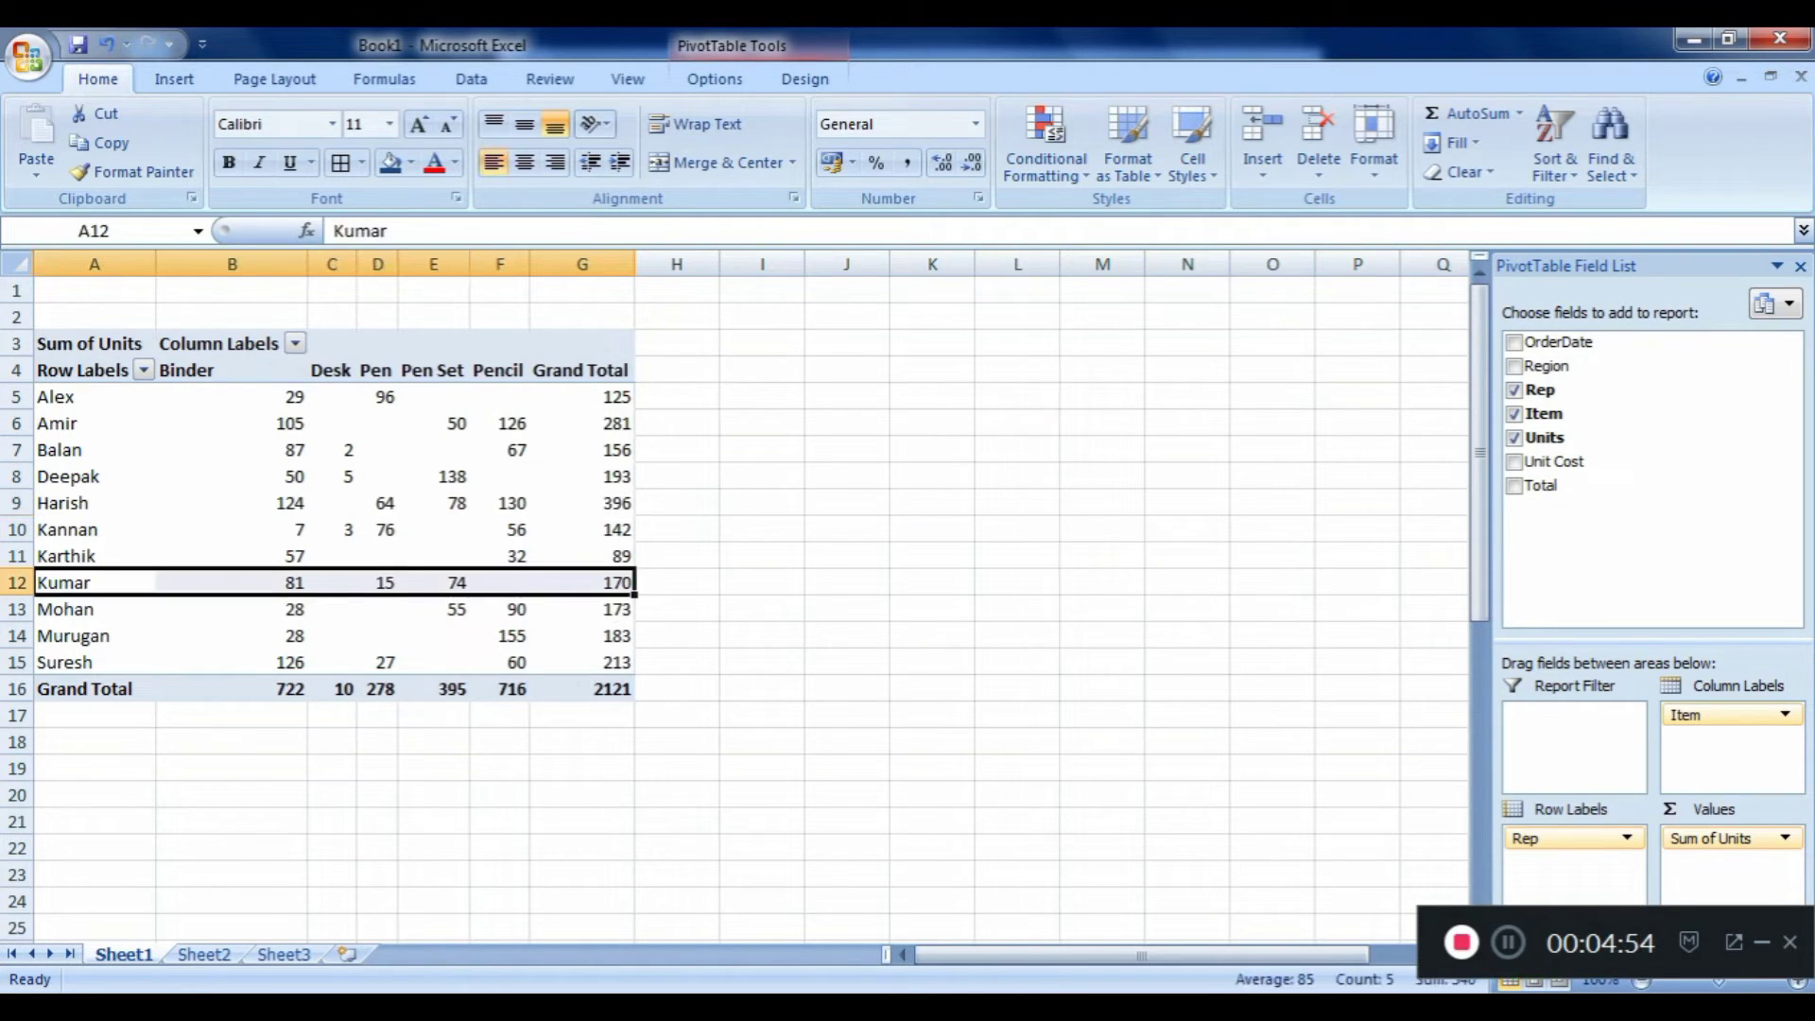
key("Up")
key("Up")
key("Up")
key("Up")
key("Up")
key("Up")
key("Up")
key("Up")
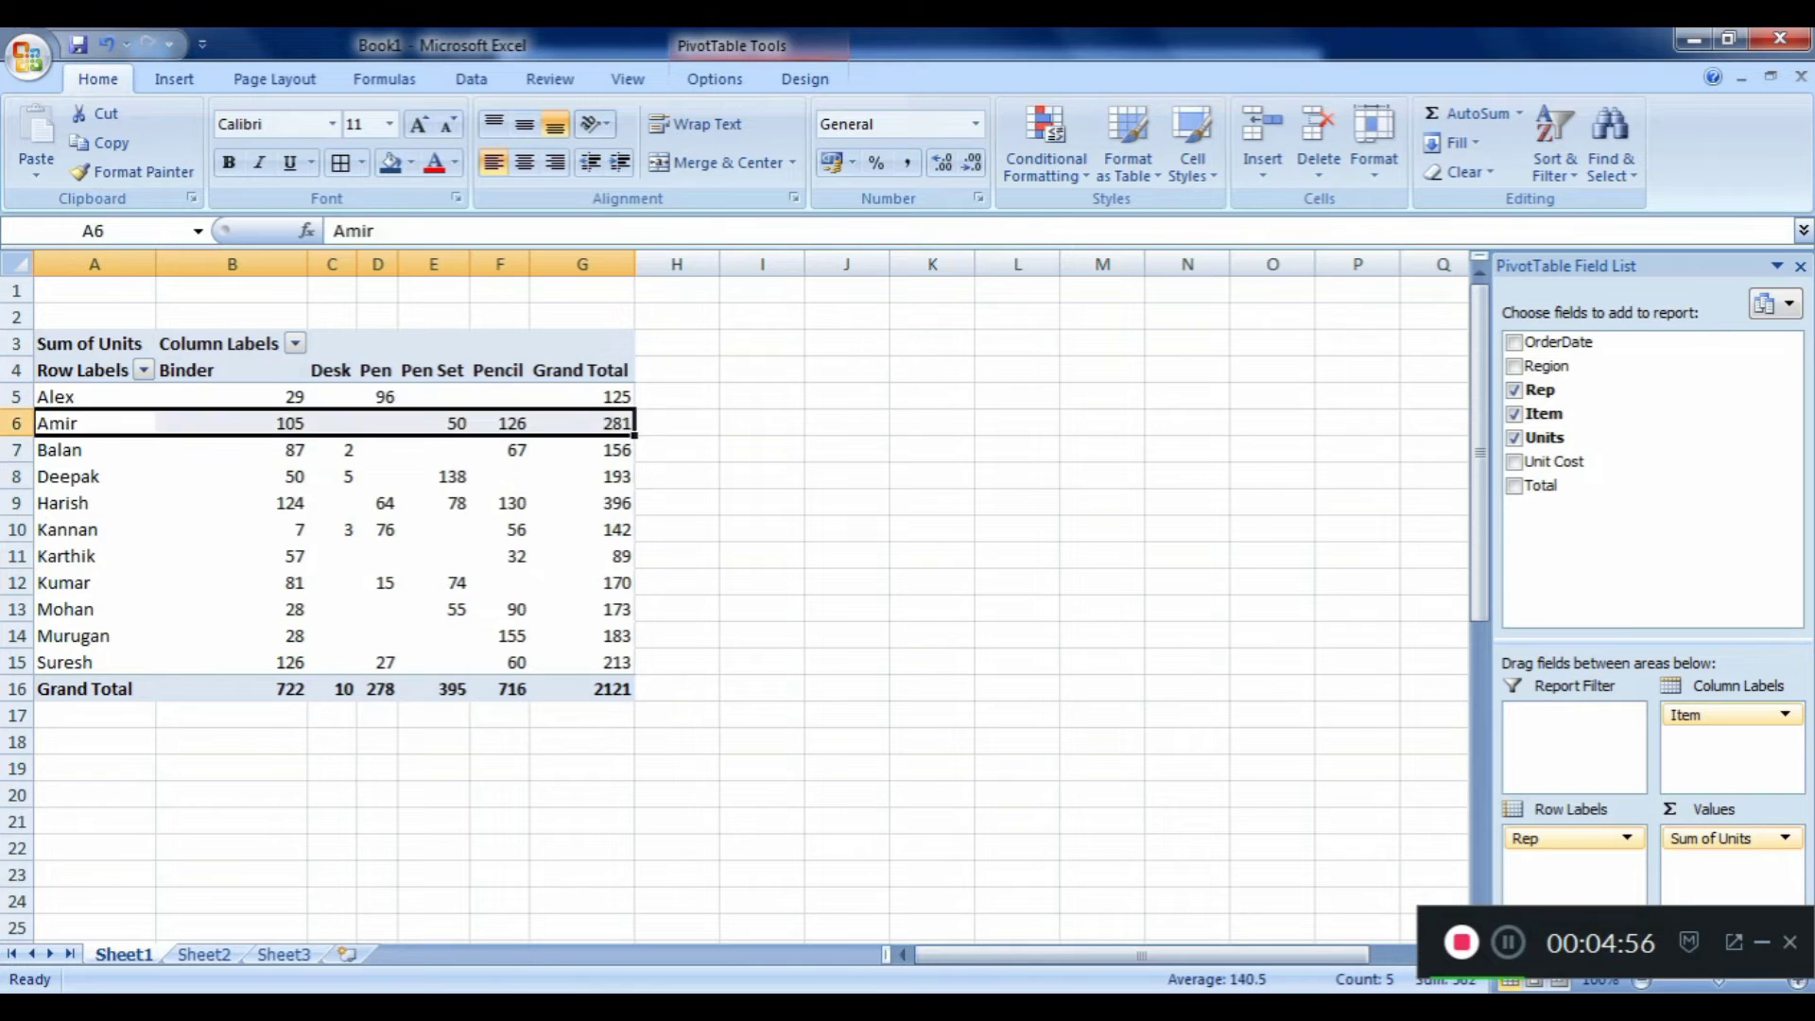
key("Down")
key("Down")
key("Down")
key("Down")
key("Down")
key("Down")
key("Down")
key("Down")
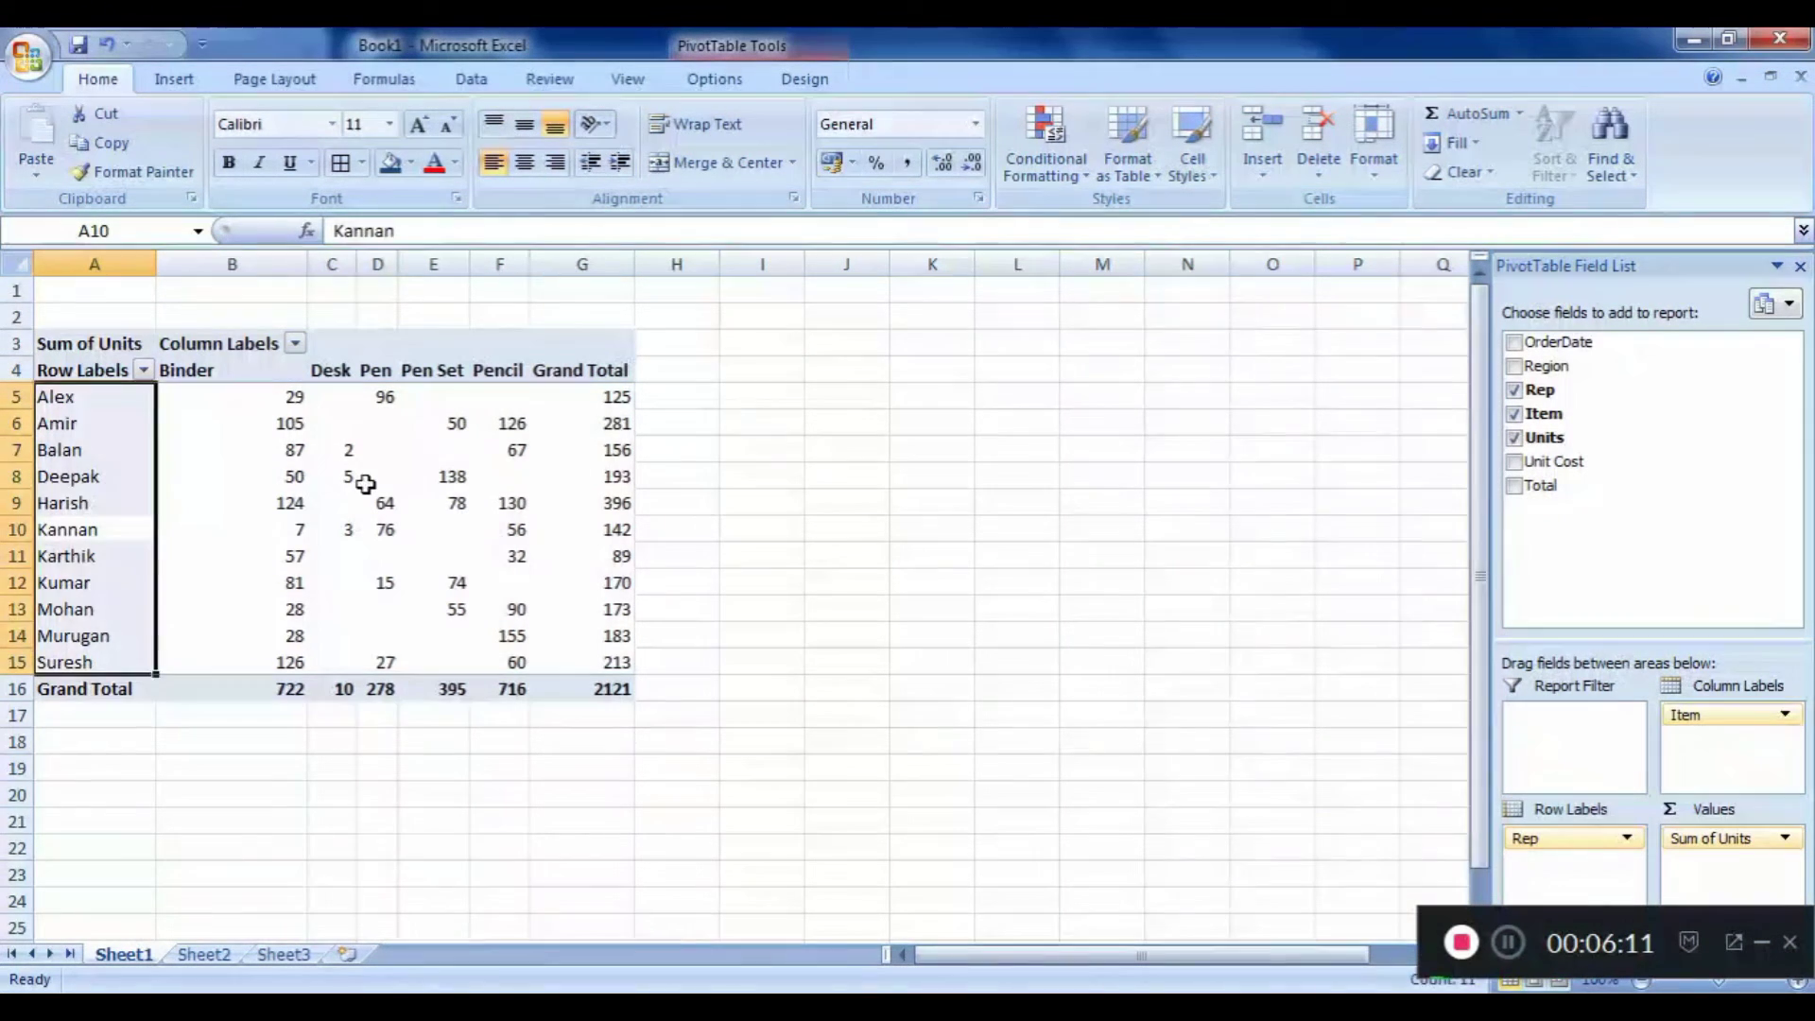
Apply all borders to the whole PivotTable, from A3 to G16.
left_click(378, 475)
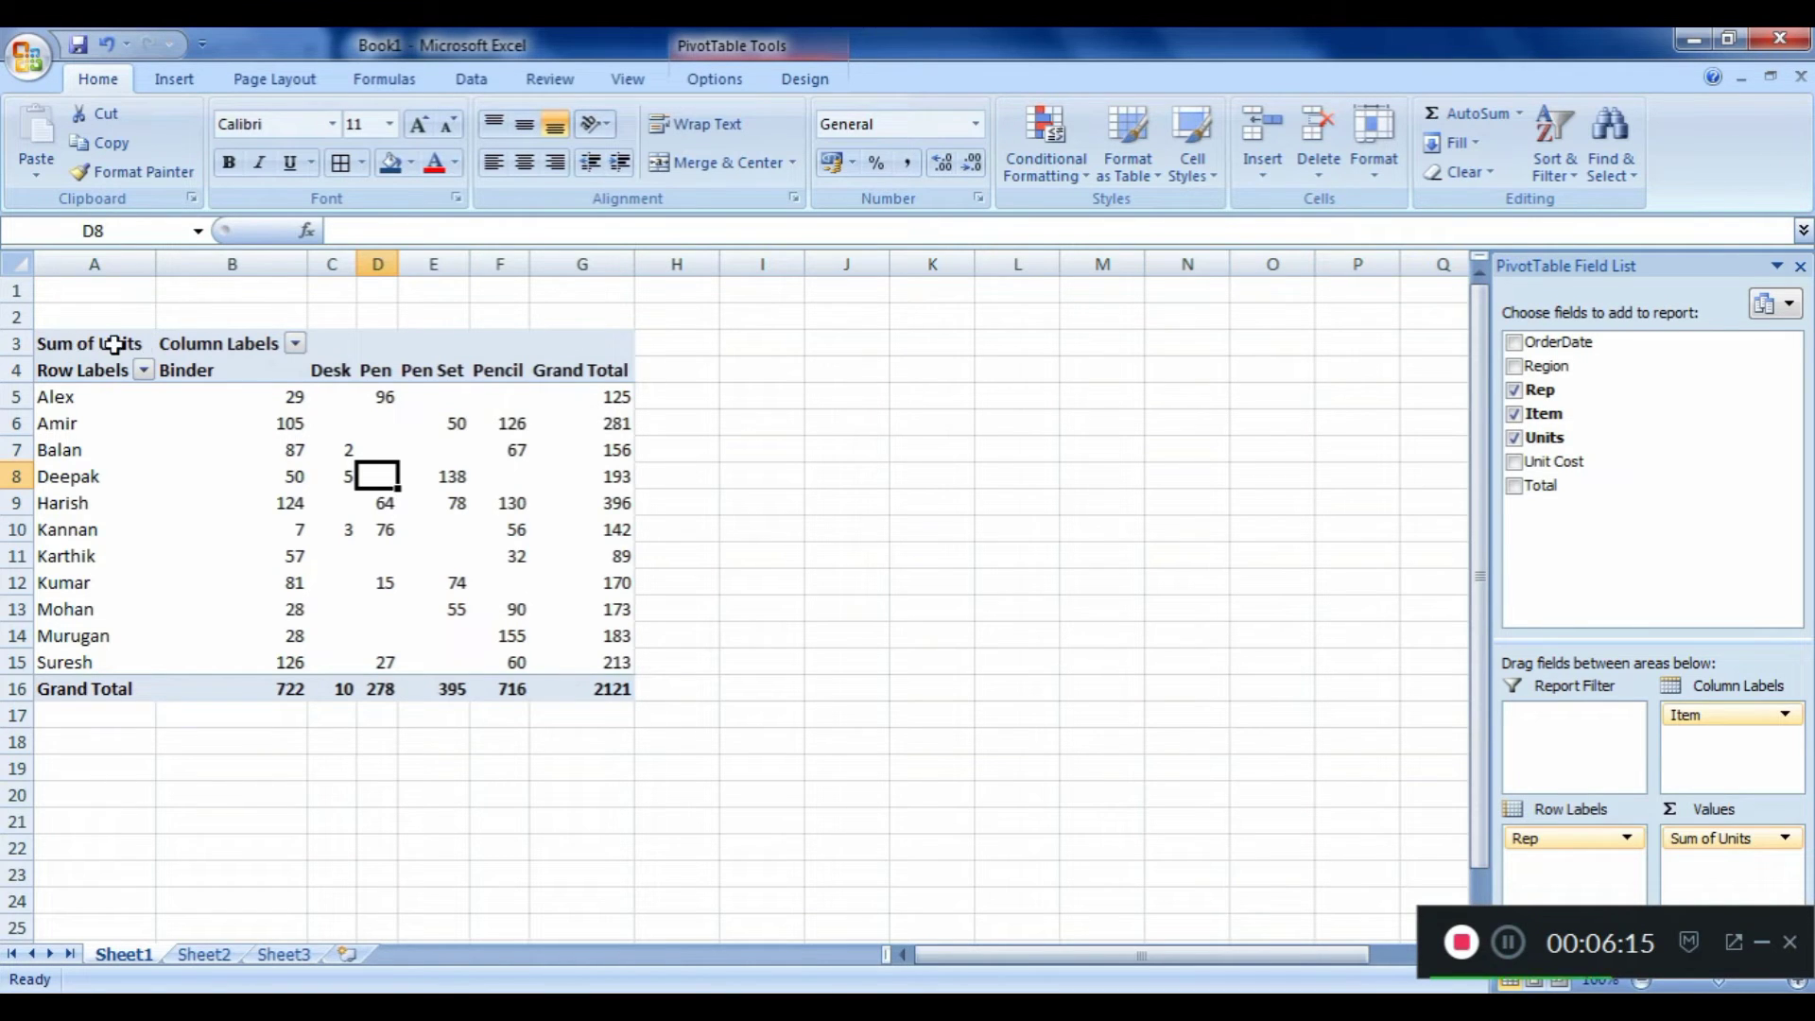
left_click_drag(113, 346, 556, 694)
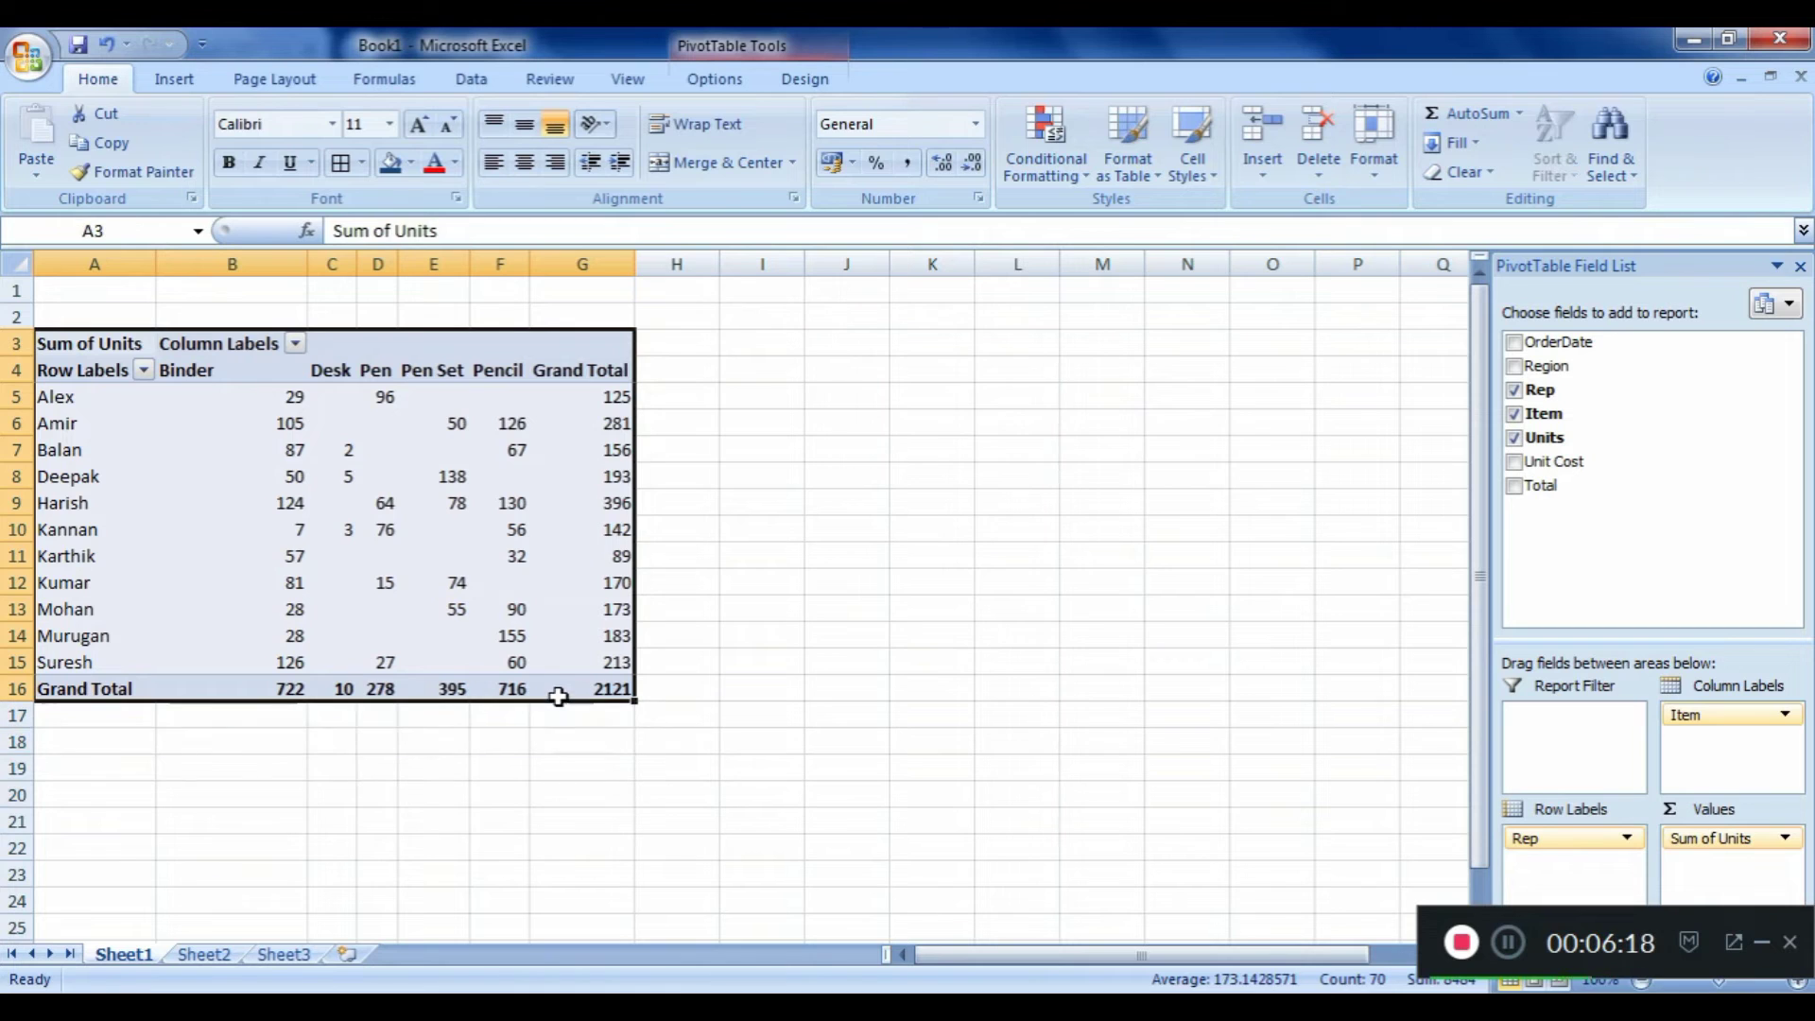
left_click(346, 167)
left_click(483, 450)
mouse_move(483, 450)
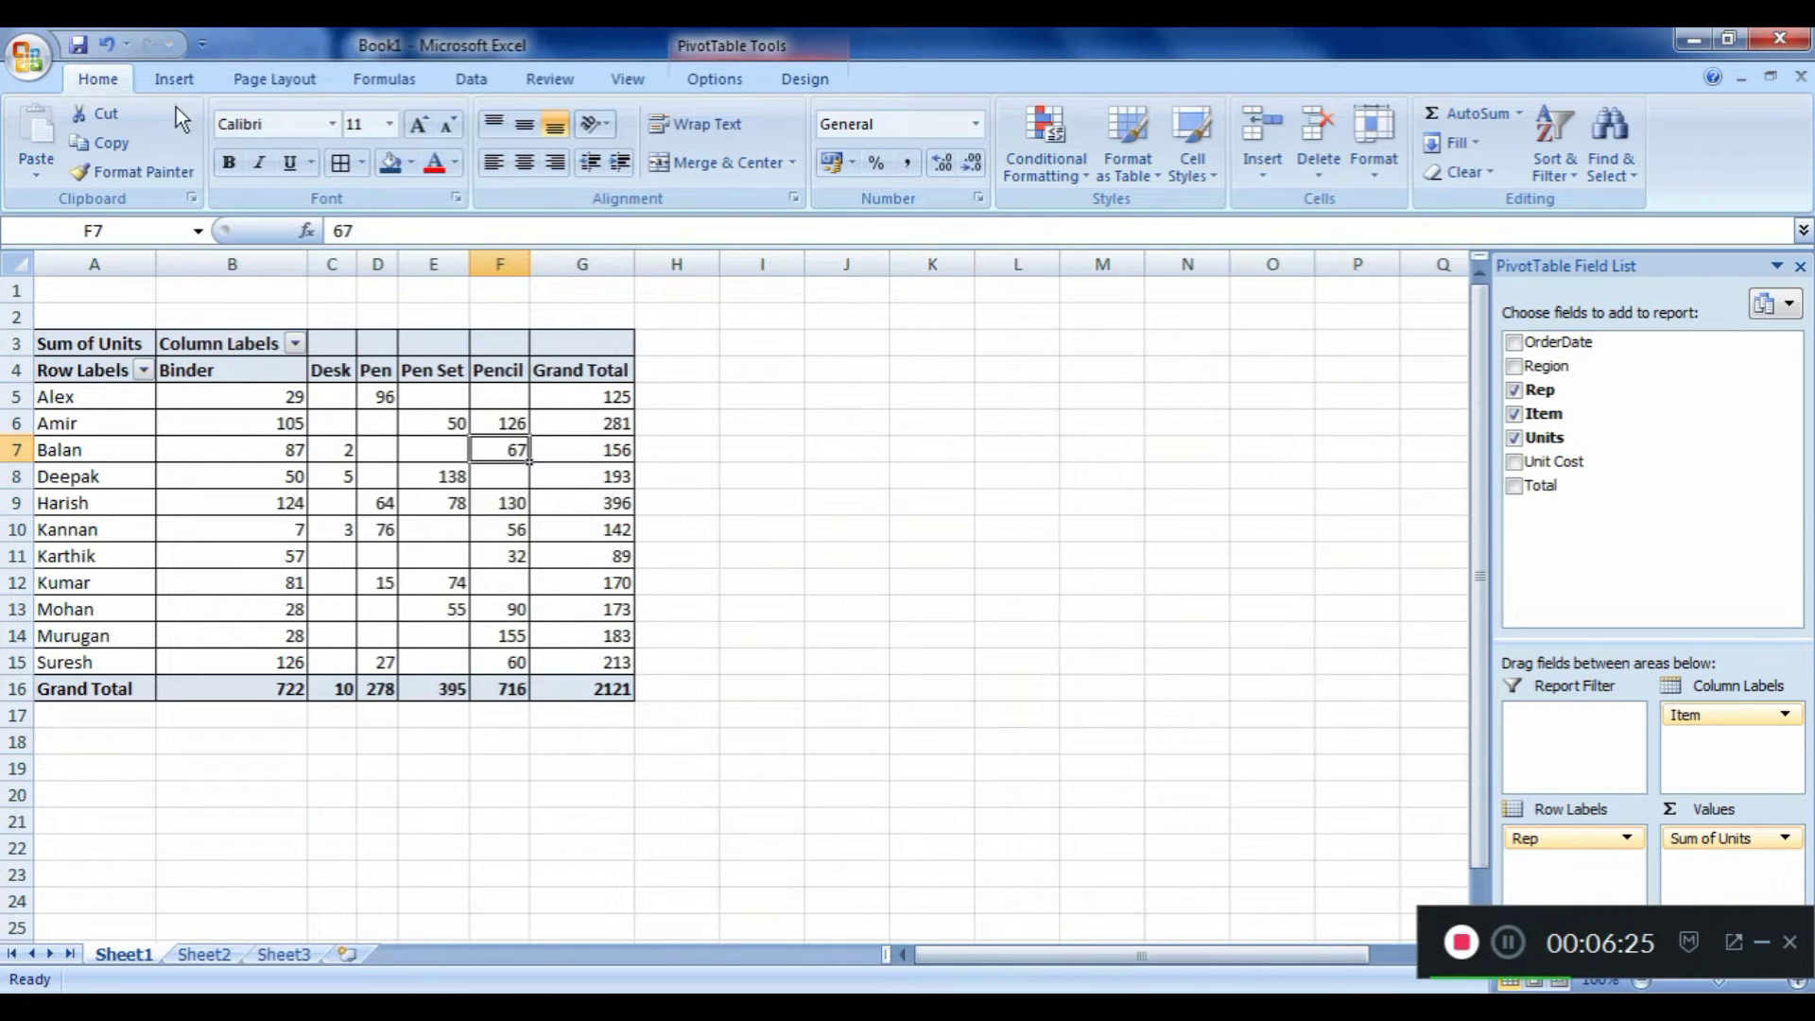
Insert a 2-D clustered column PivotChart of the units per rep and item.
left_click(172, 79)
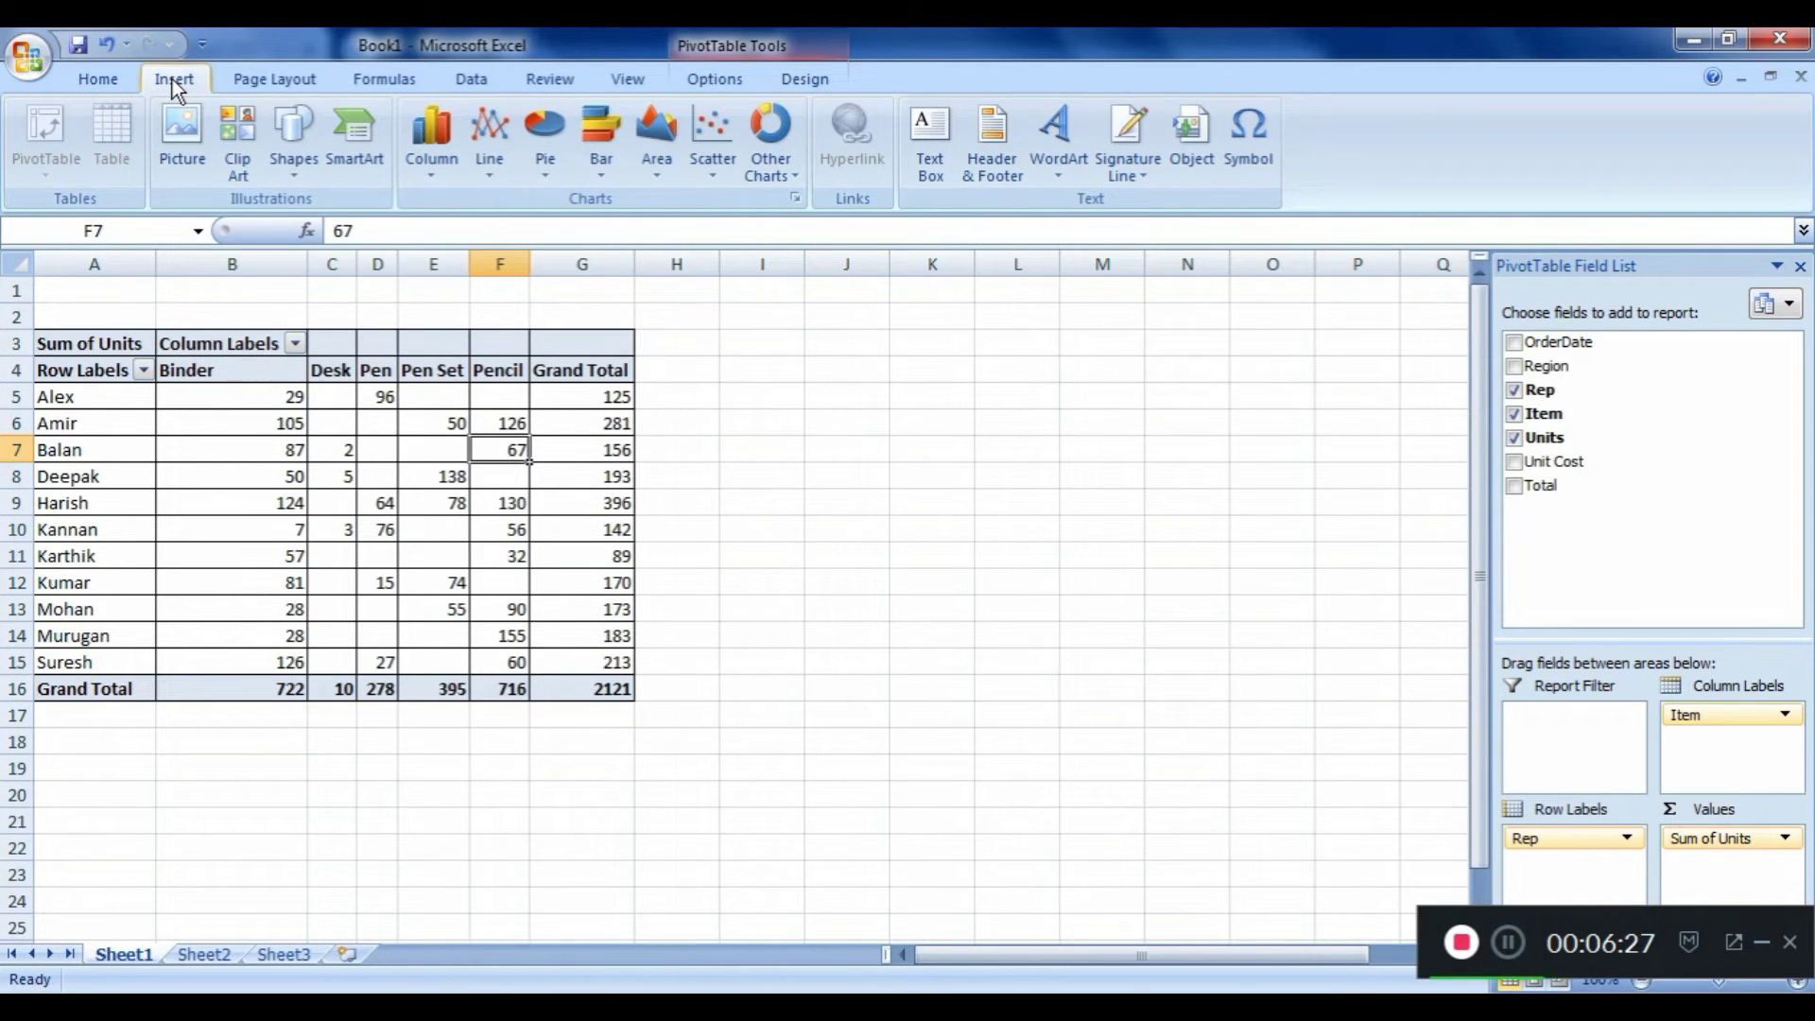
left_click(434, 134)
left_click(438, 244)
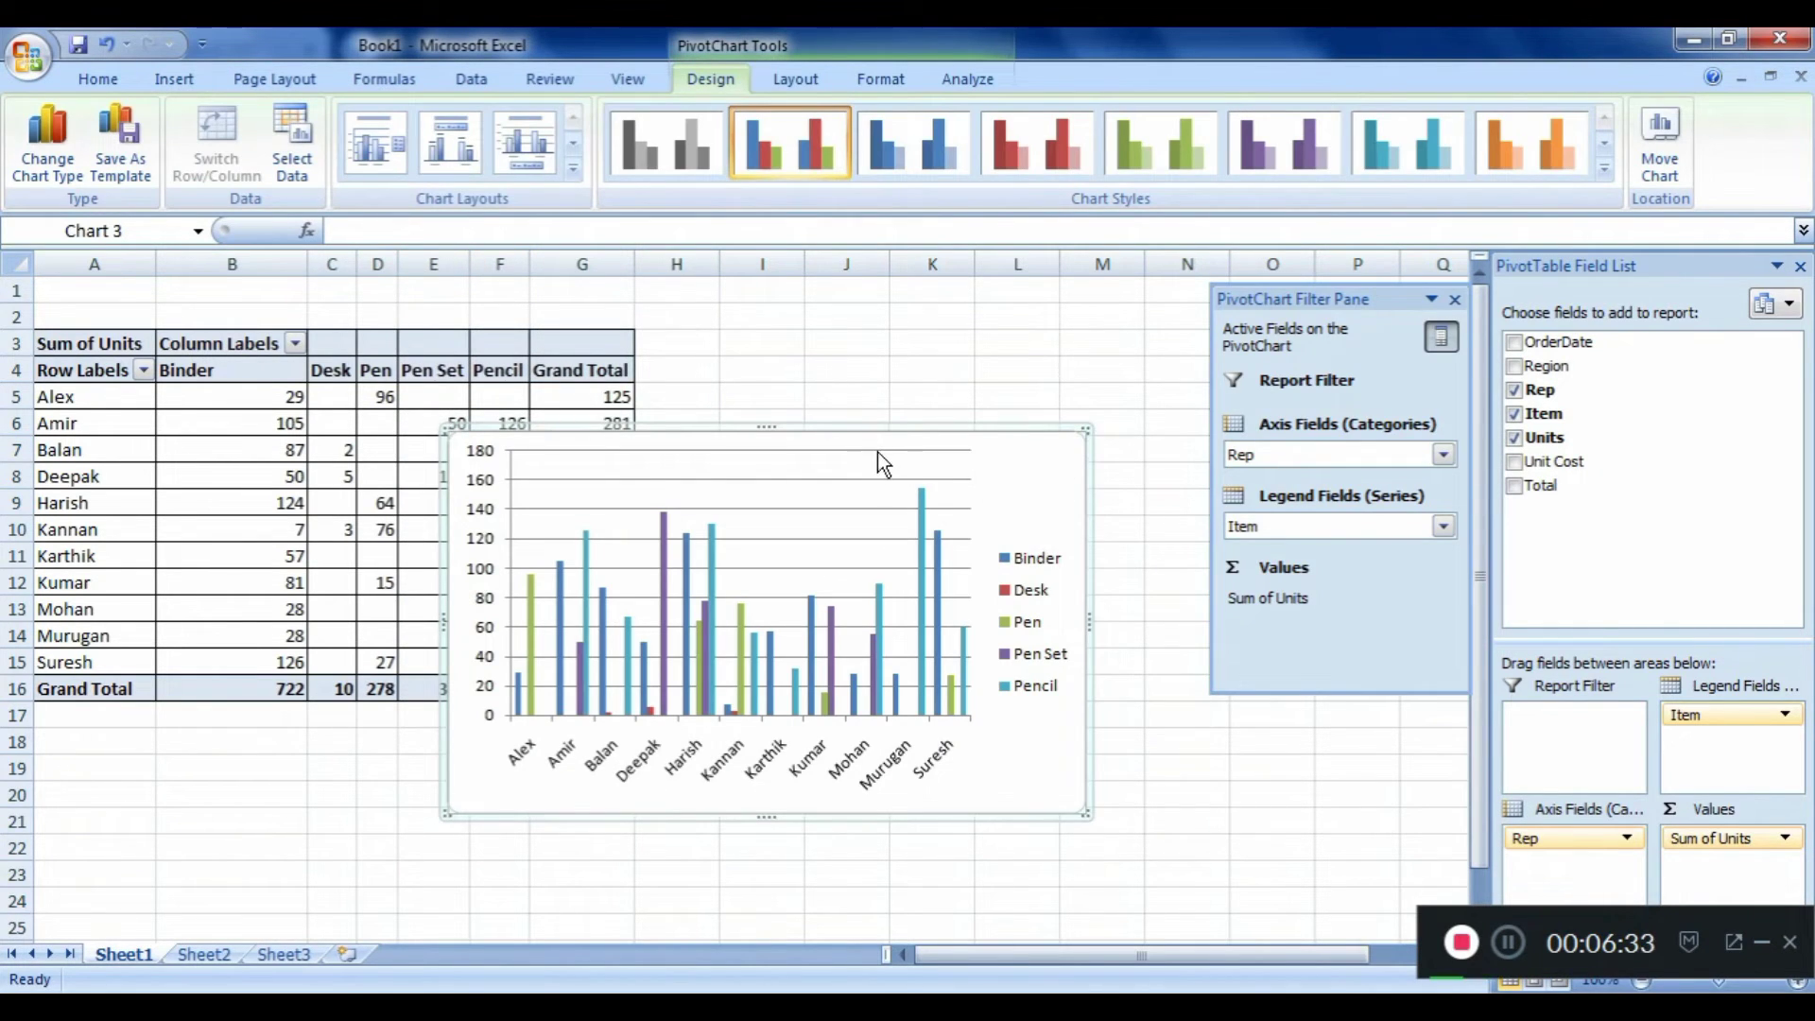
Shift the PivotChart up and across the sheet, and enlarge it slightly from its lower-left corner.
left_click(938, 451)
left_click_drag(1004, 461, 1094, 411)
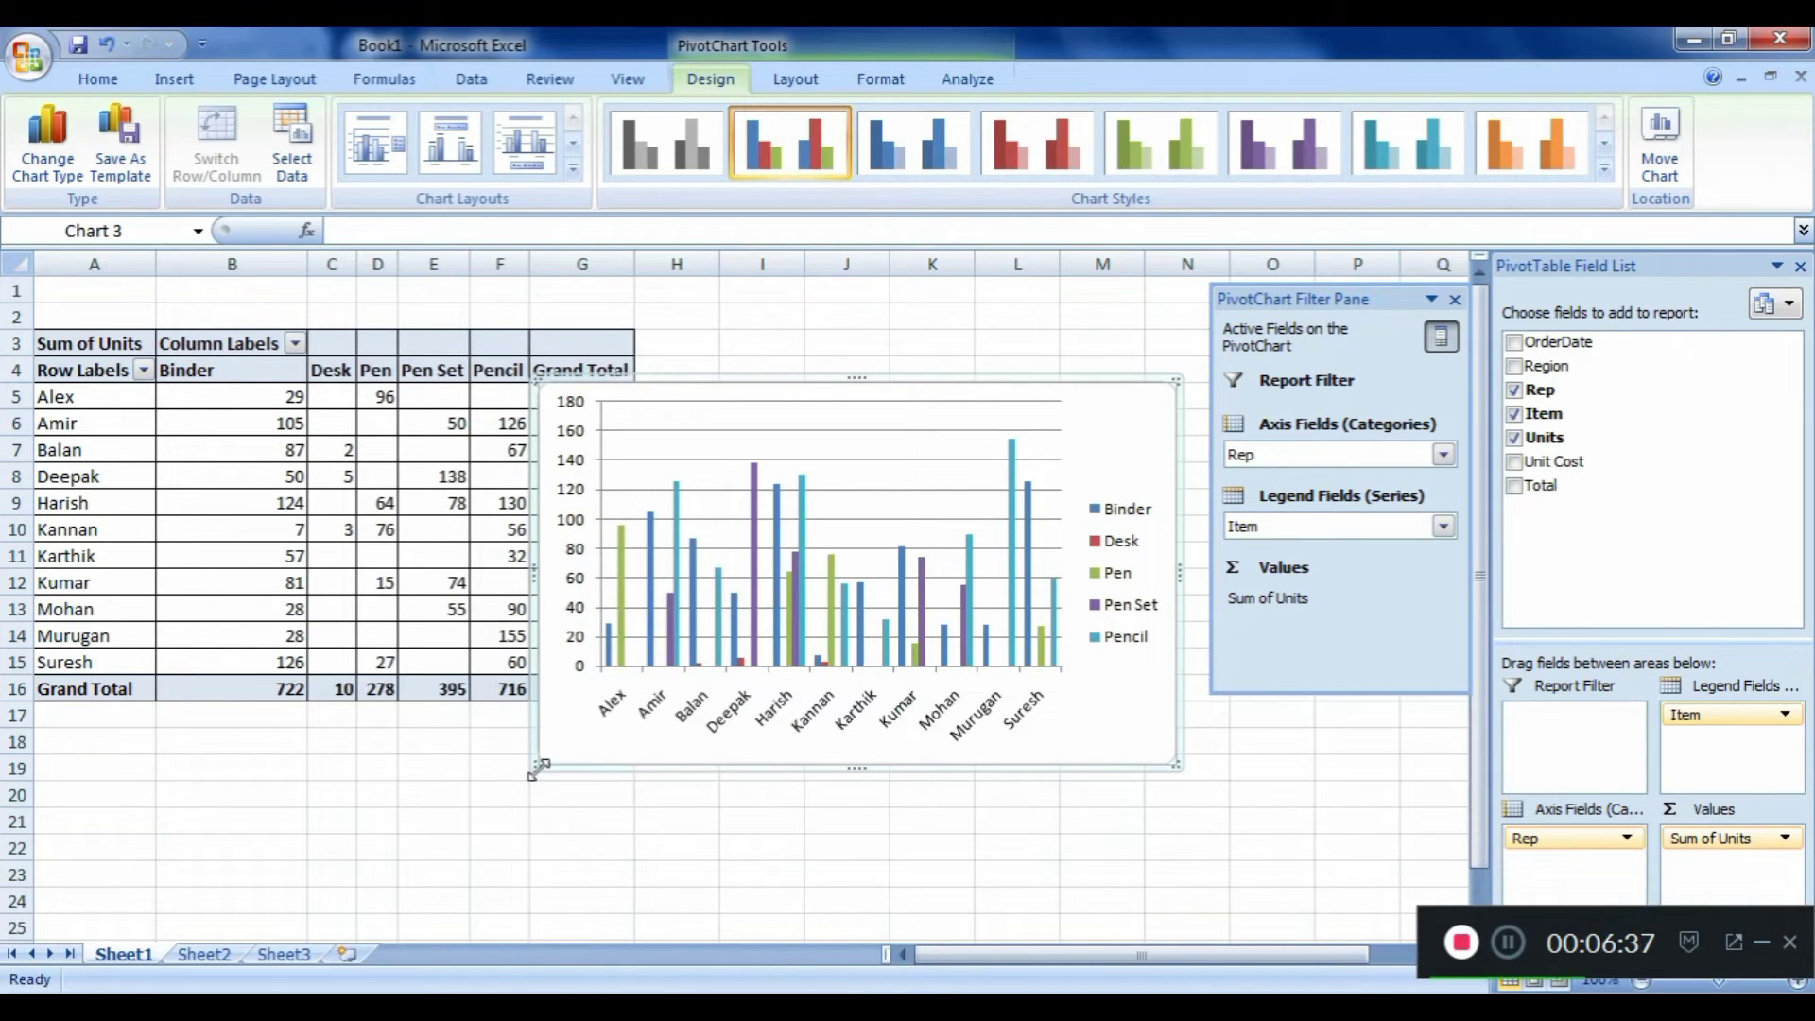
left_click_drag(534, 763, 495, 791)
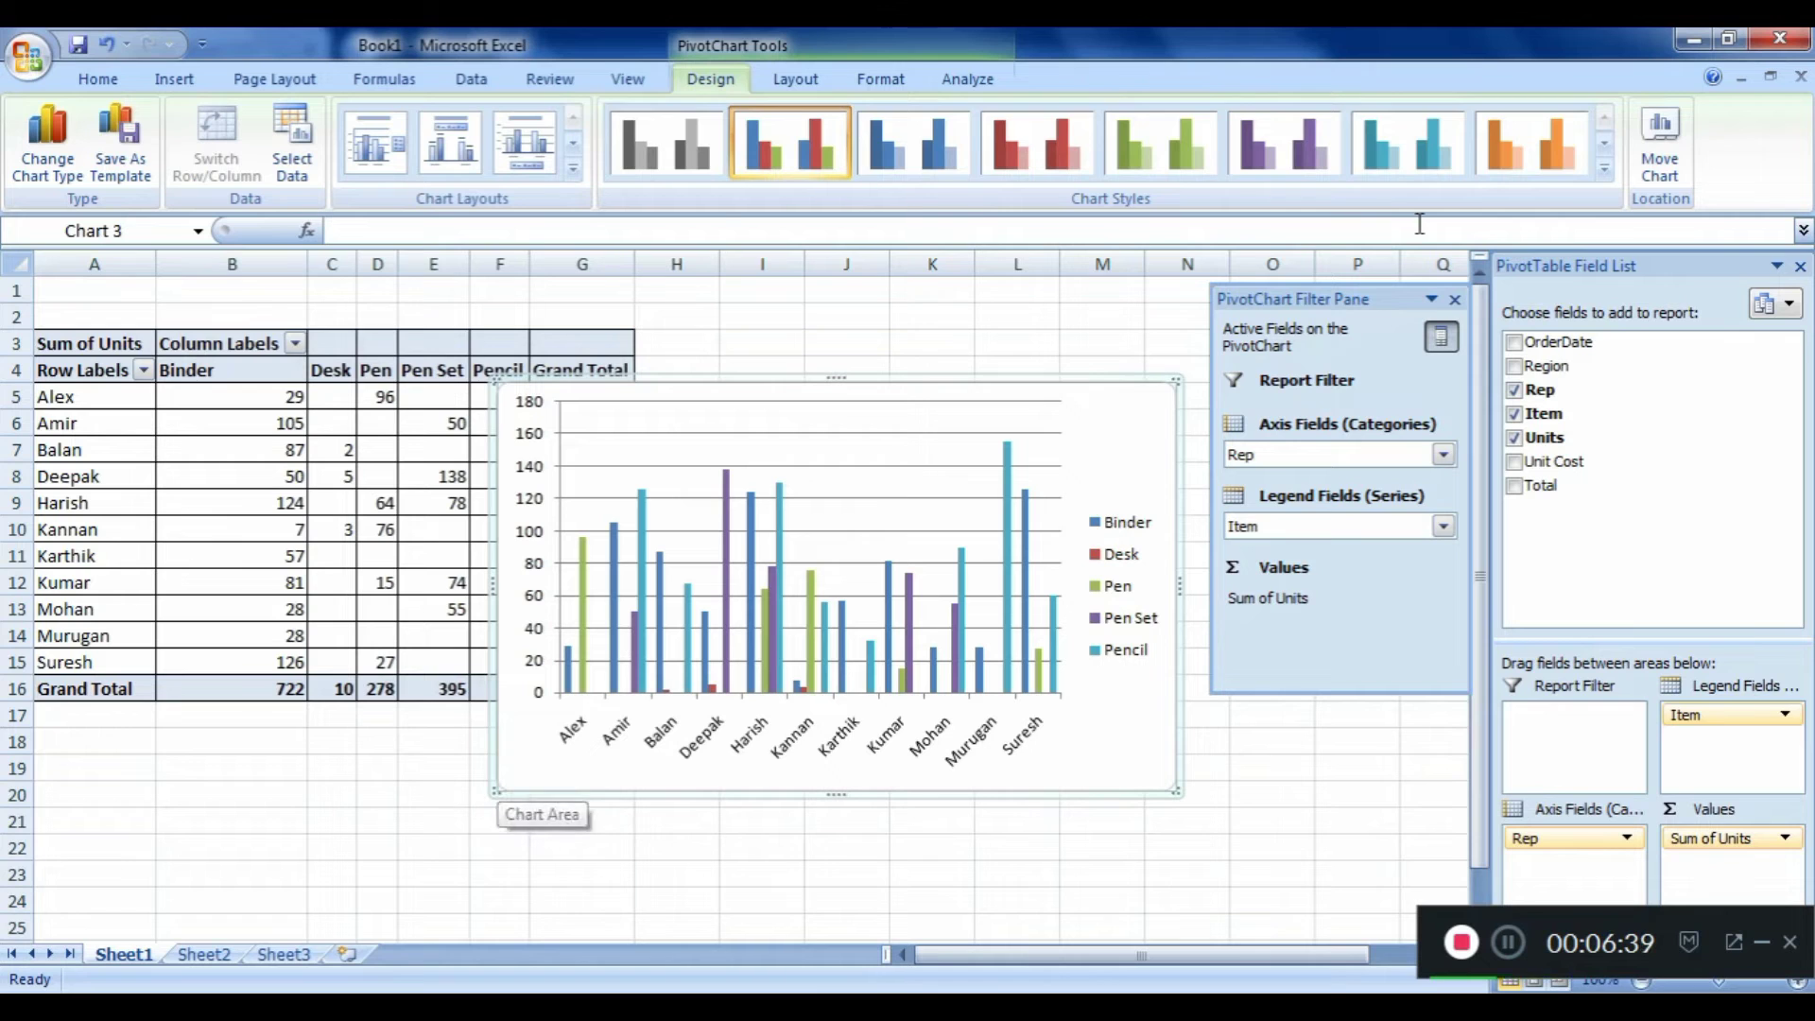
Move the PivotChart from Sheet1 to its own new chart sheet.
left_click(1665, 162)
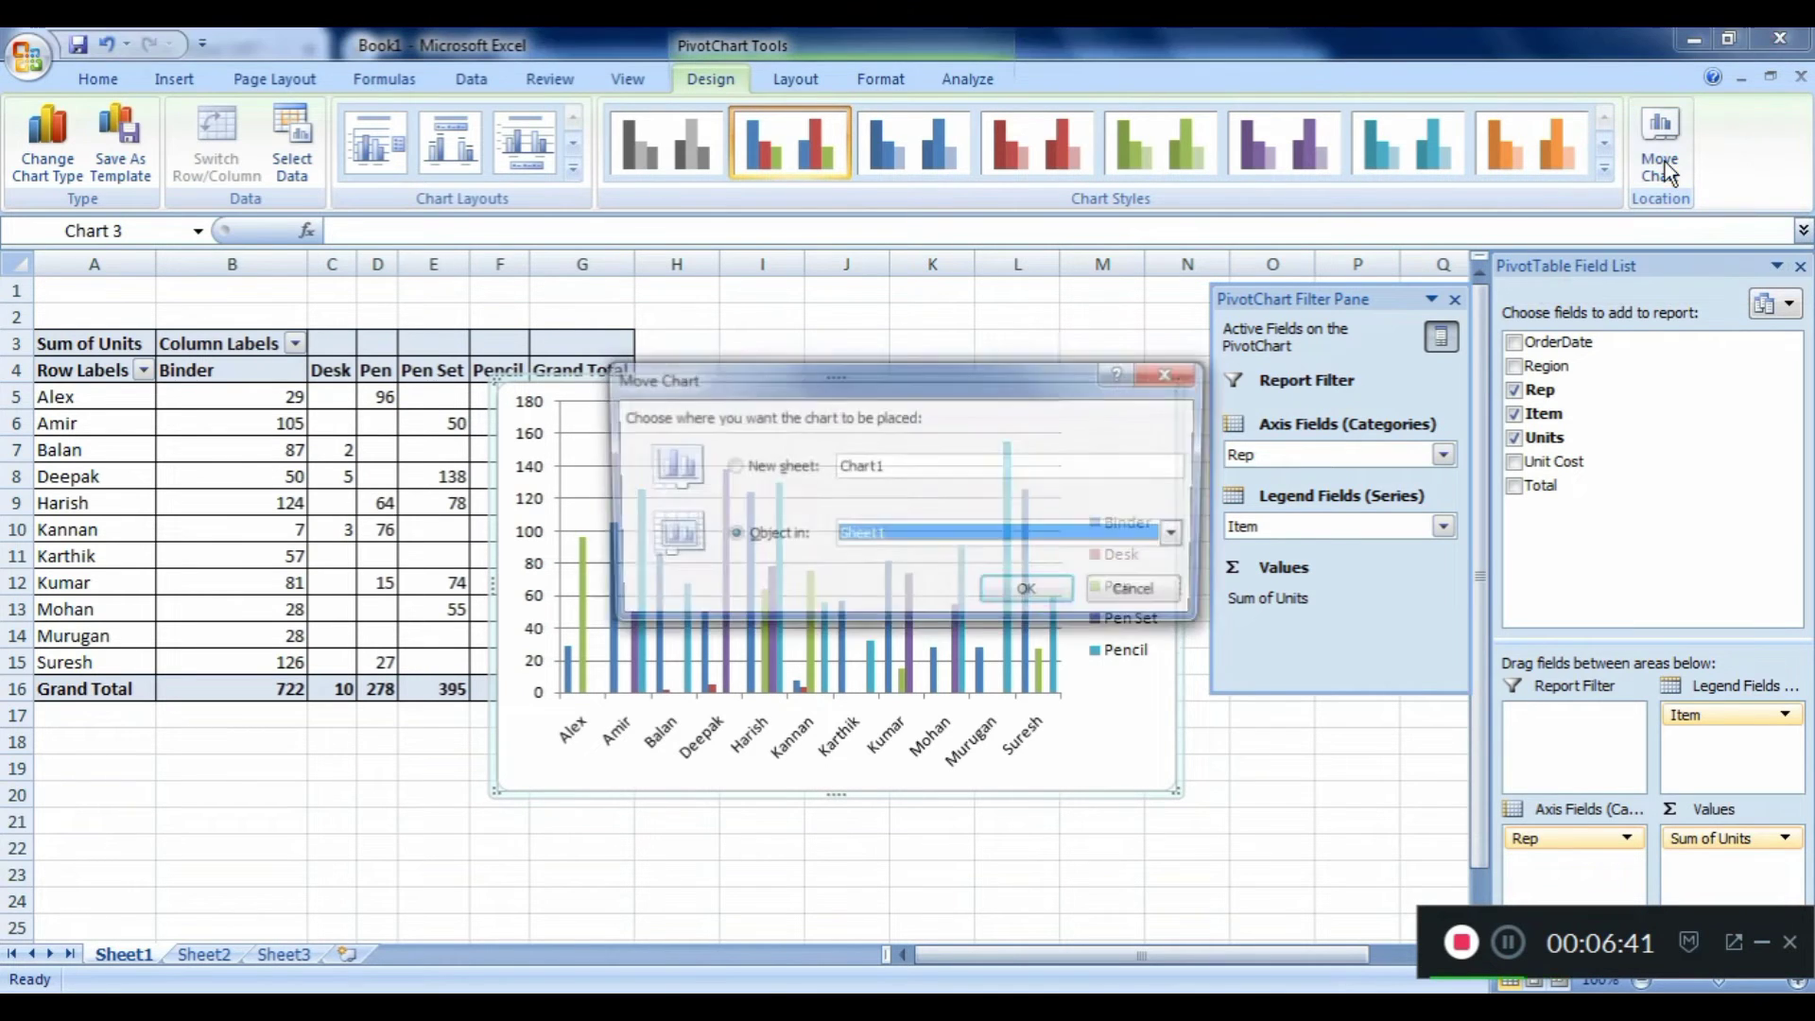
left_click(735, 468)
left_click(1046, 593)
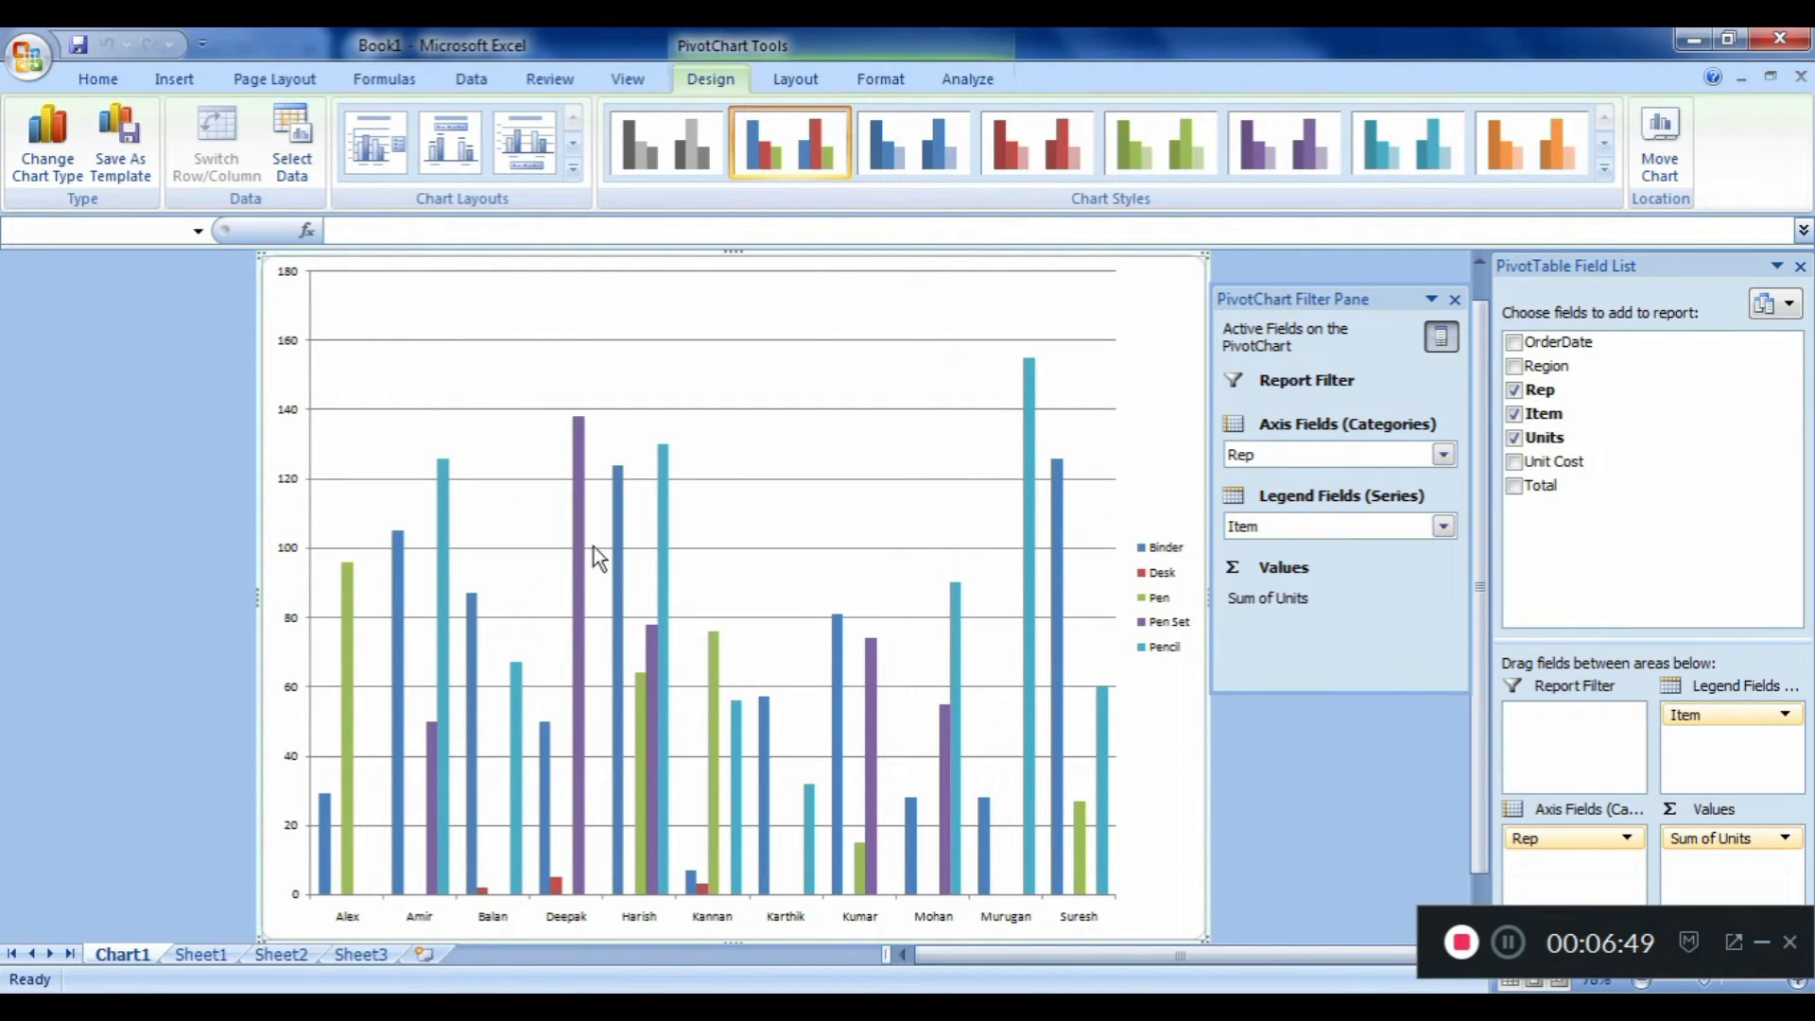
Try Layout 2 on the column PivotChart, and settle on Layout 3 with a chart title and the legend below the plot.
left_click(575, 168)
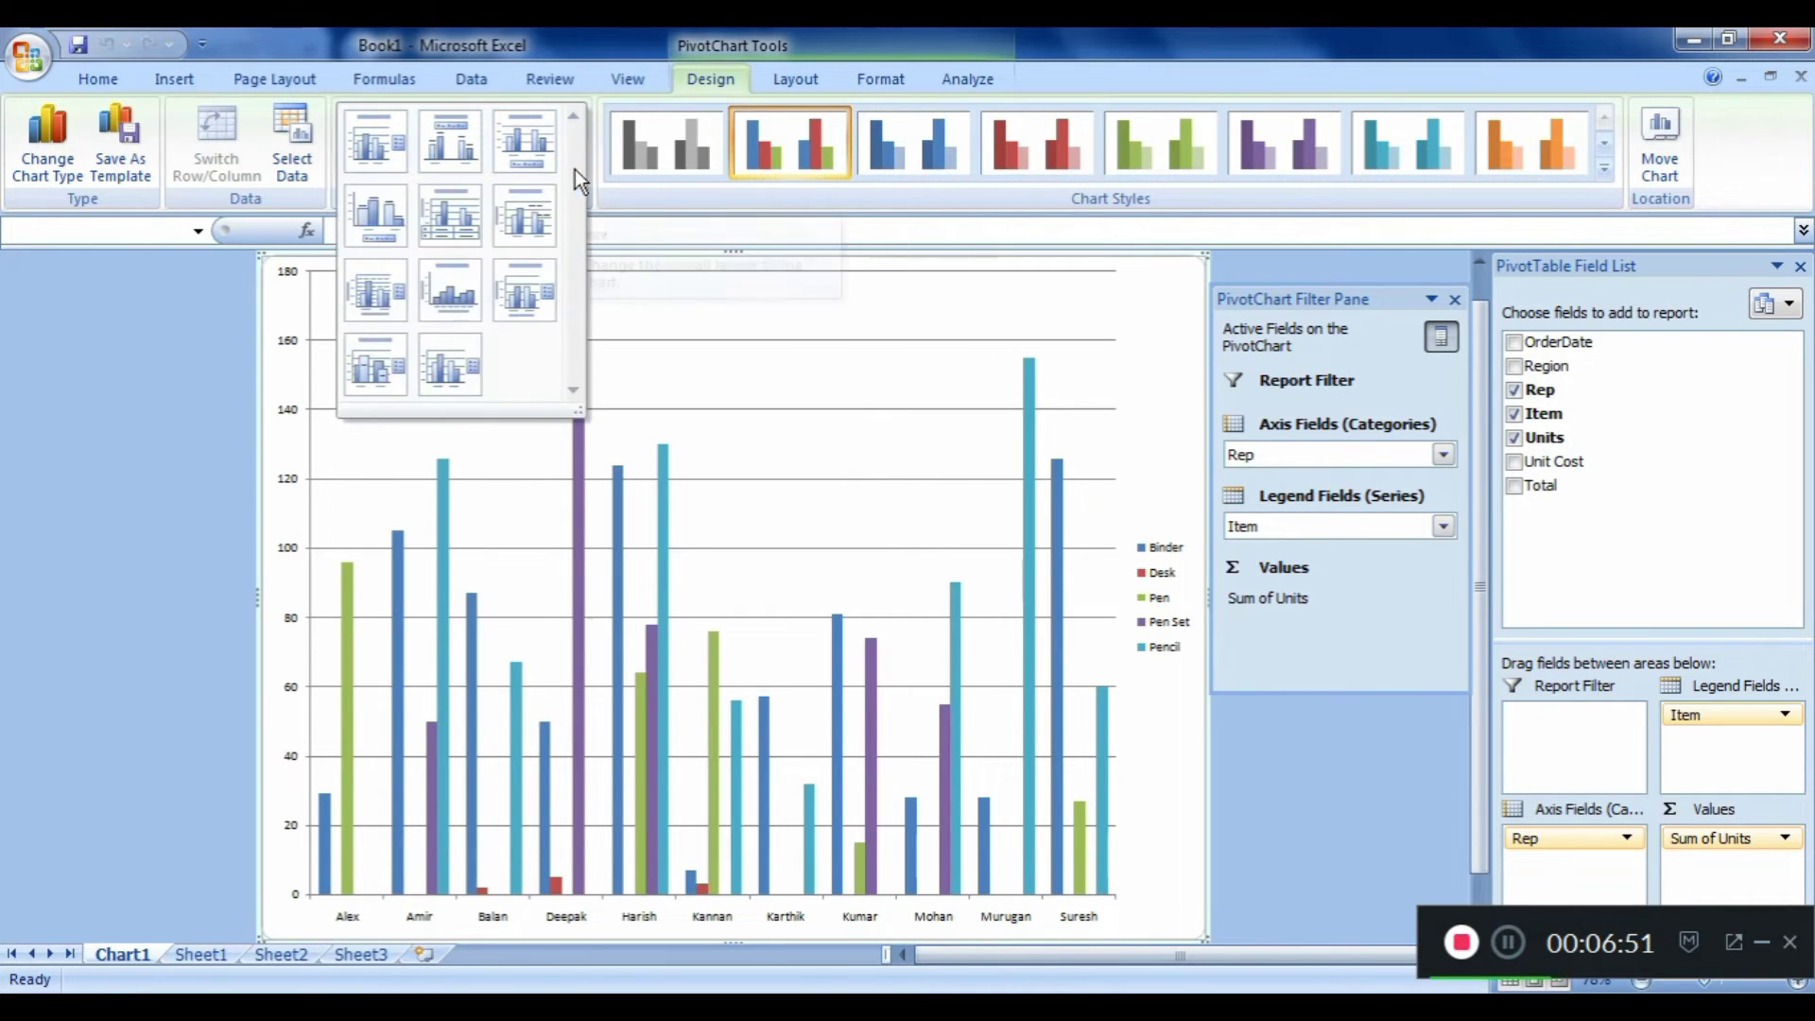
left_click(461, 151)
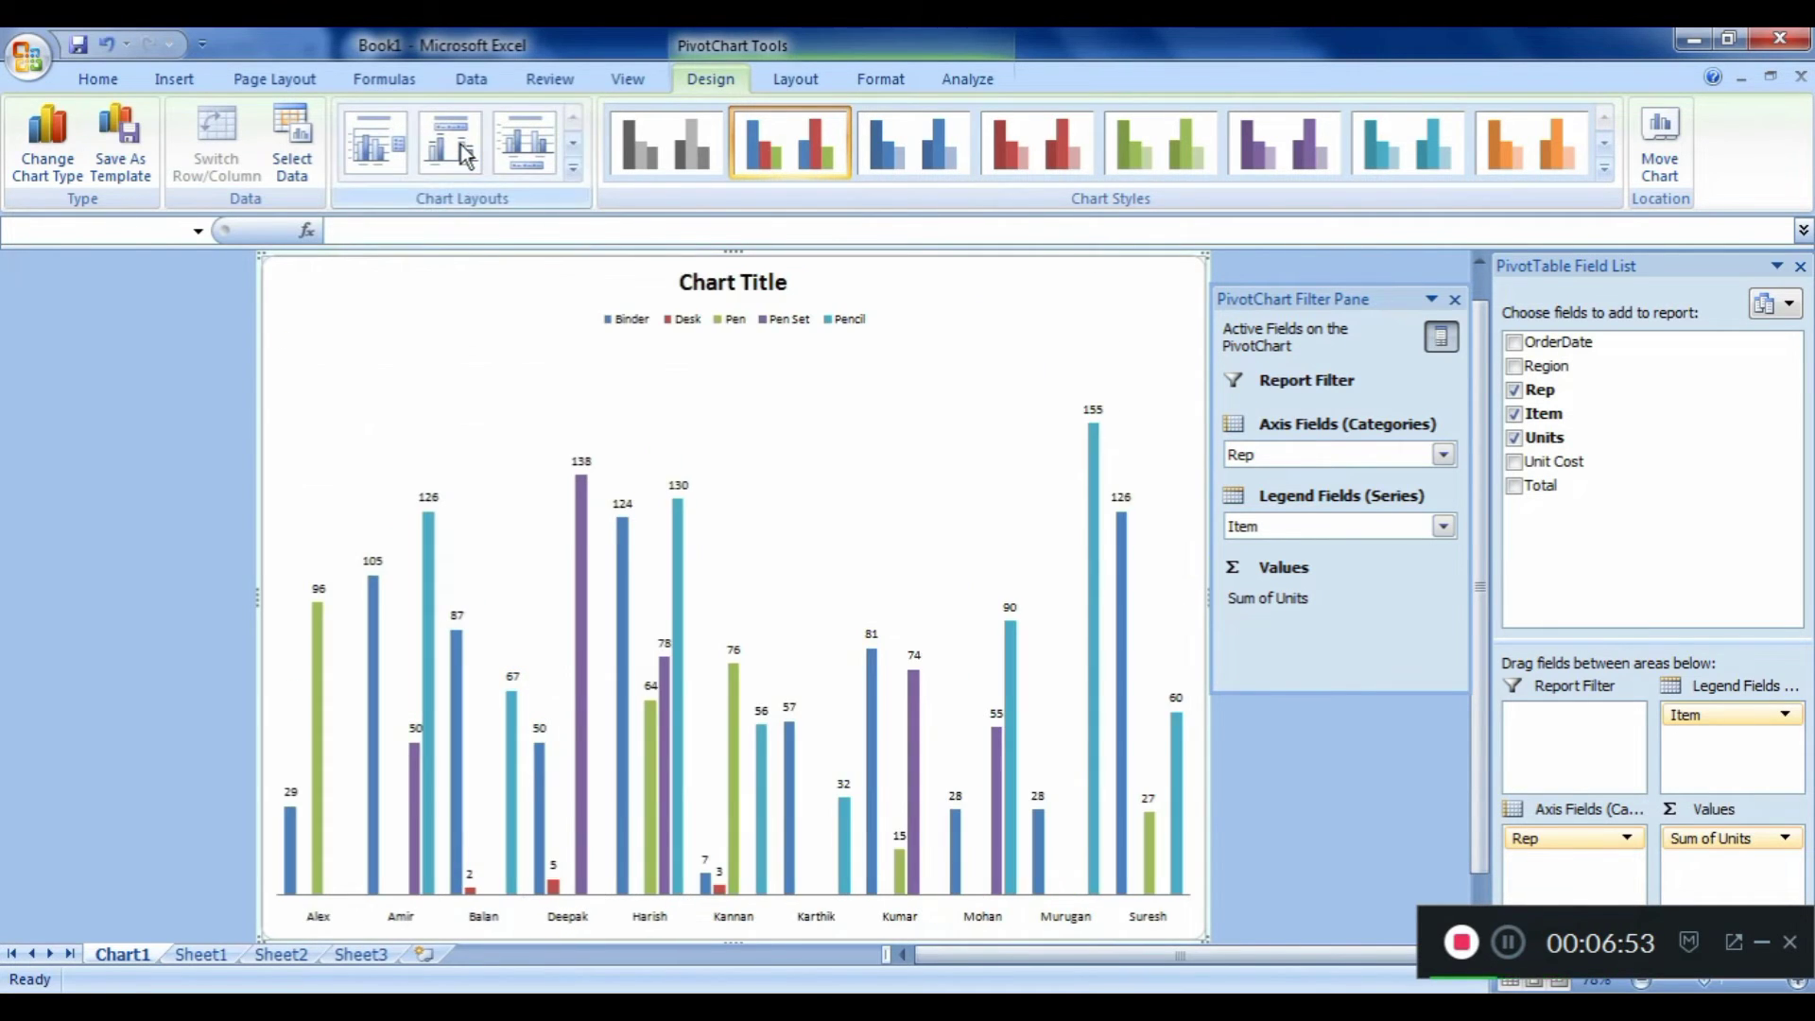
left_click(526, 151)
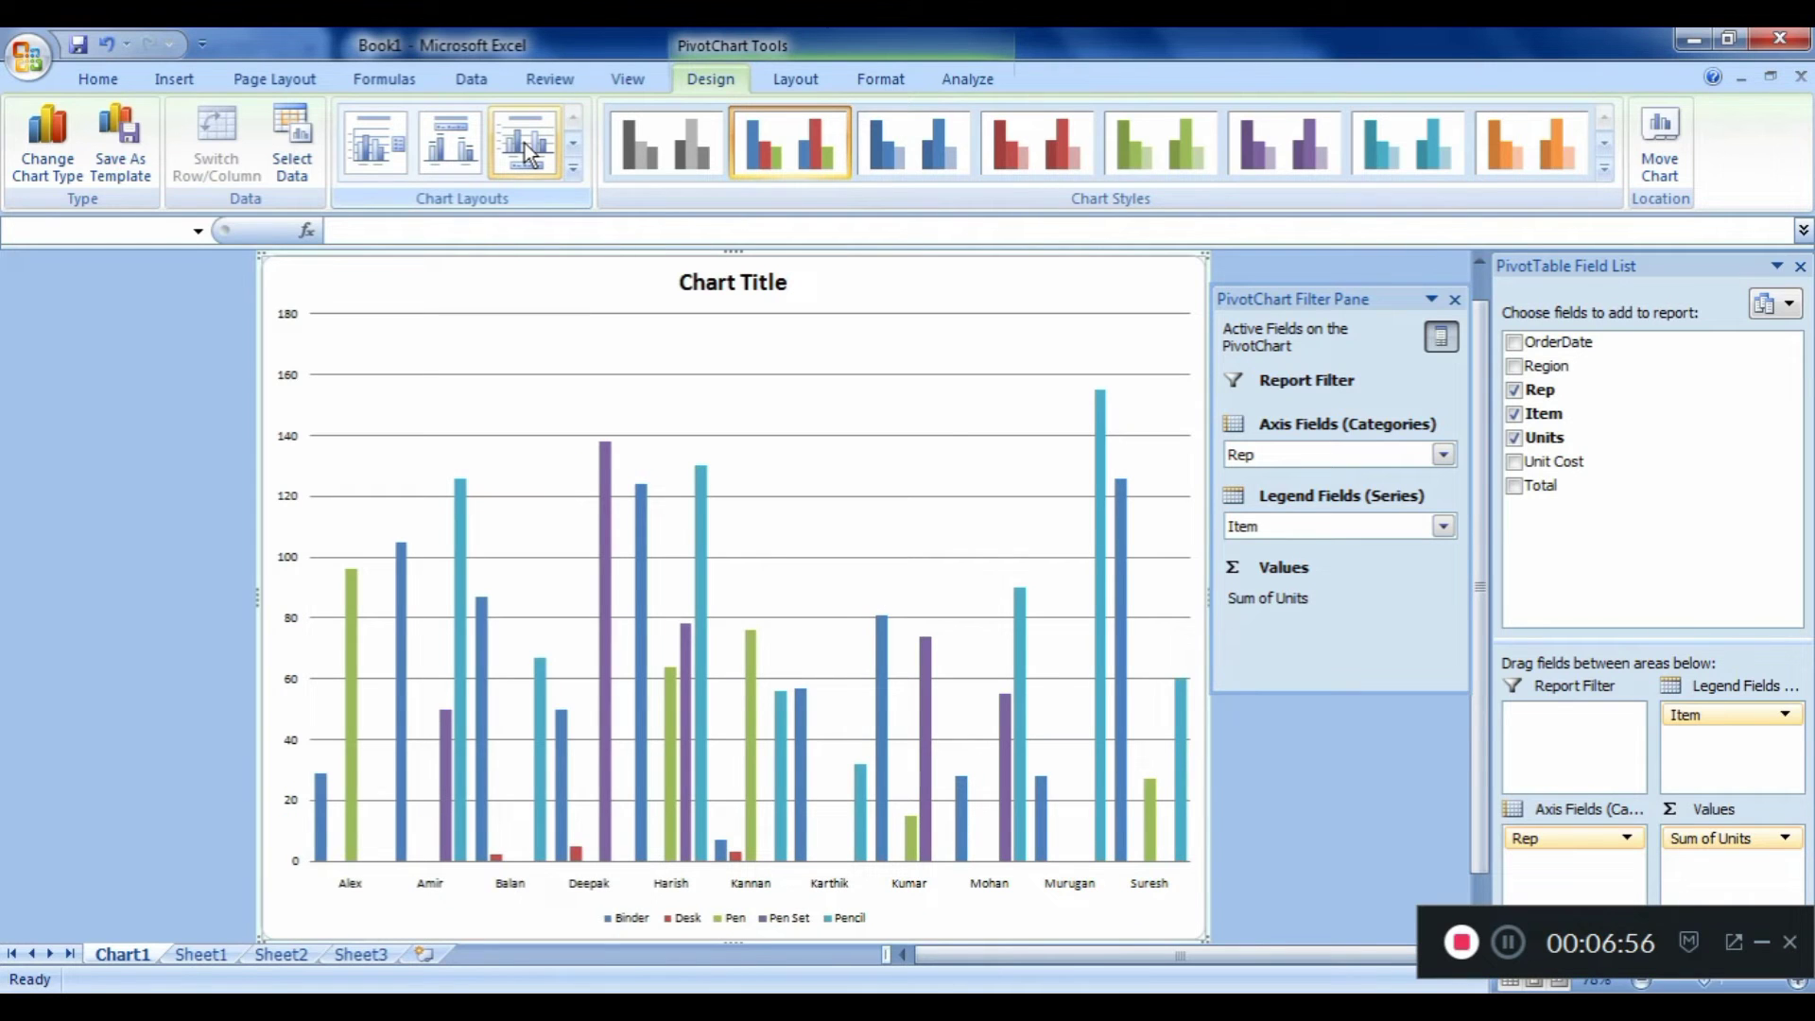
left_click(572, 171)
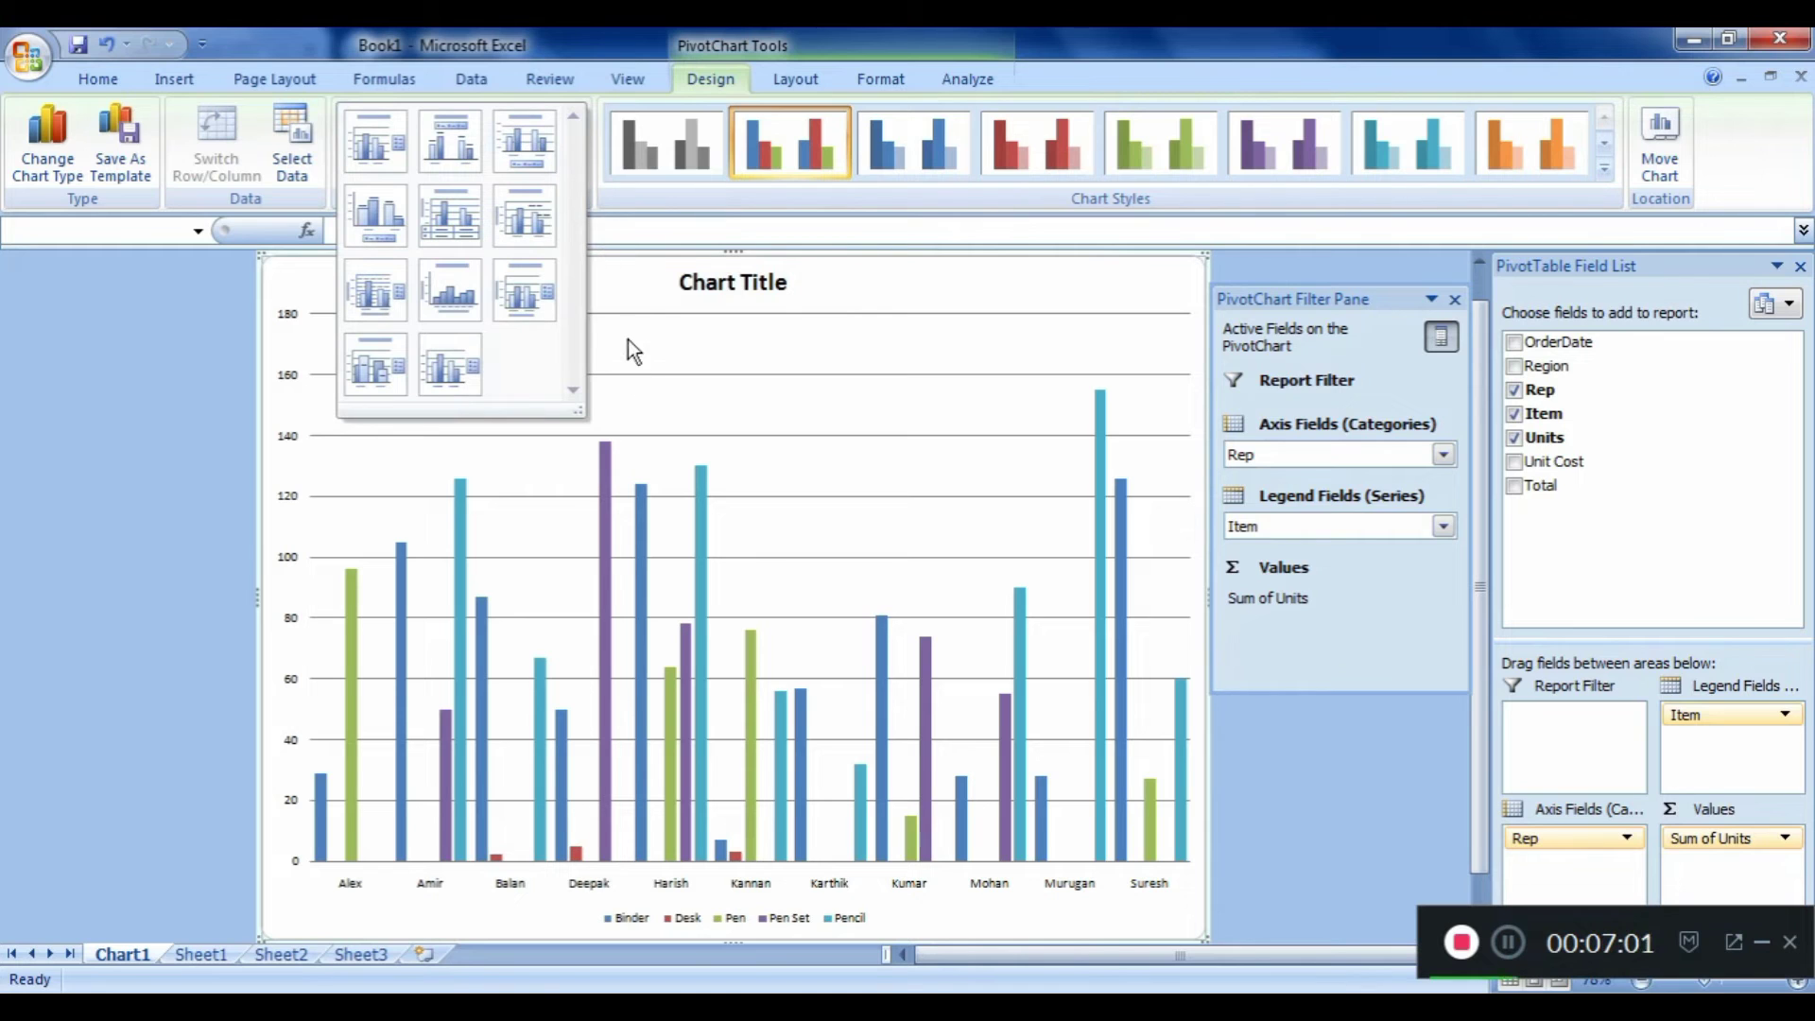
left_click(677, 416)
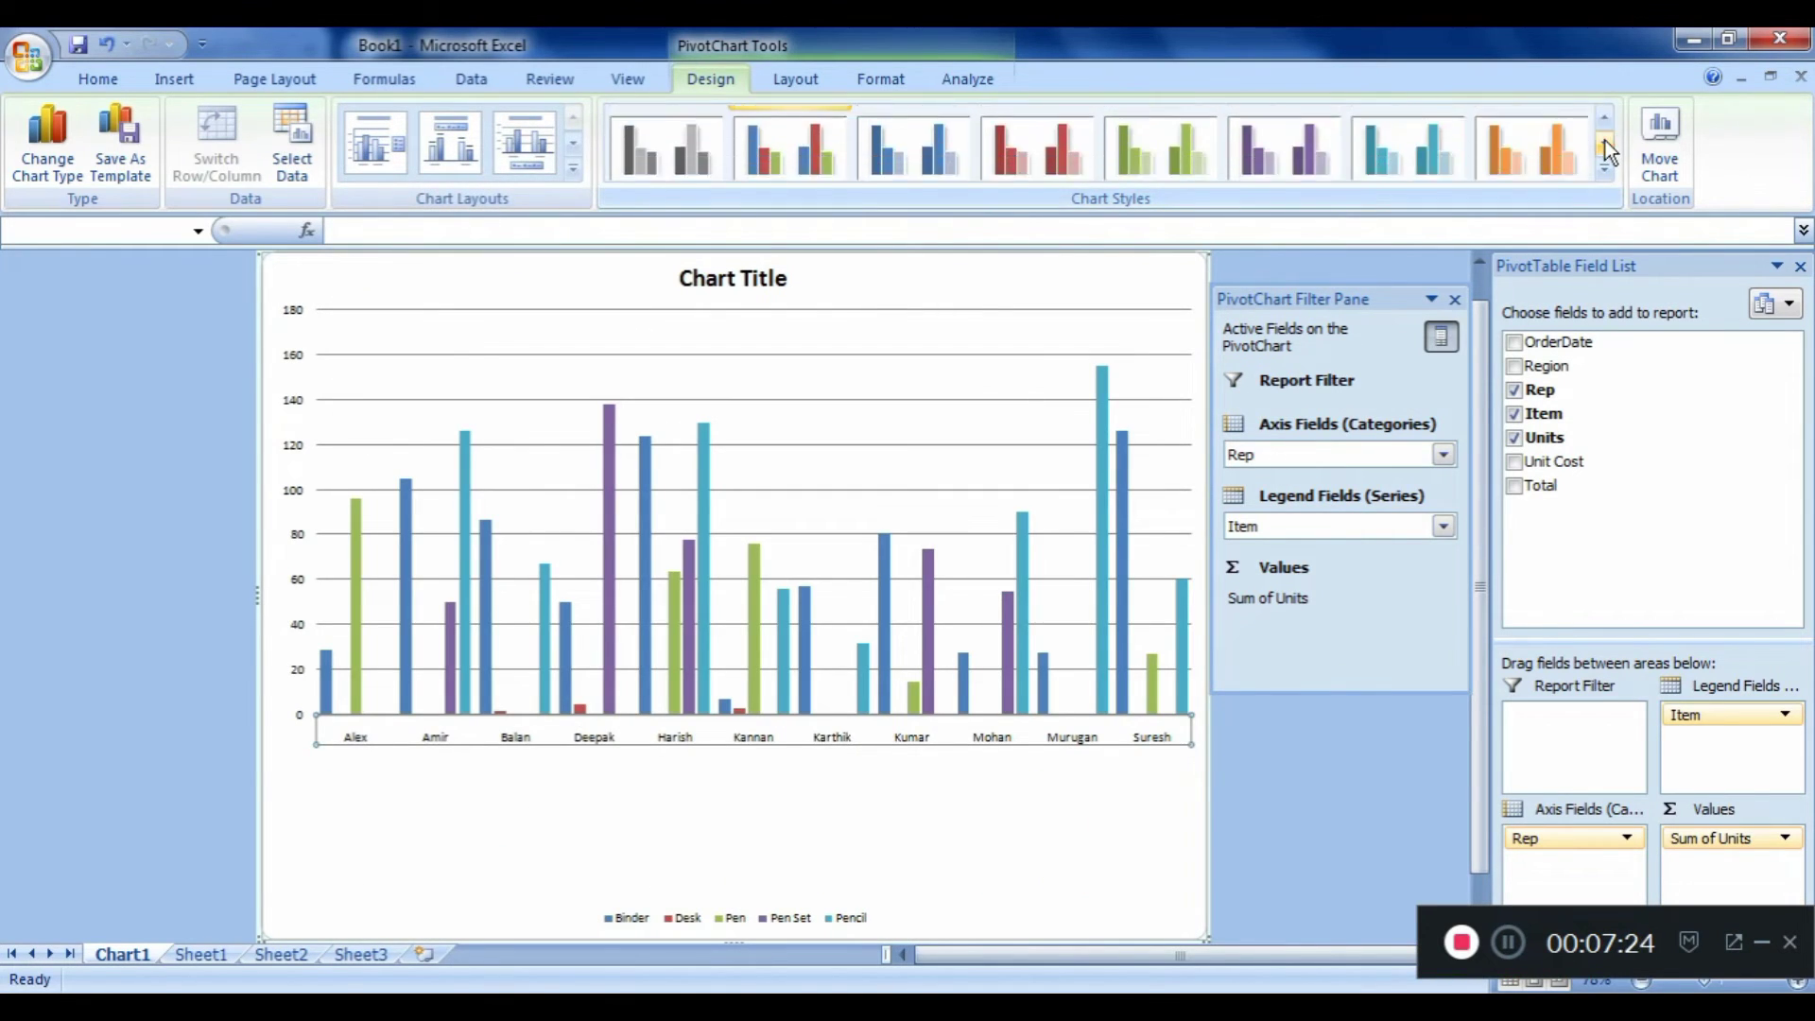
Try the blue, red, and black-background blue and orange chart styles on the column PivotChart.
left_click(926, 151)
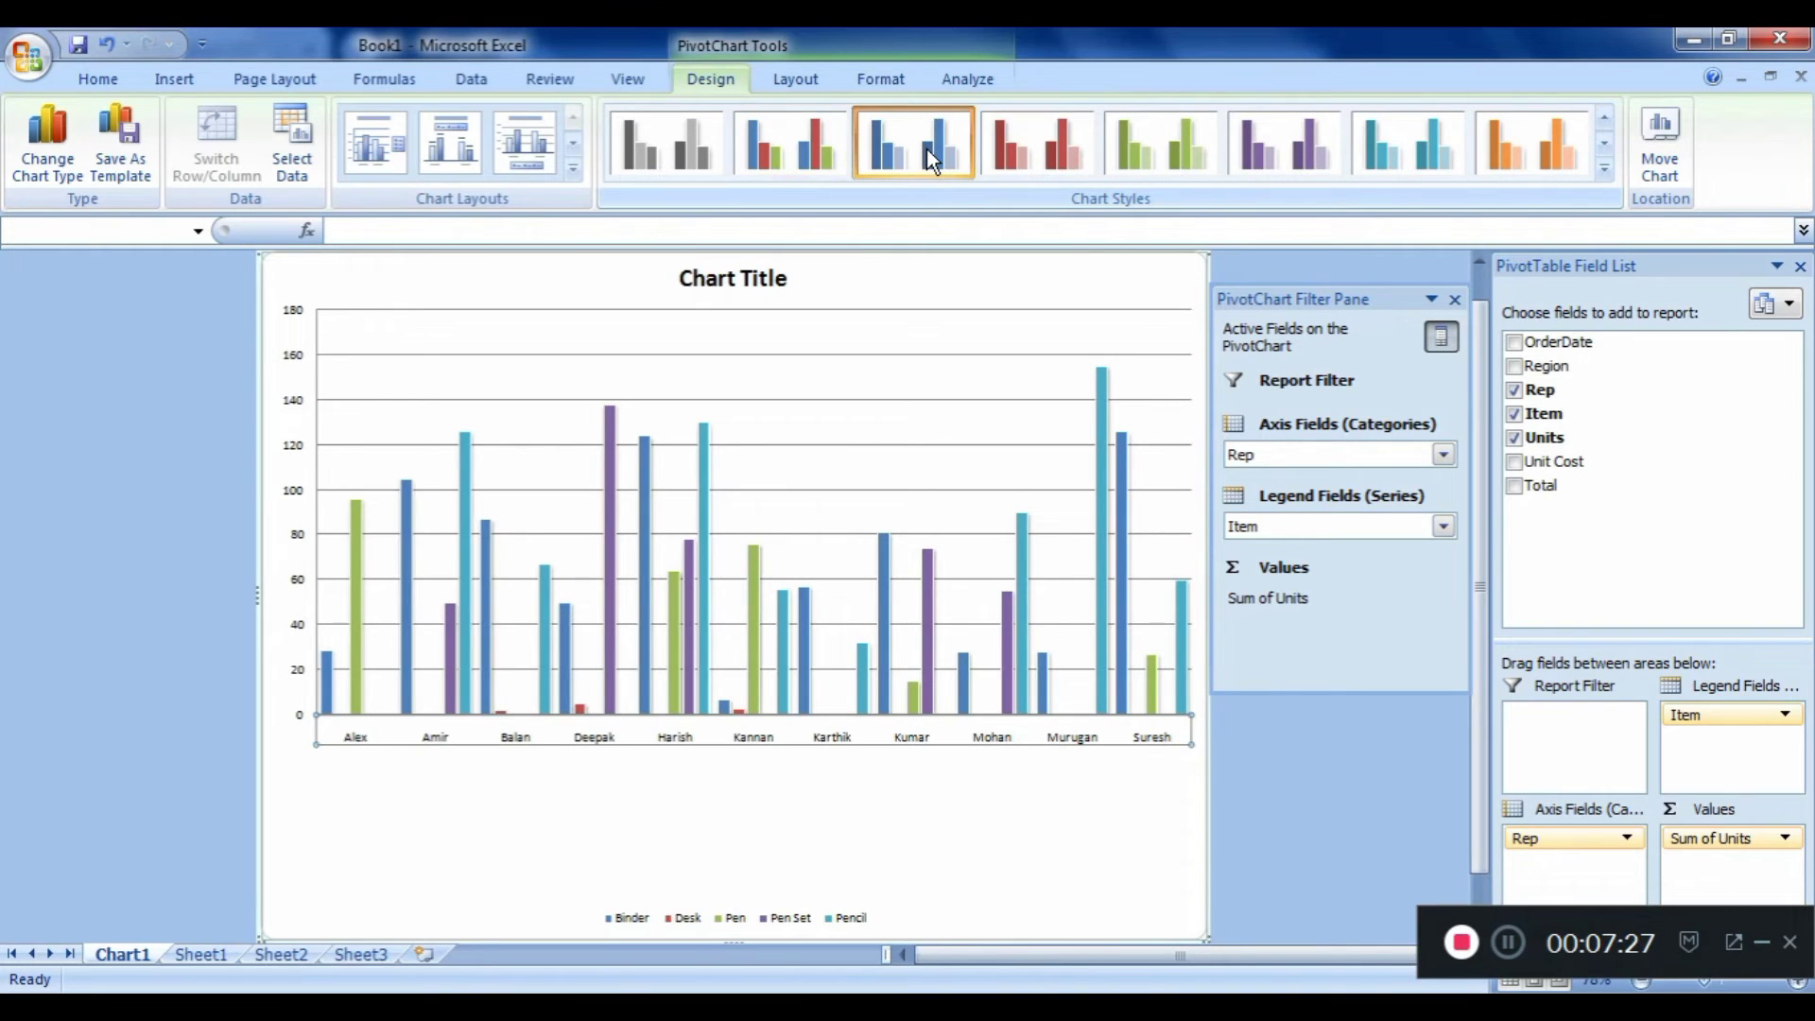
left_click(1043, 152)
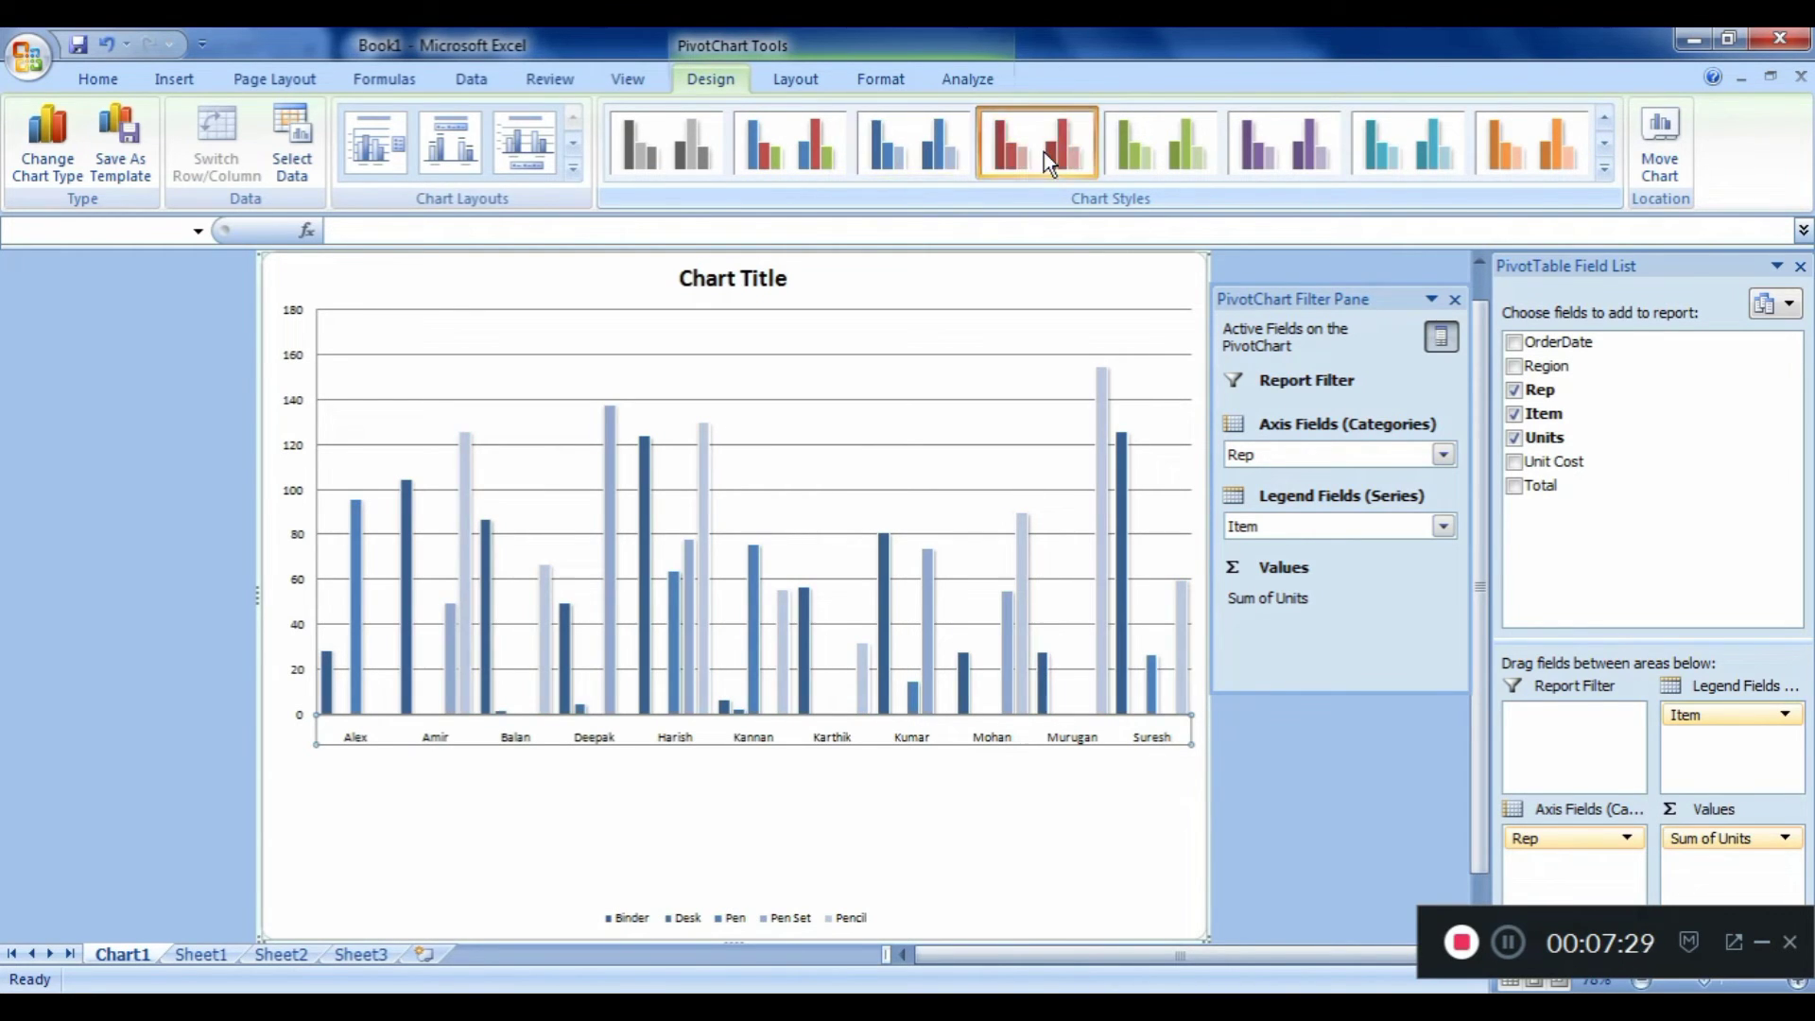
left_click(1606, 170)
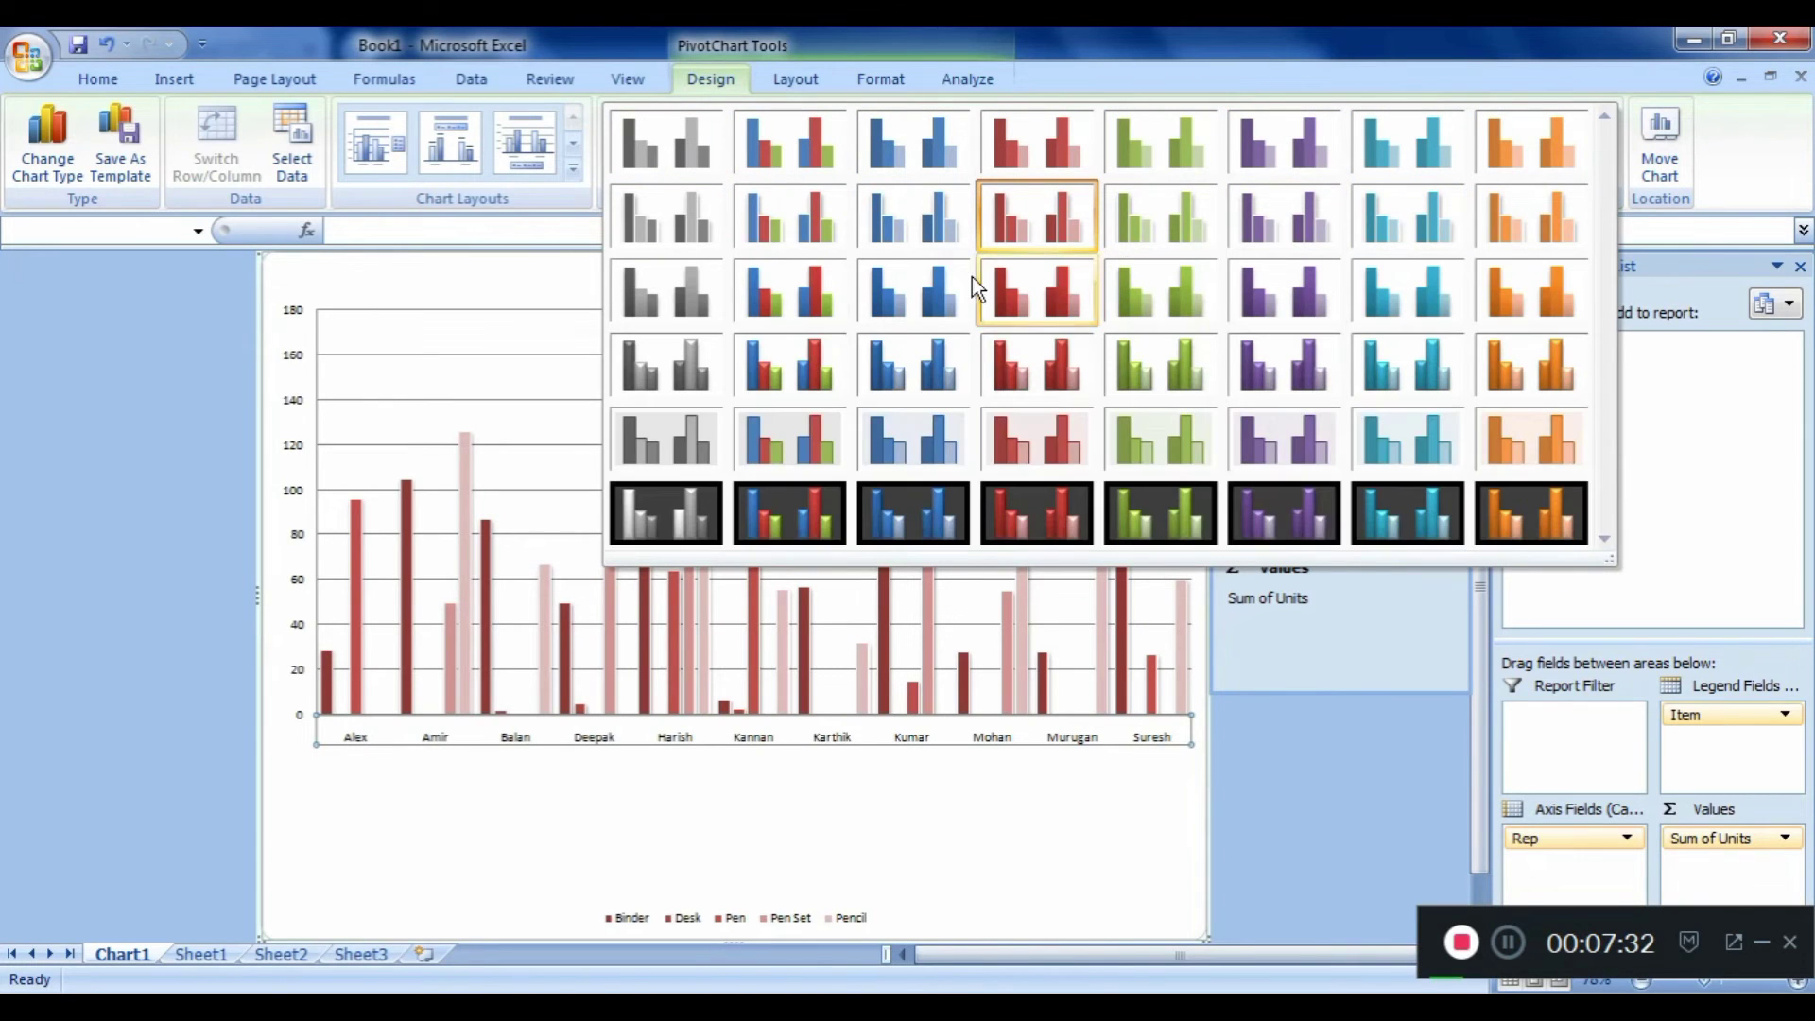
left_click(892, 501)
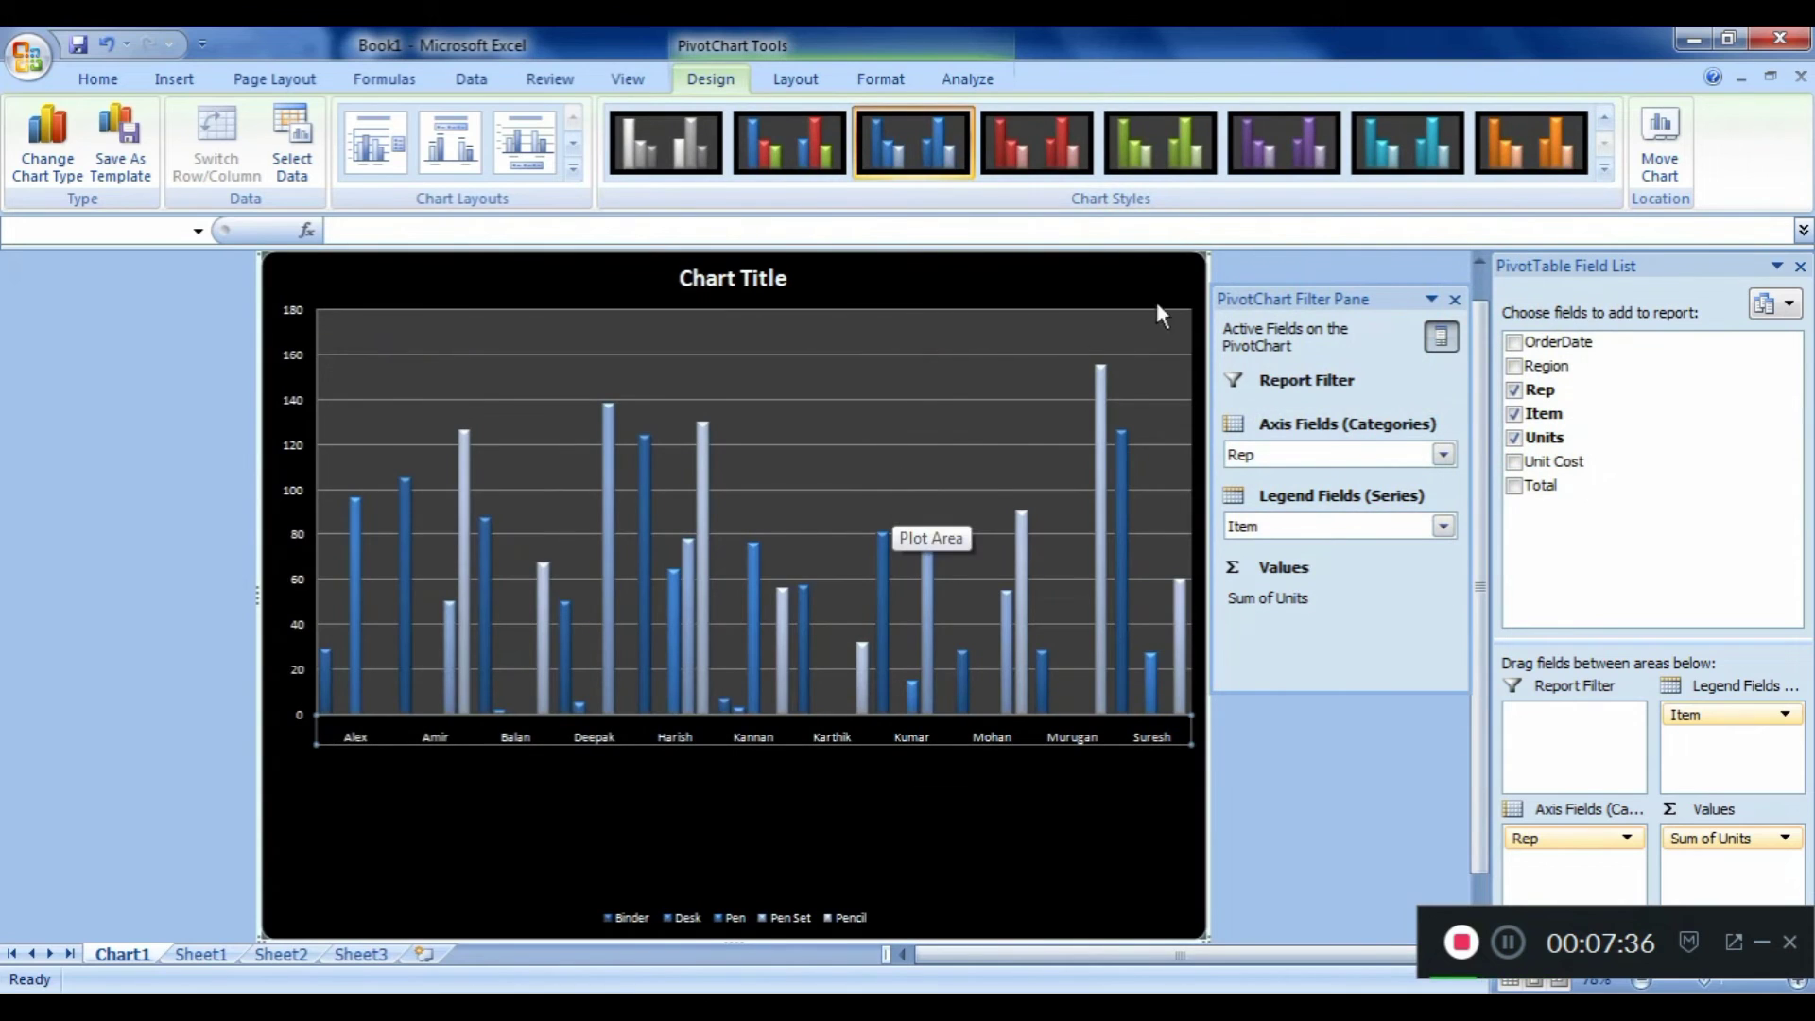
left_click(1577, 156)
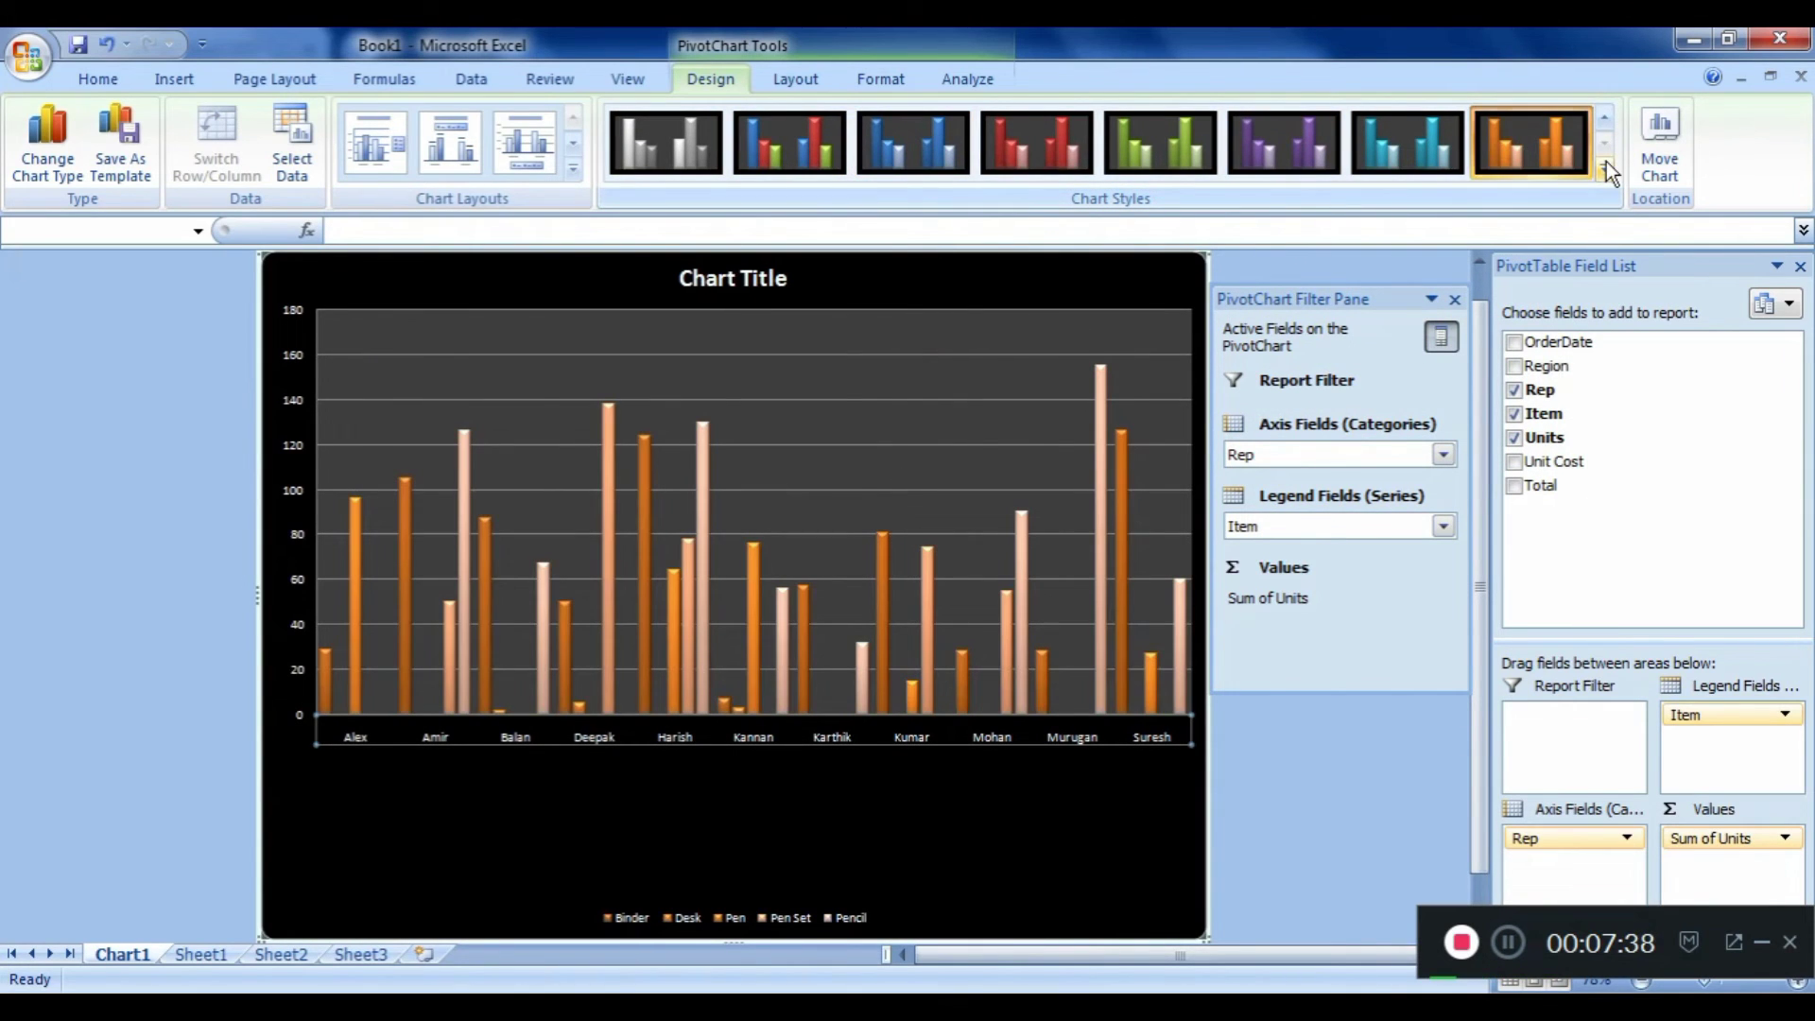
left_click(1605, 167)
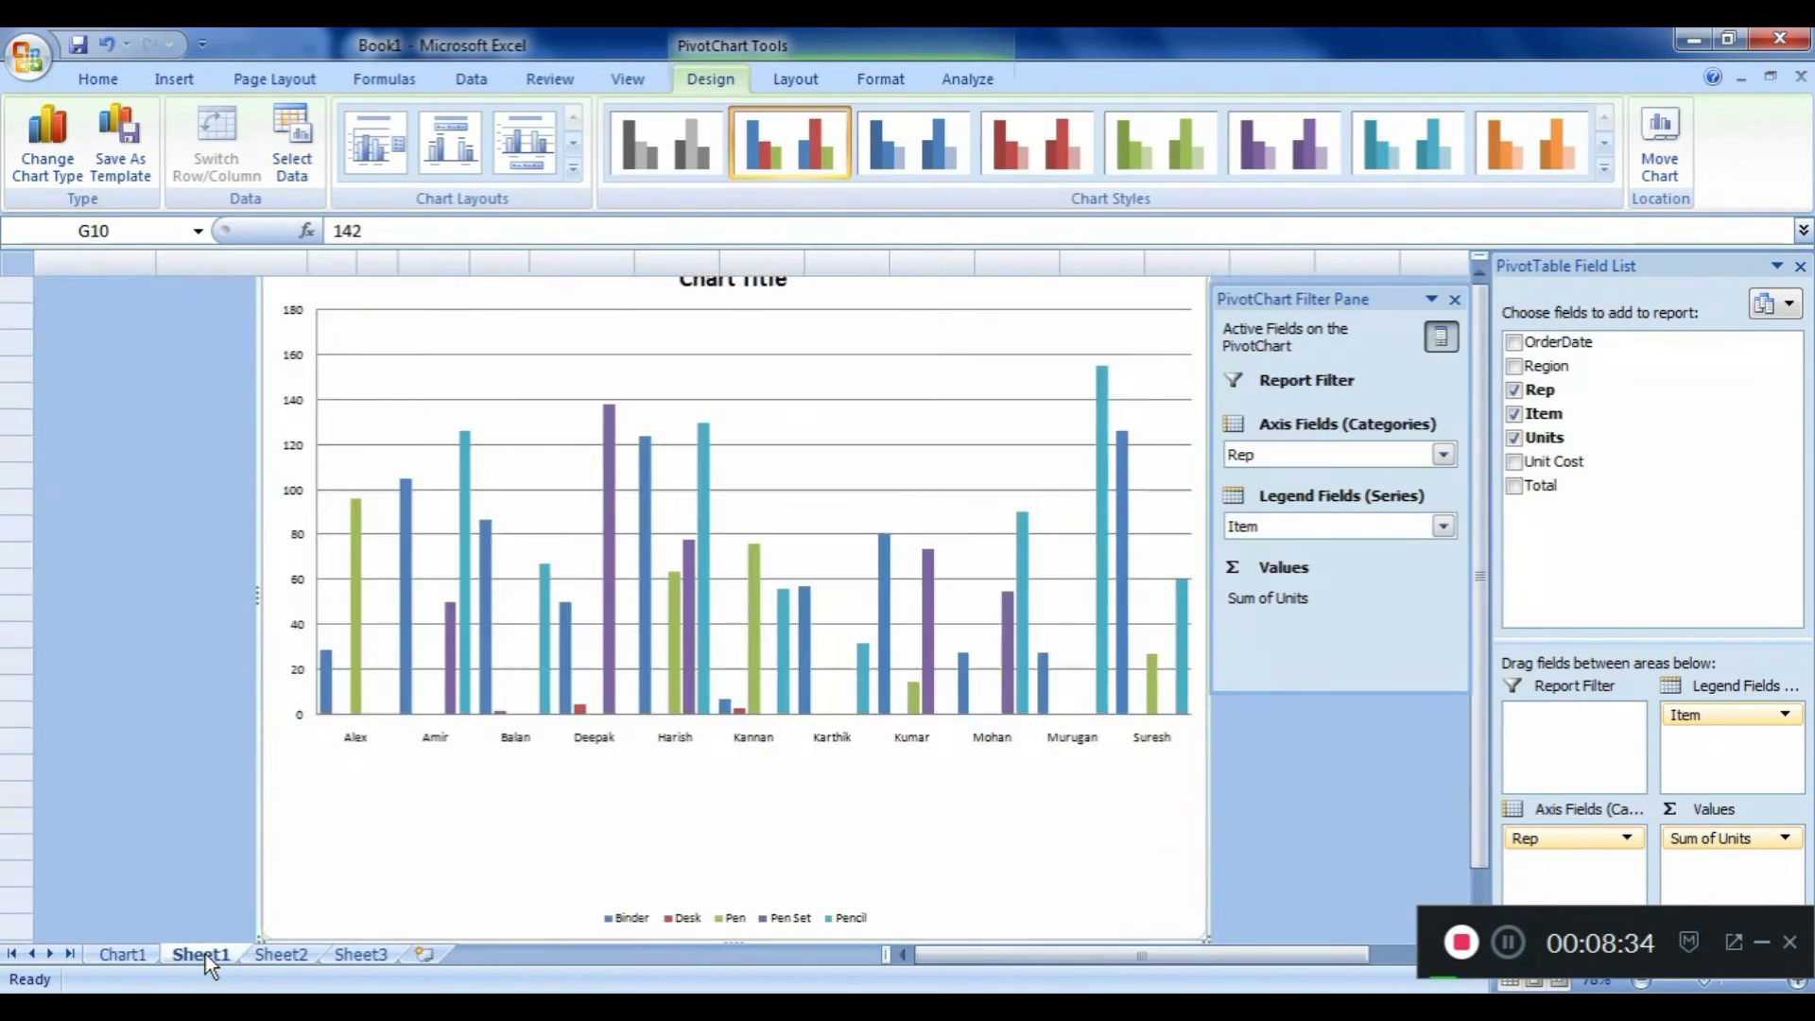
Insert a 2-D line PivotChart from the PivotTable on Sheet1, and apply the multicolour chart style to its lines.
left_click(200, 954)
left_click(440, 395)
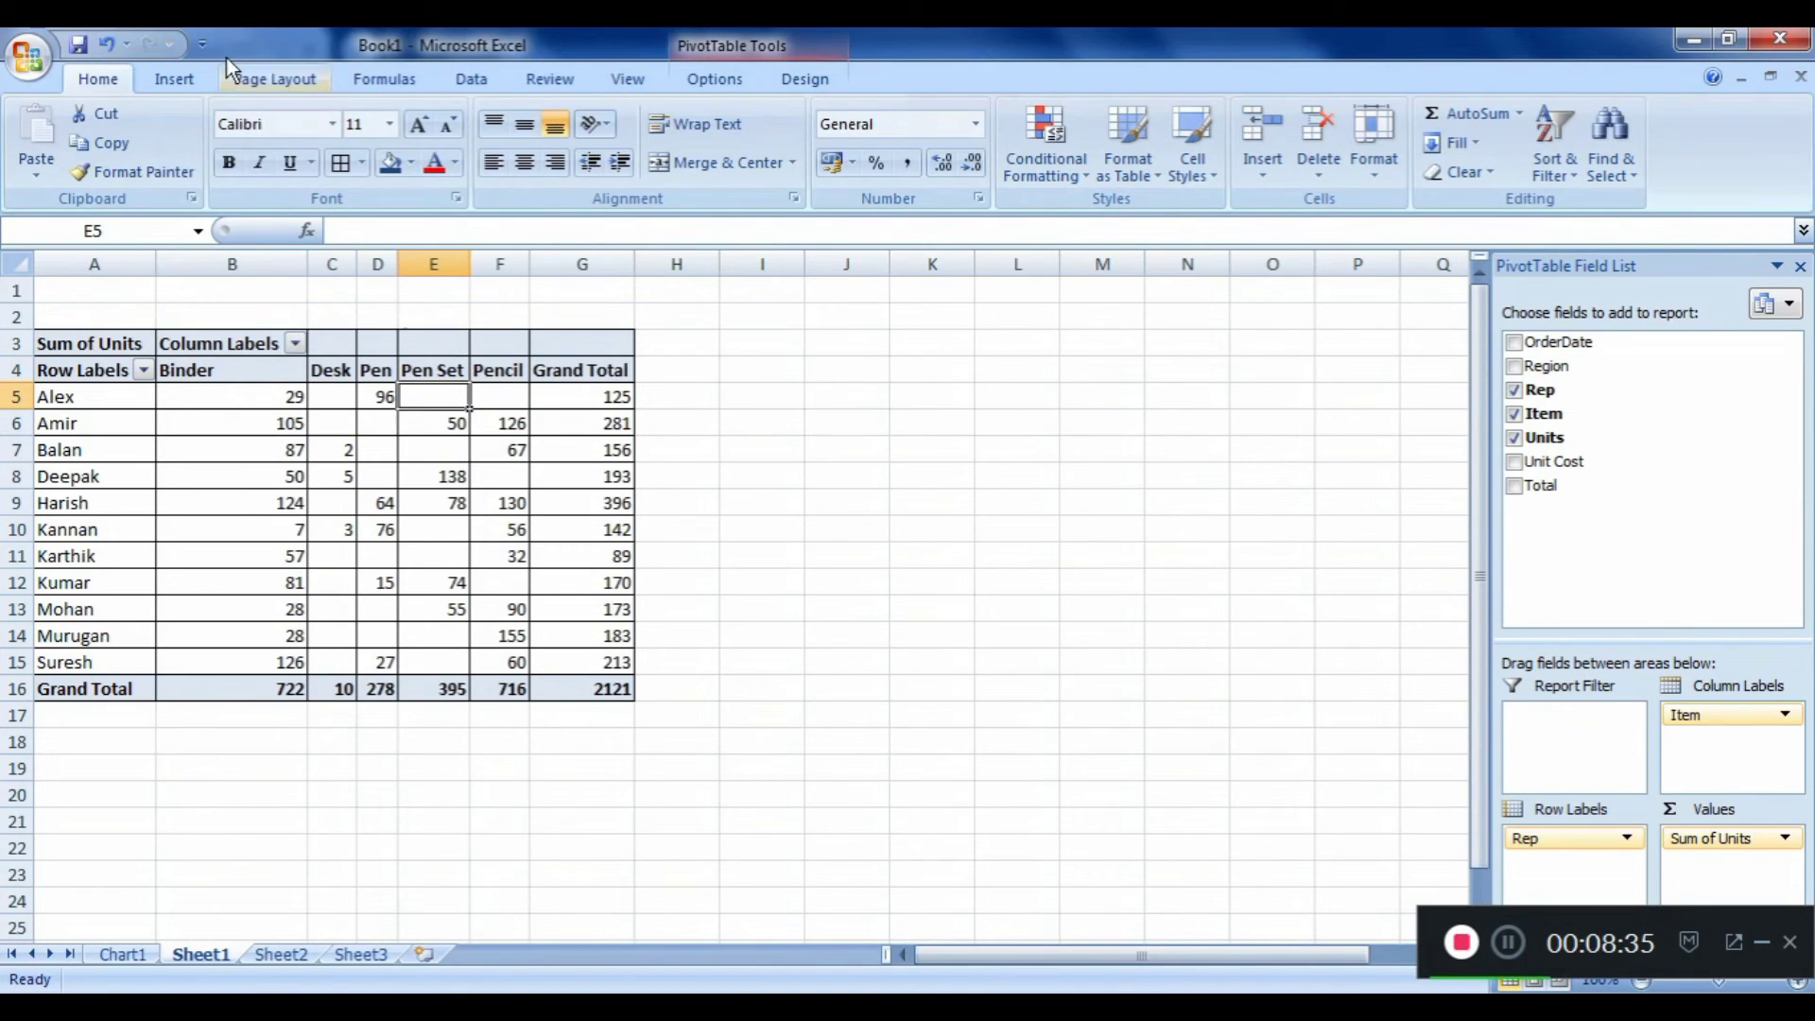
left_click(172, 79)
left_click(486, 140)
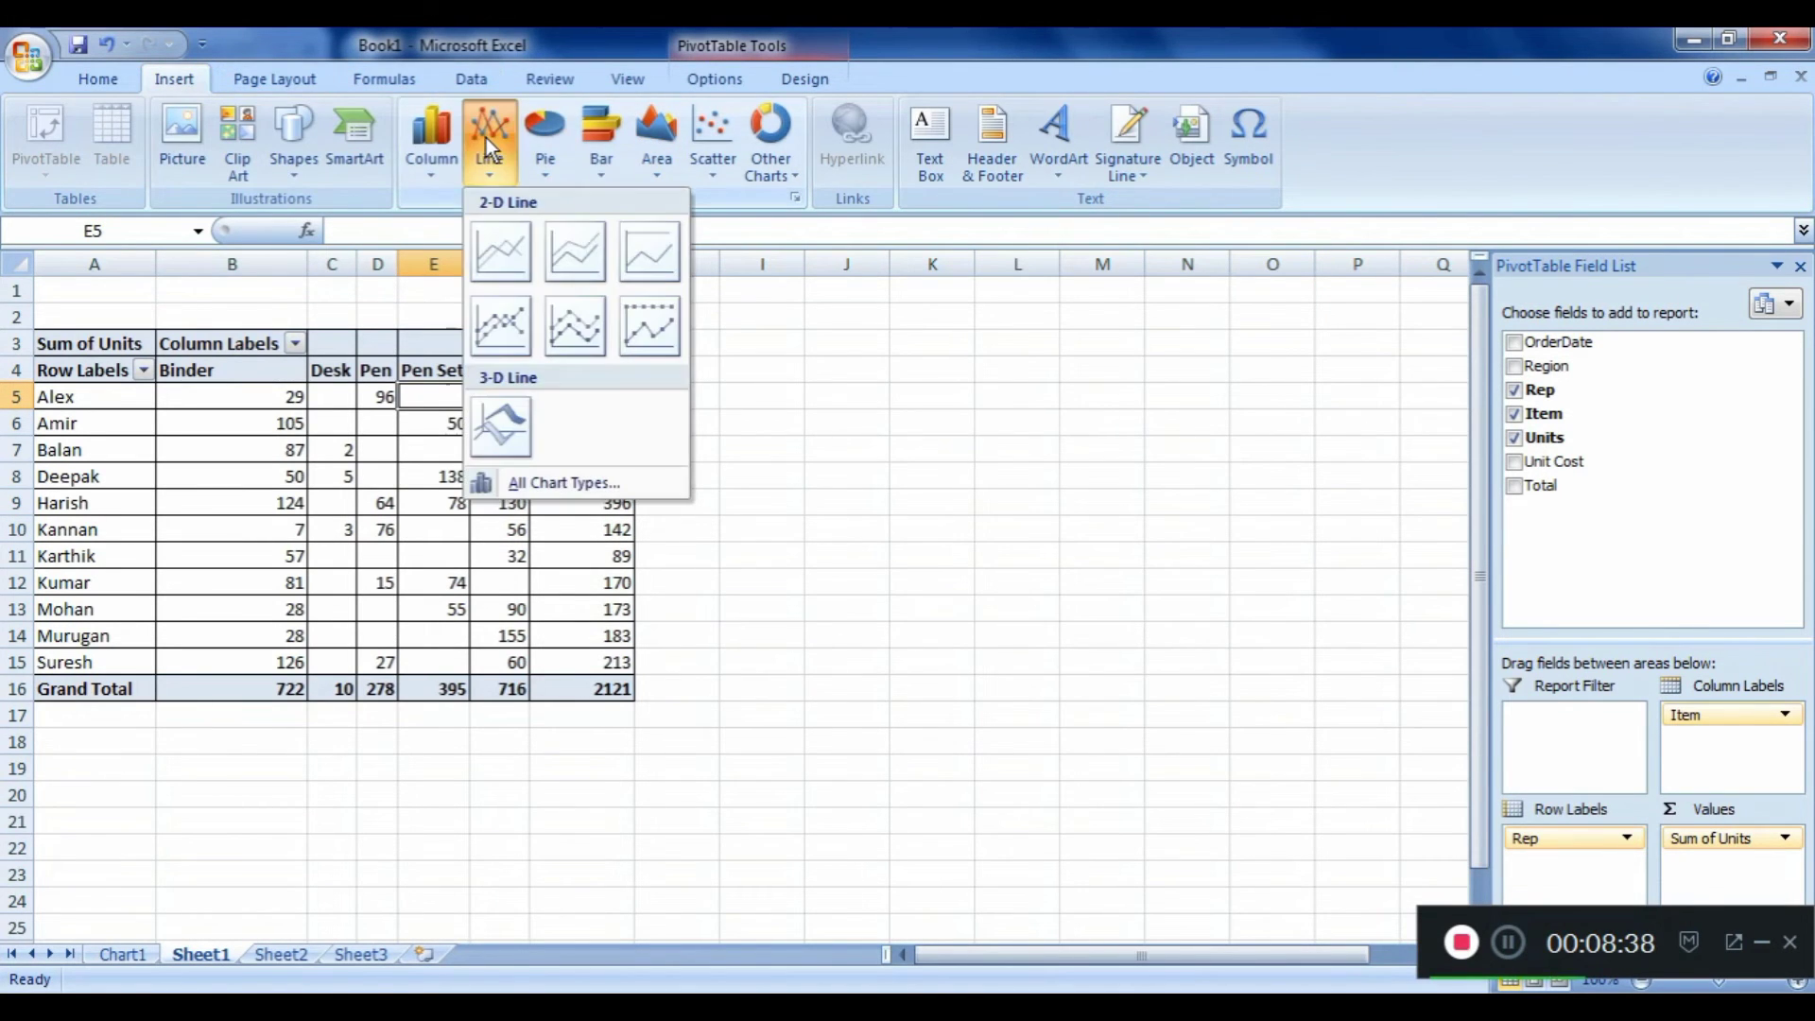
left_click(501, 251)
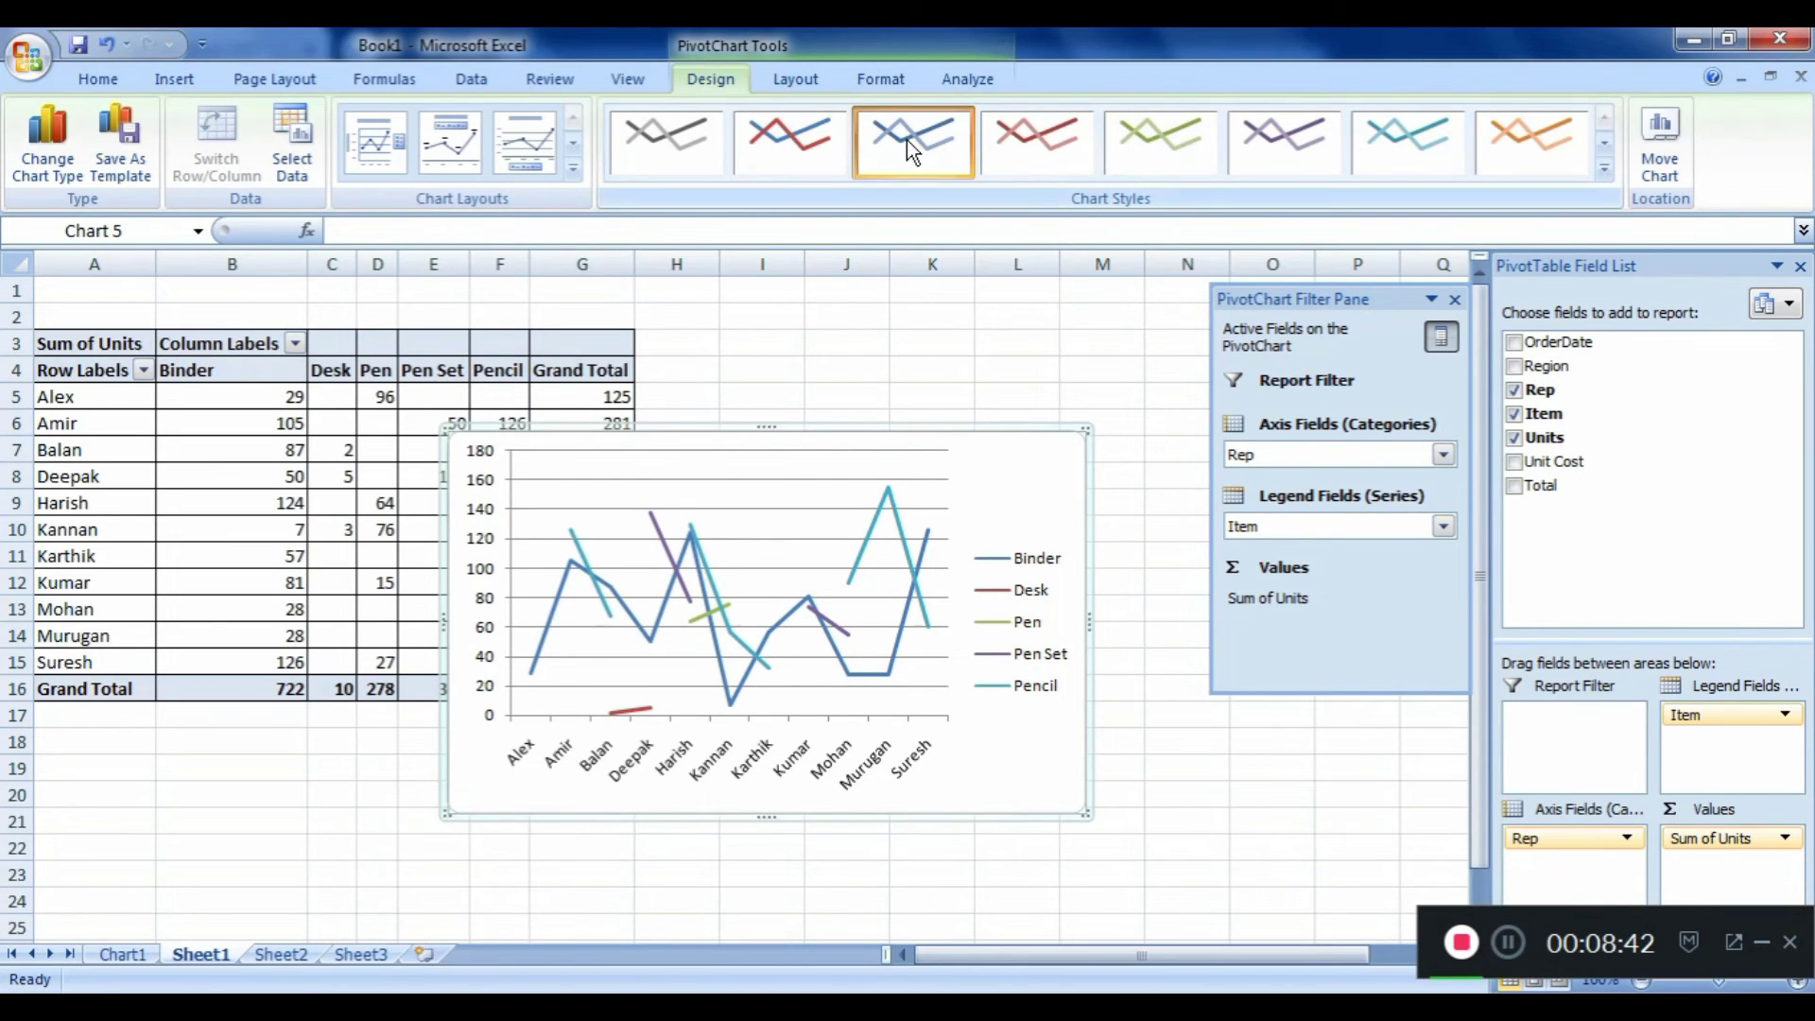
left_click(905, 140)
left_click(794, 150)
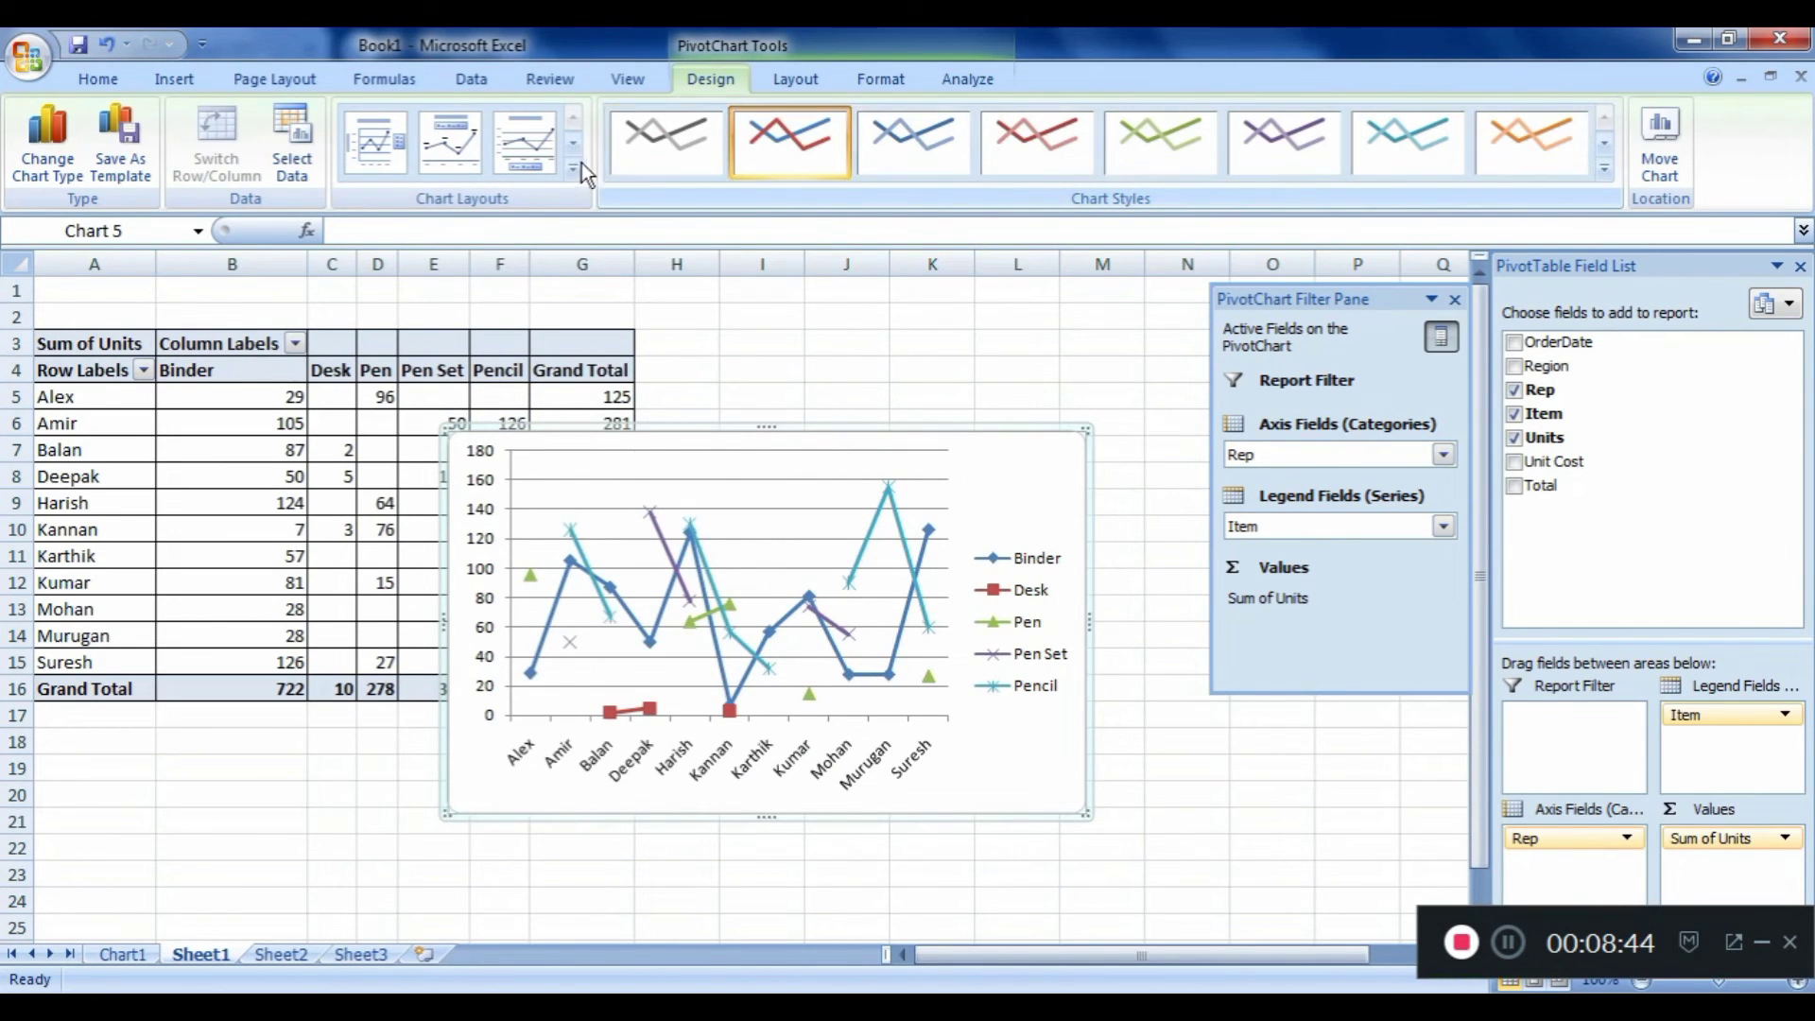
Change the line PivotChart on Sheet1 to a basic 2-D pie chart.
left_click(172, 76)
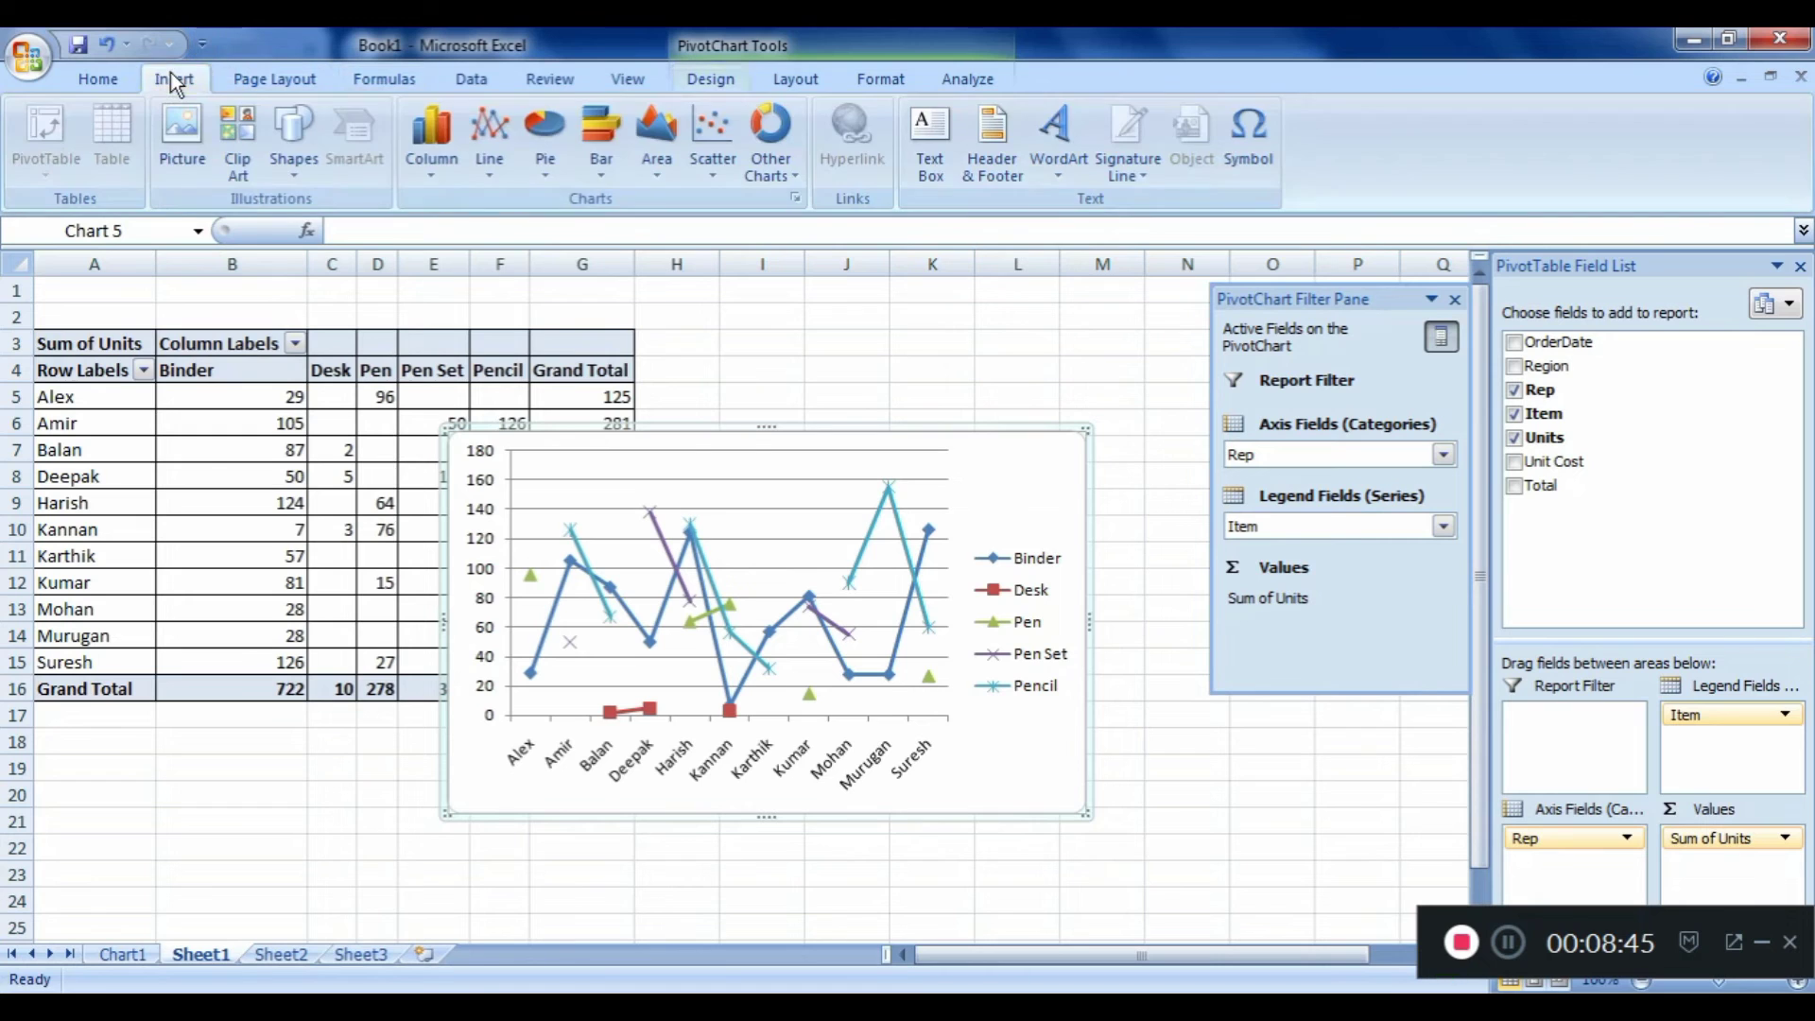
left_click(535, 128)
left_click(548, 261)
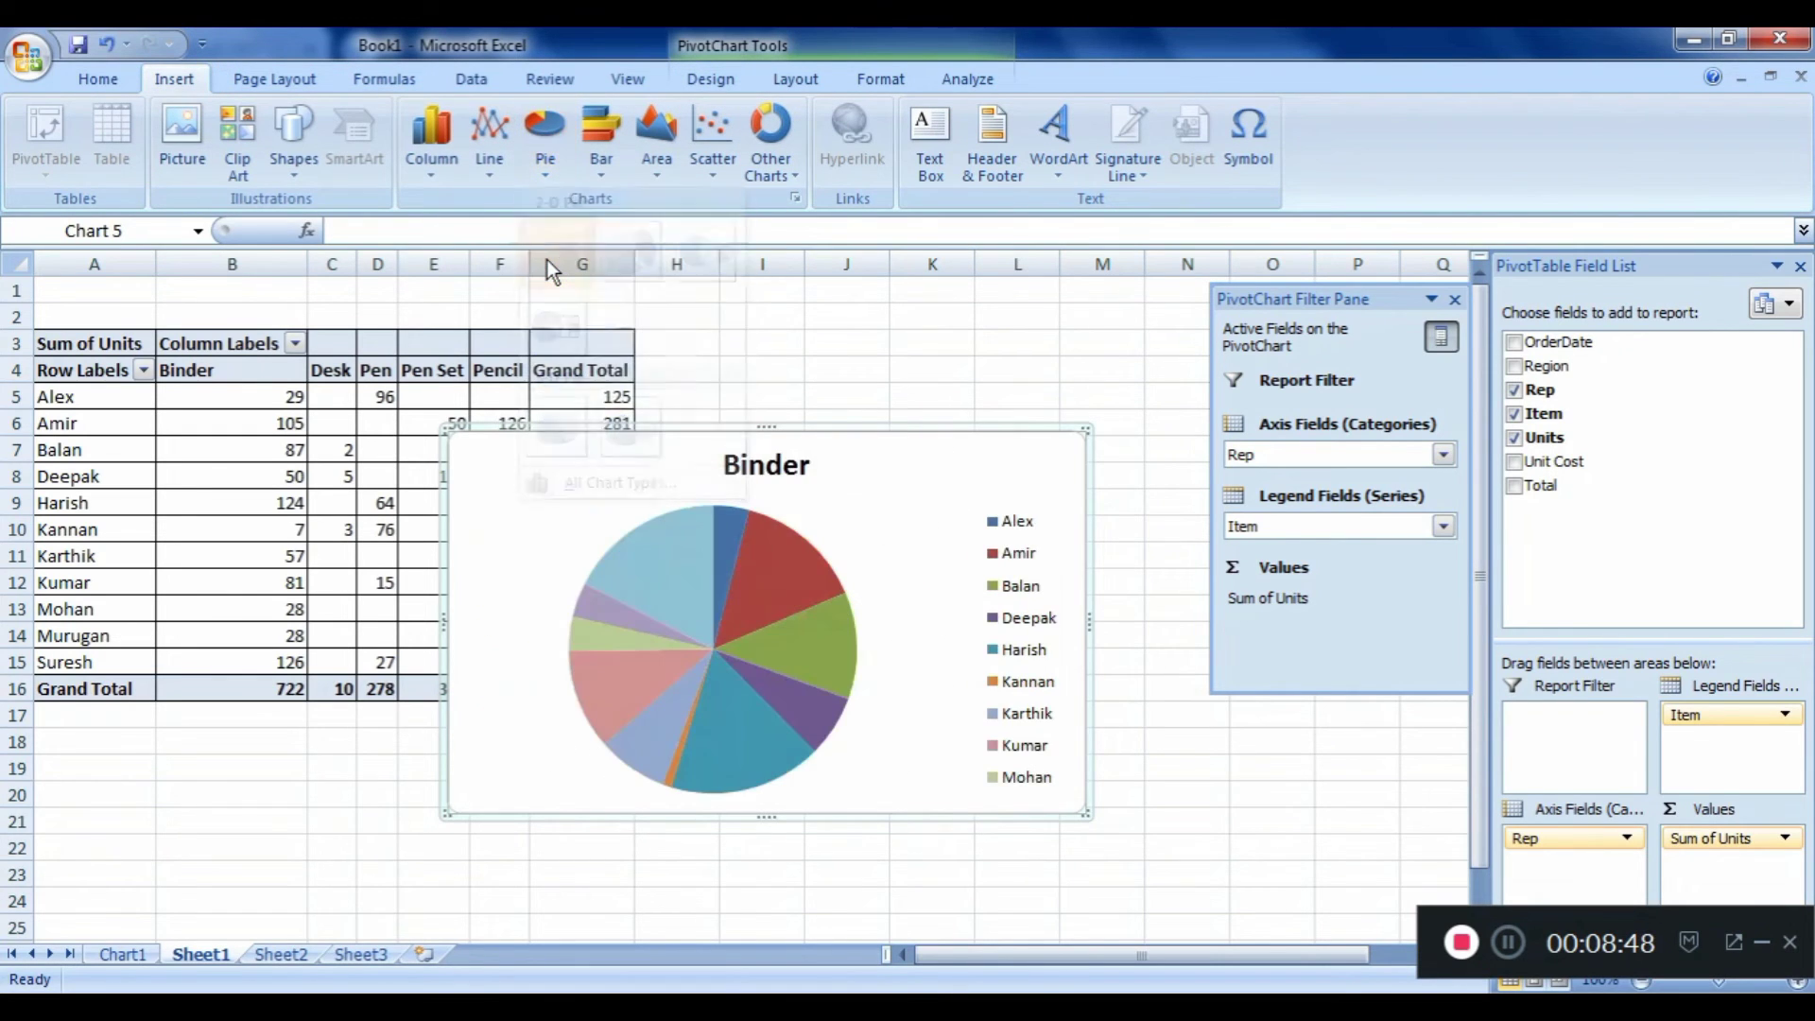
Try the exploded pie and 2-D clustered bar types on the Sheet1 chart, and return it to the basic 2-D pie.
left_click(531, 138)
left_click(633, 252)
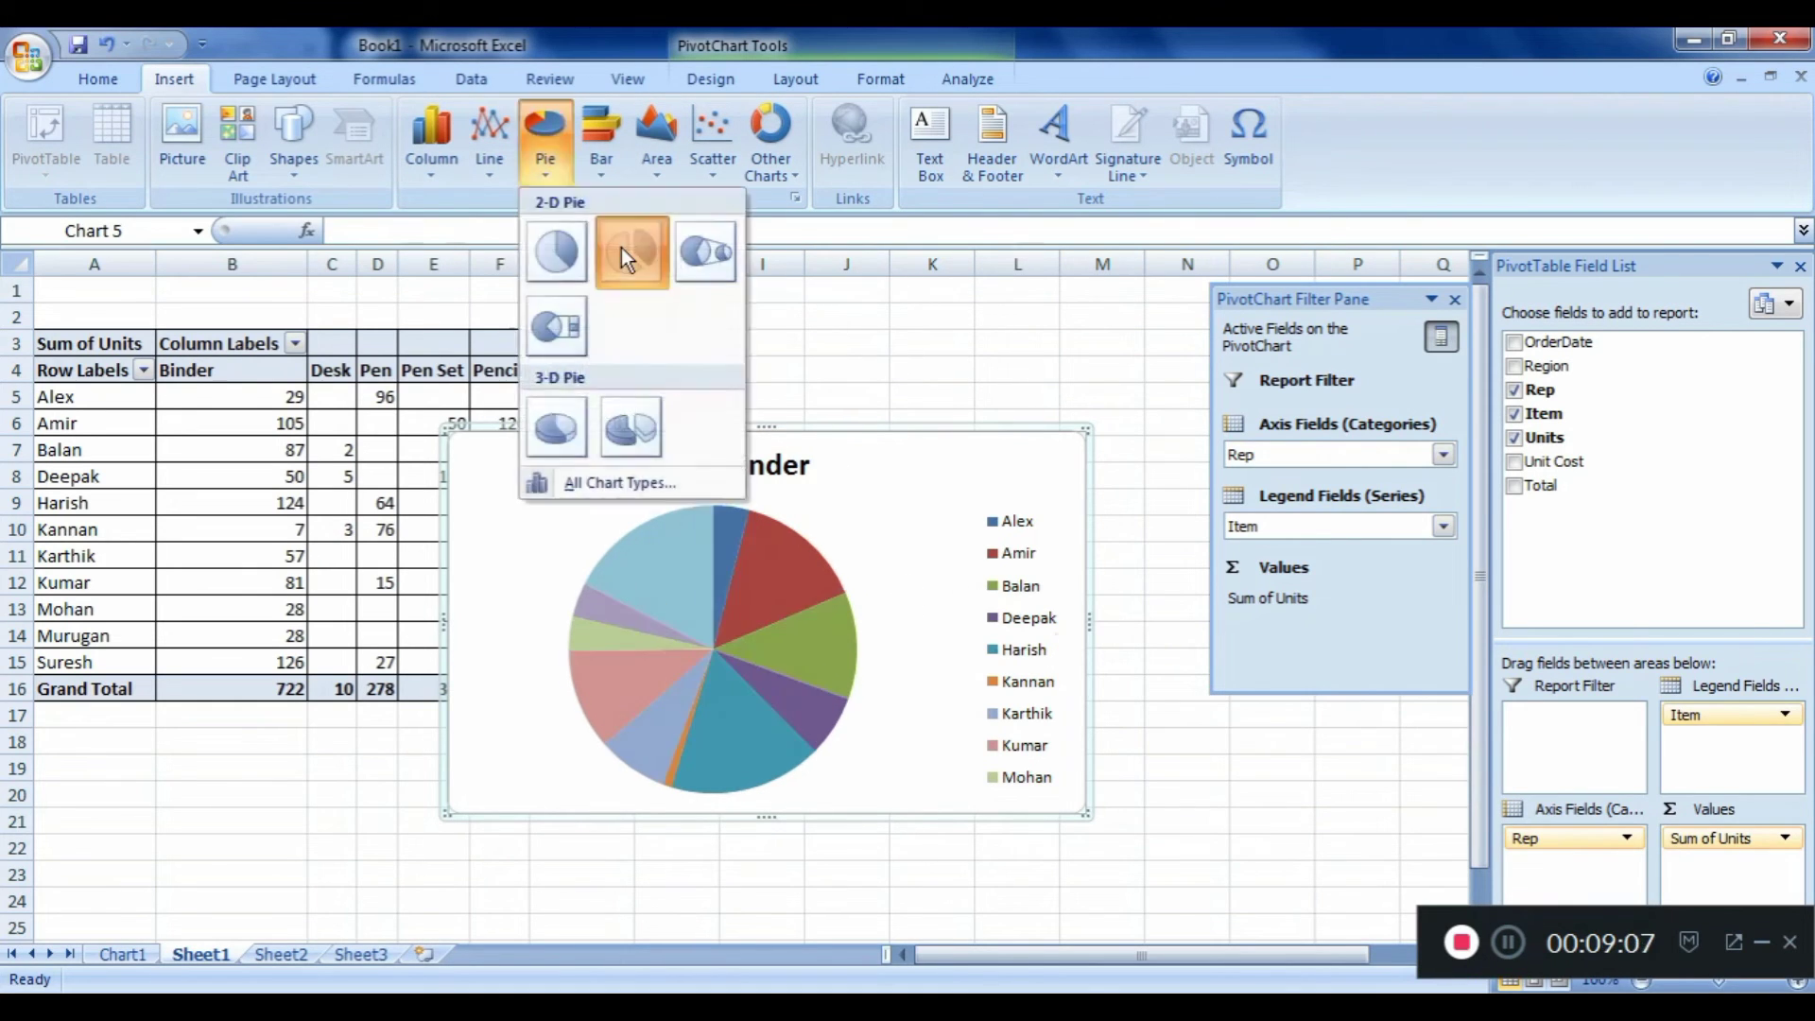
left_click(624, 248)
left_click(604, 156)
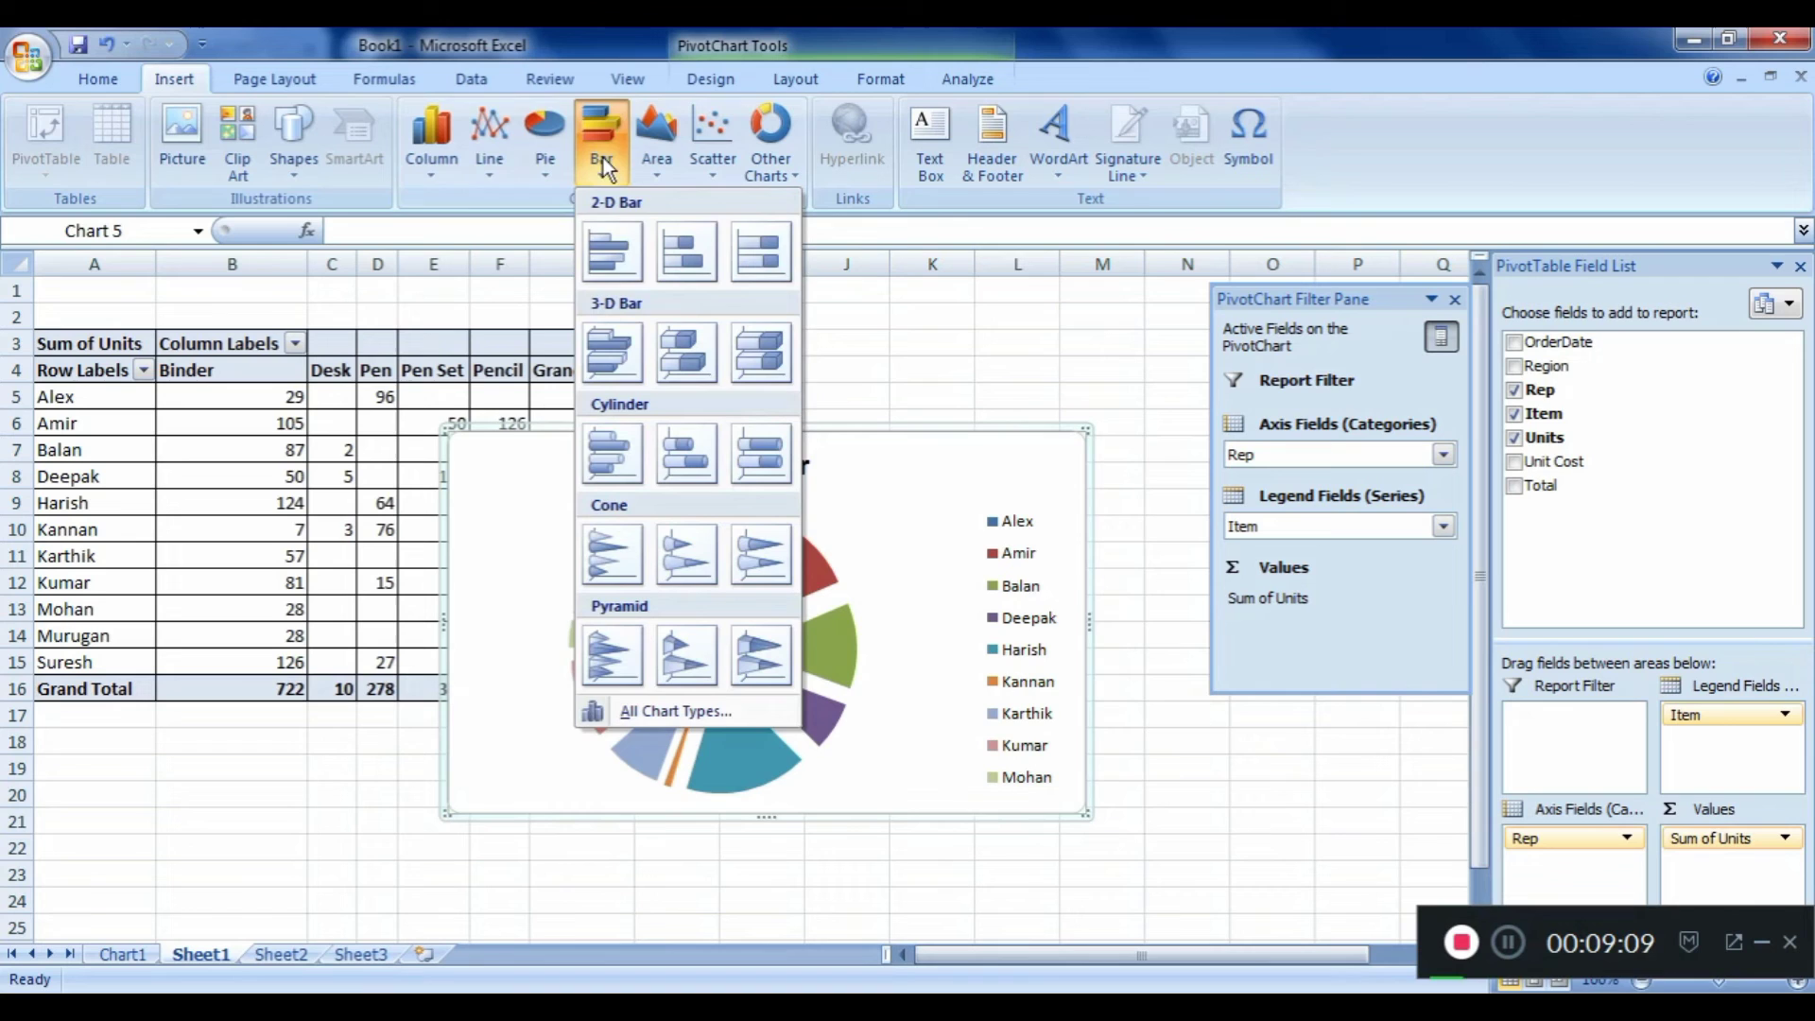
left_click(610, 255)
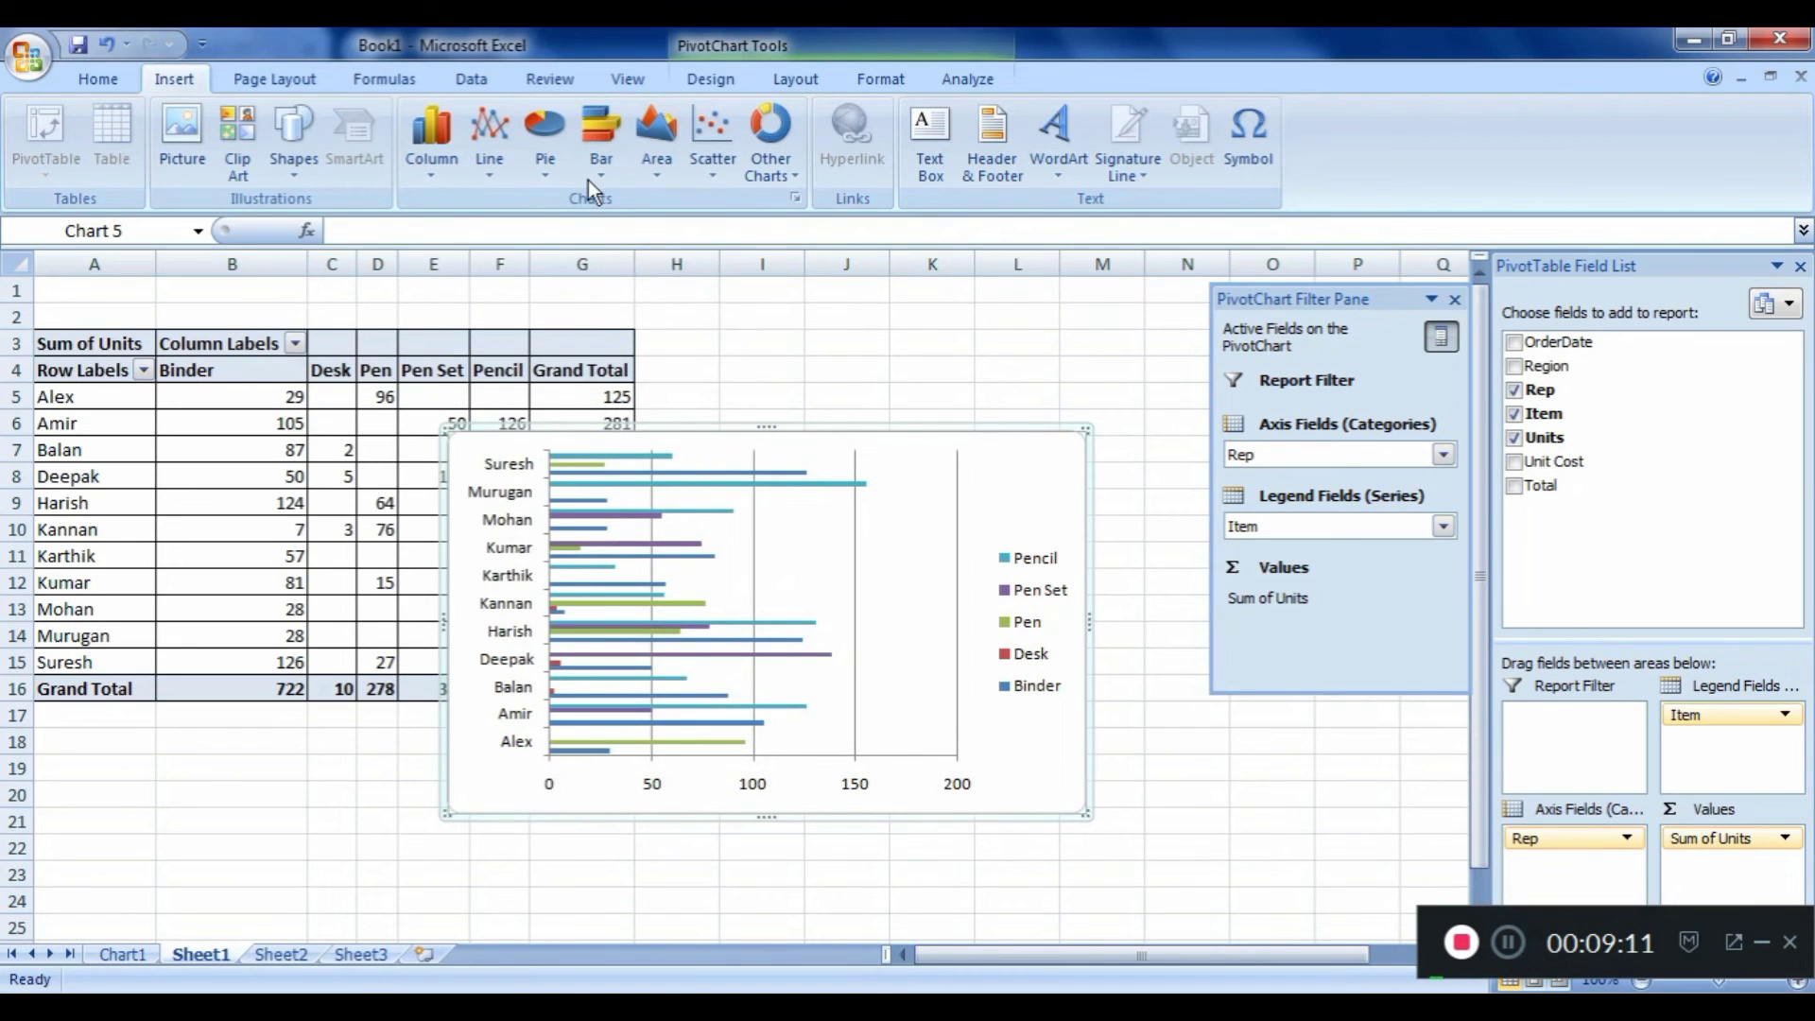
left_click(547, 146)
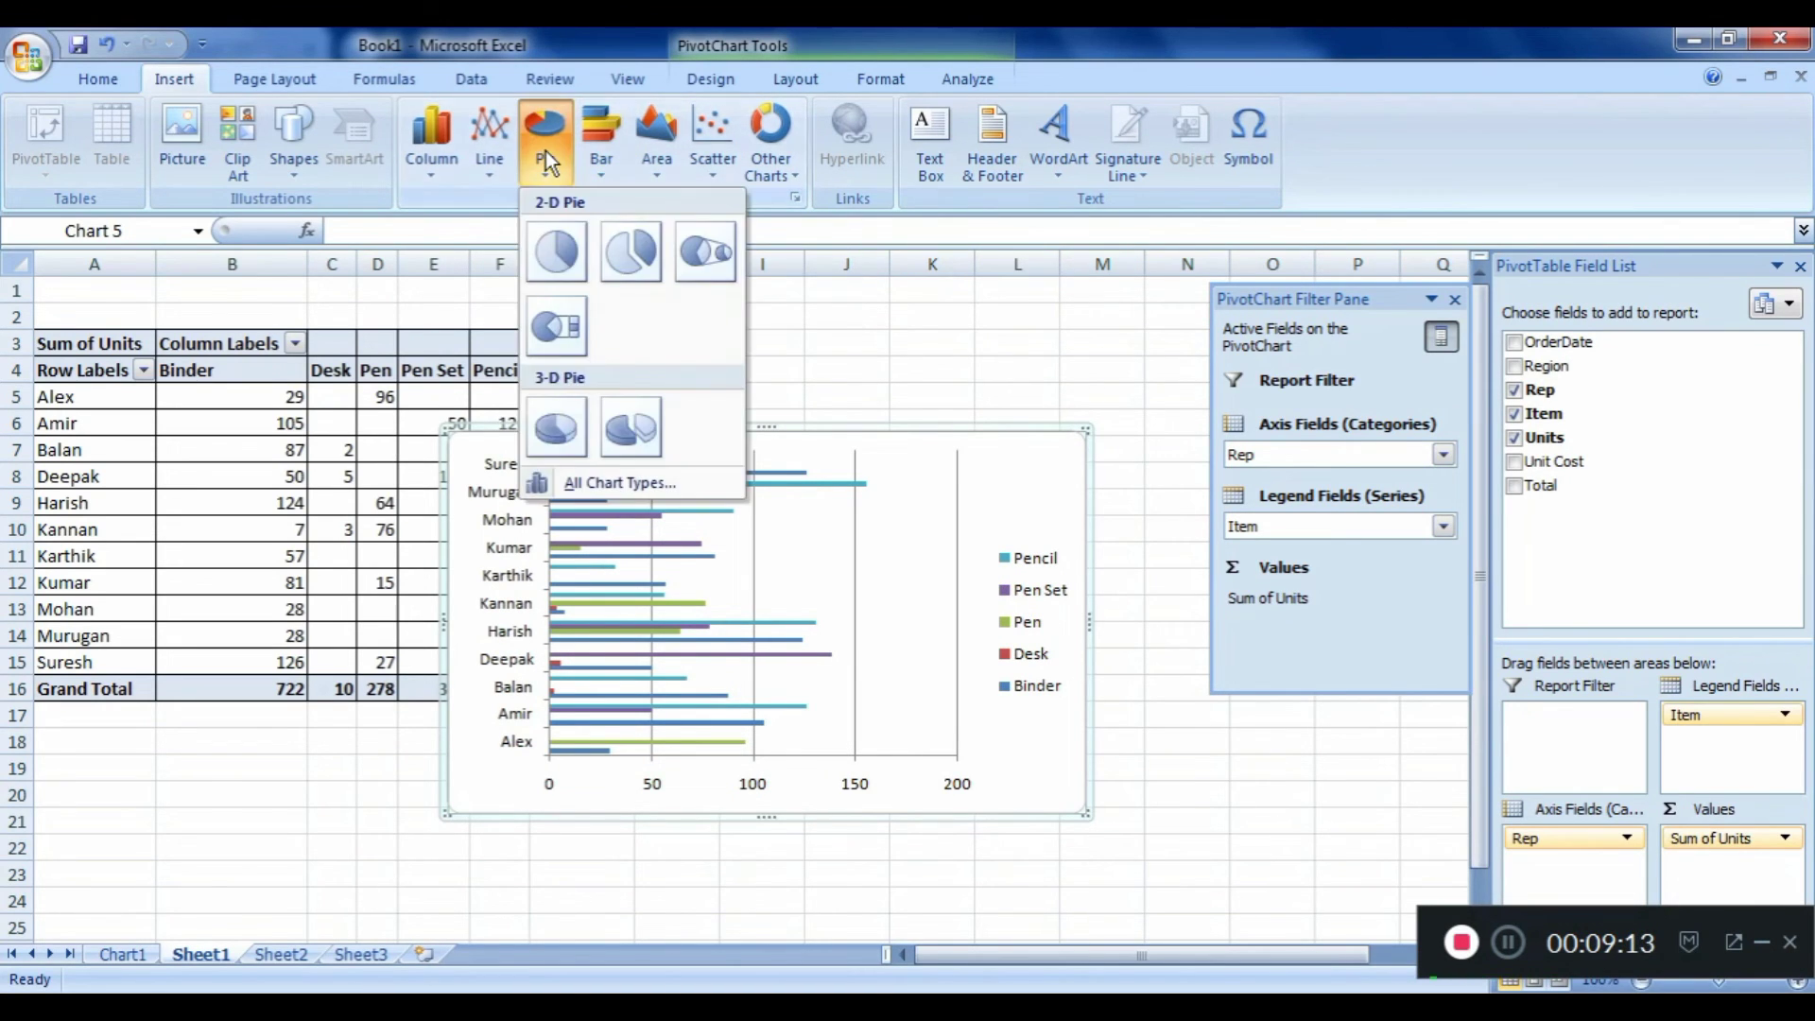
left_click(556, 255)
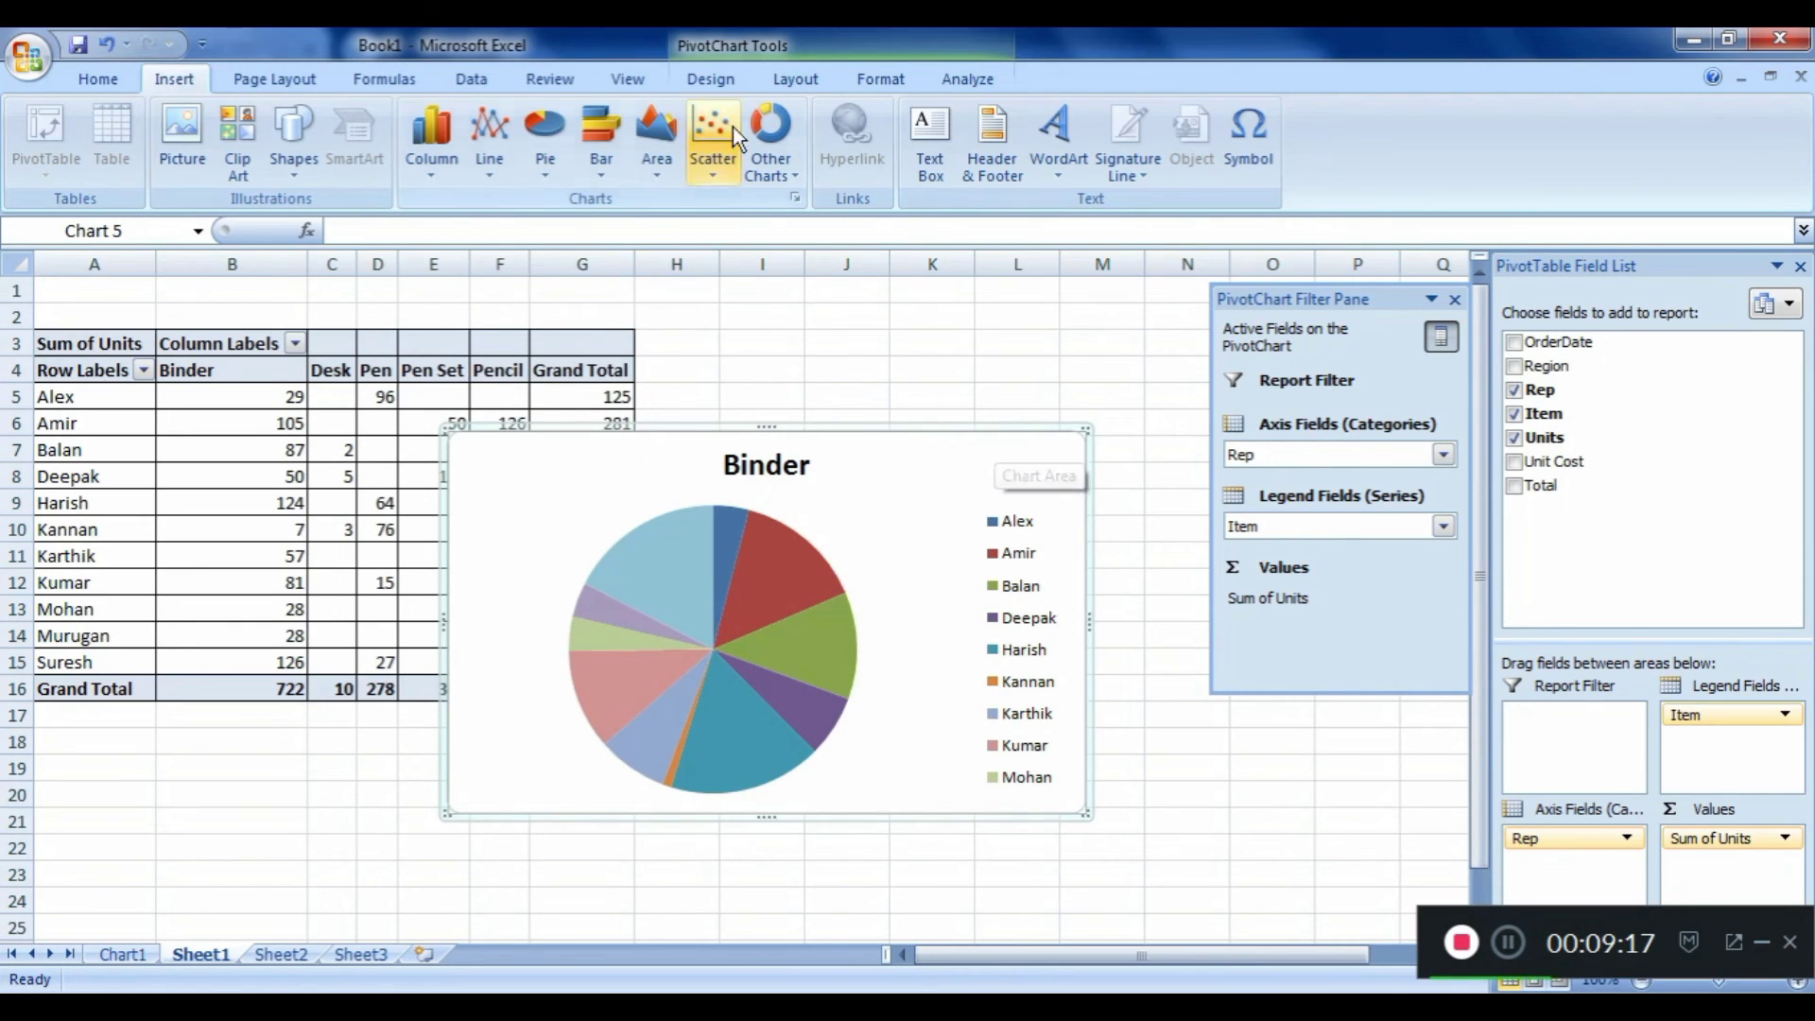
Try Layouts 1 and 2 on the pie chart, and settle on Layout 3 with only the legend below the pie.
left_click(724, 74)
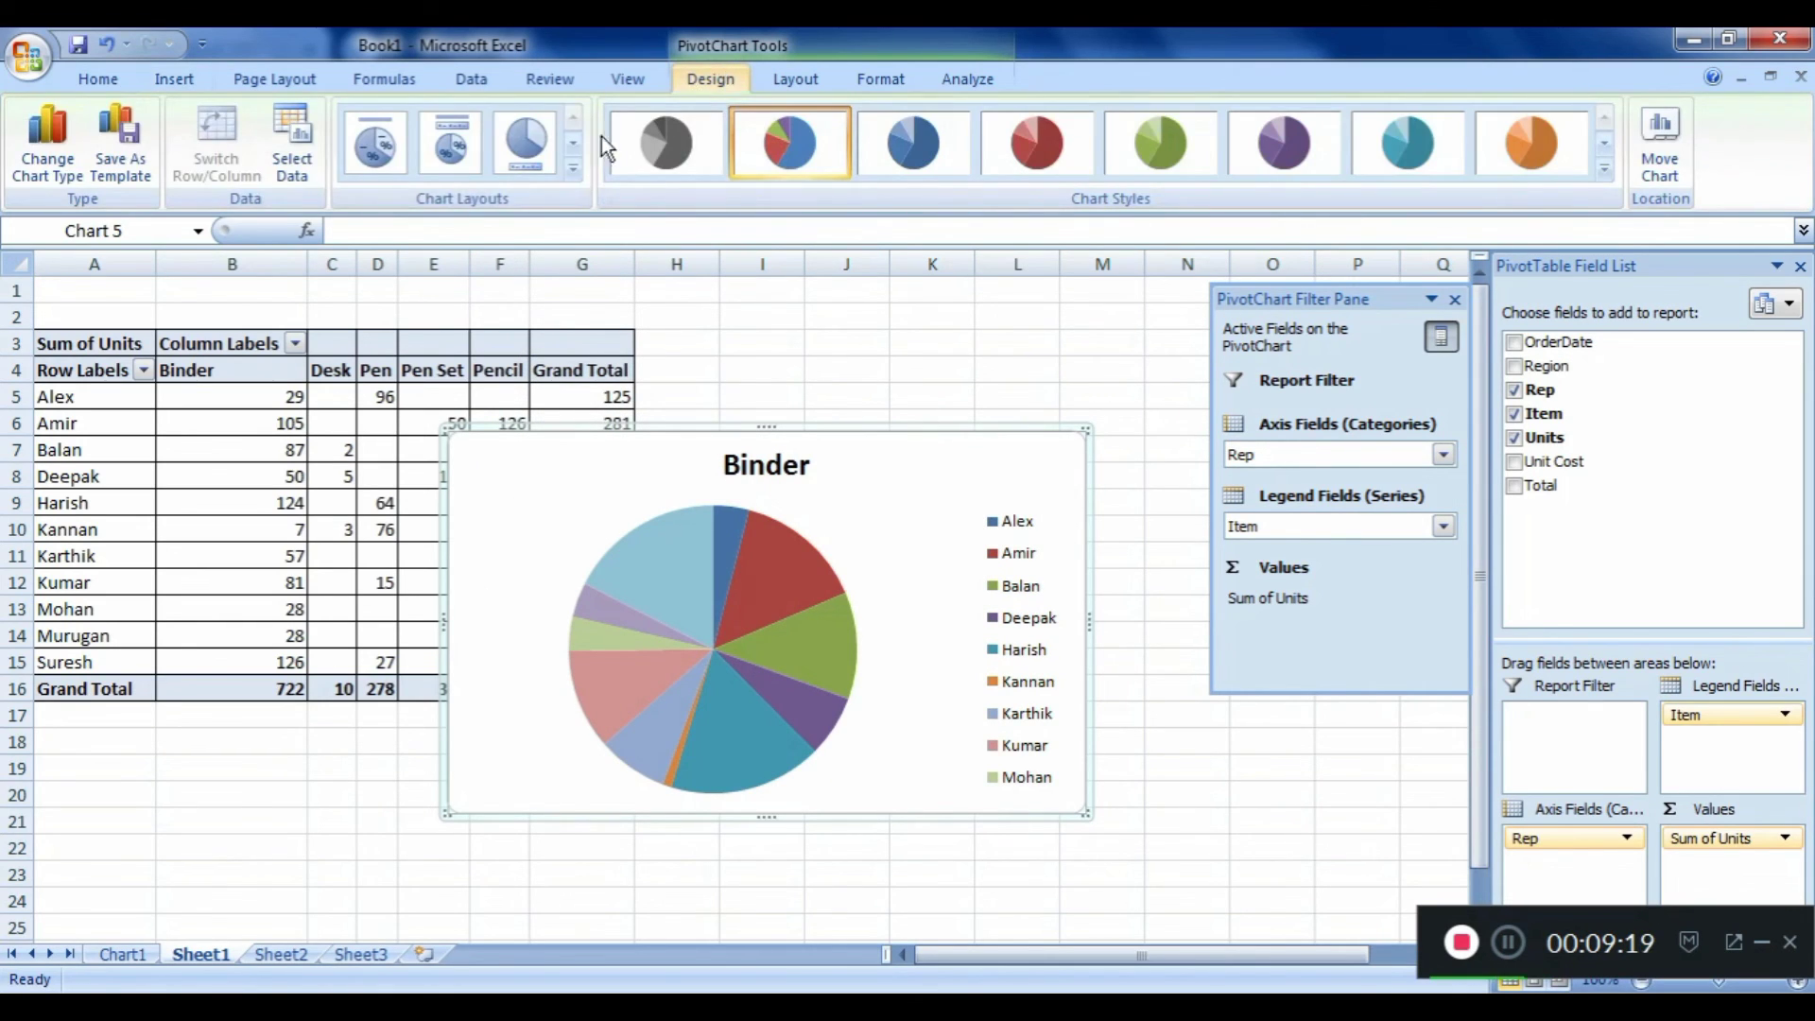
left_click(573, 168)
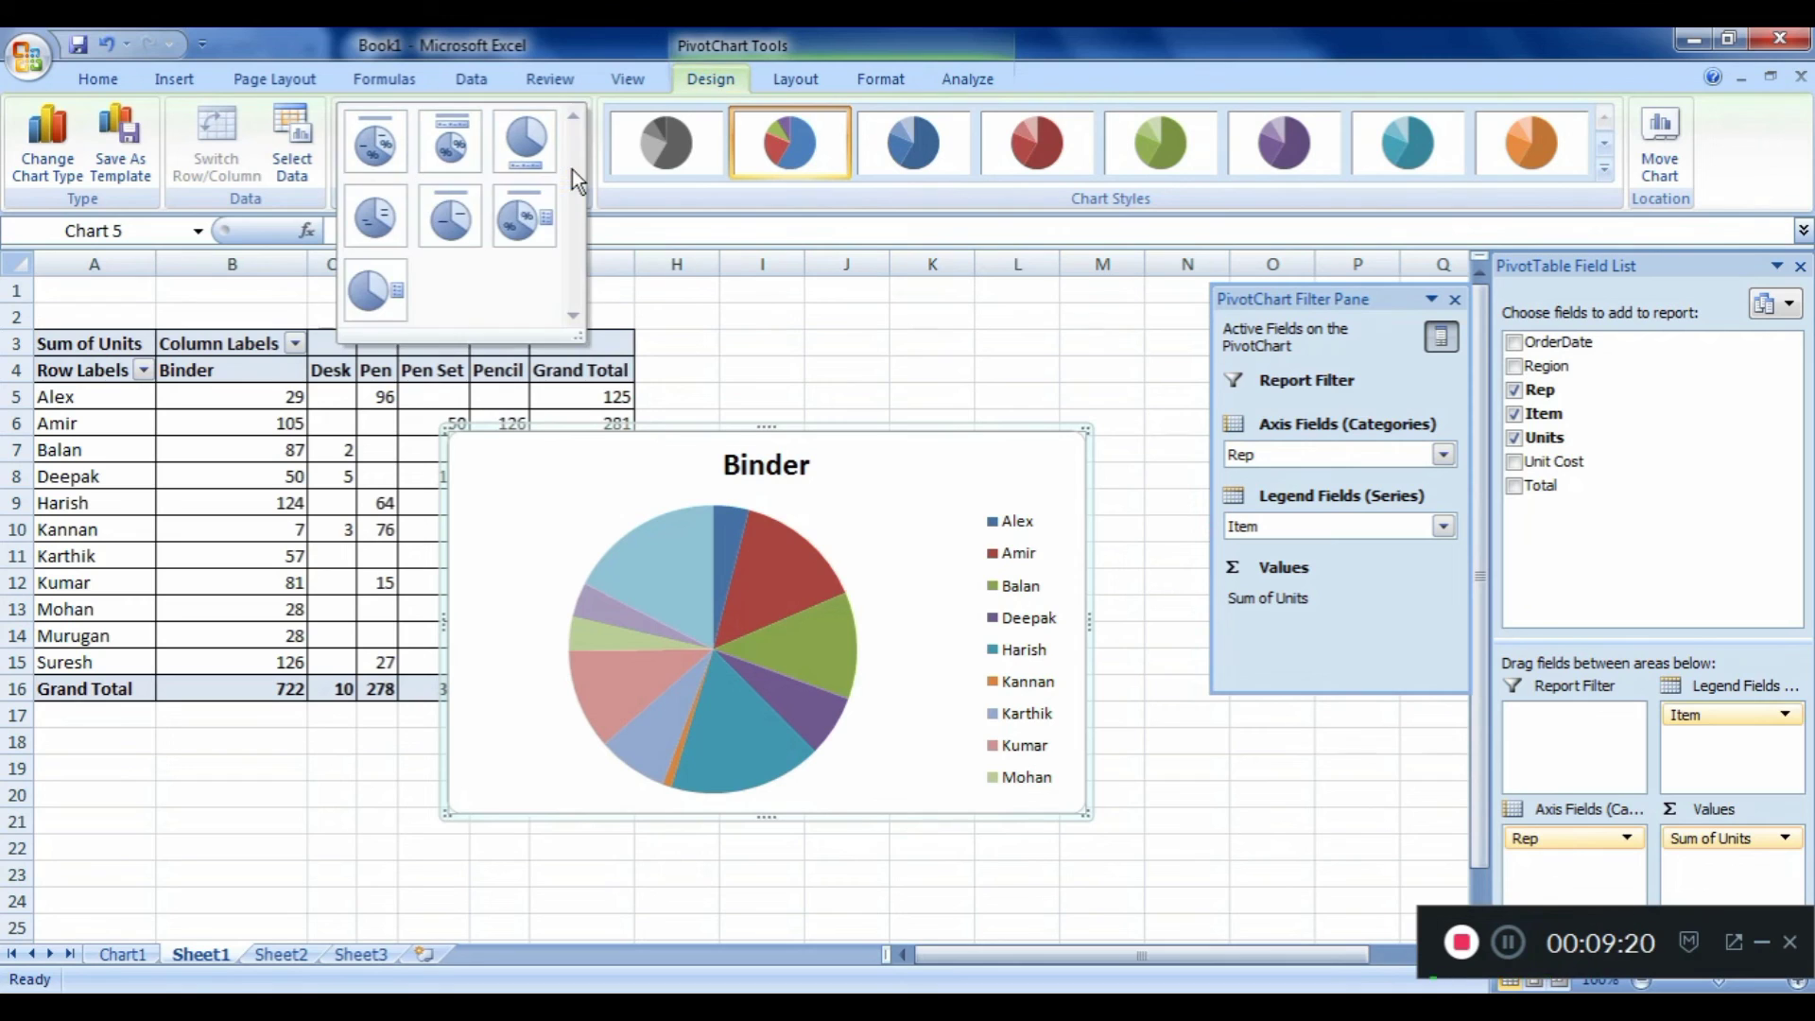
left_click(382, 155)
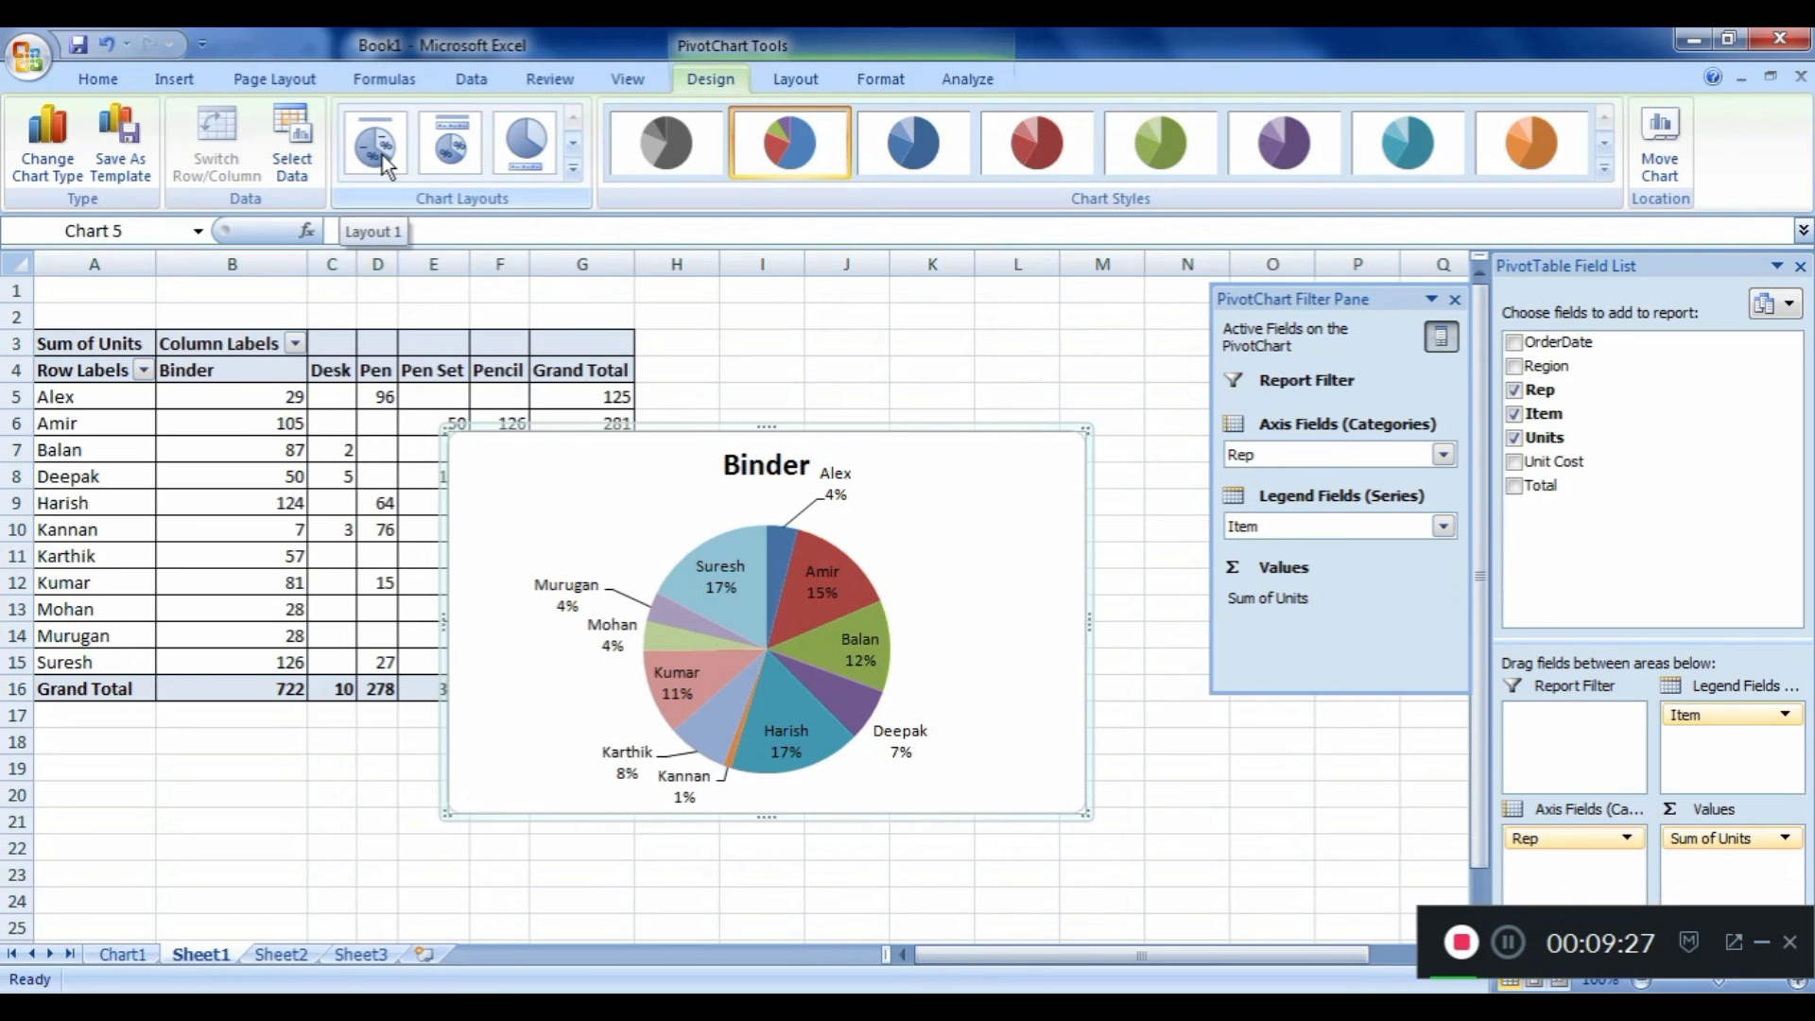
left_click(451, 134)
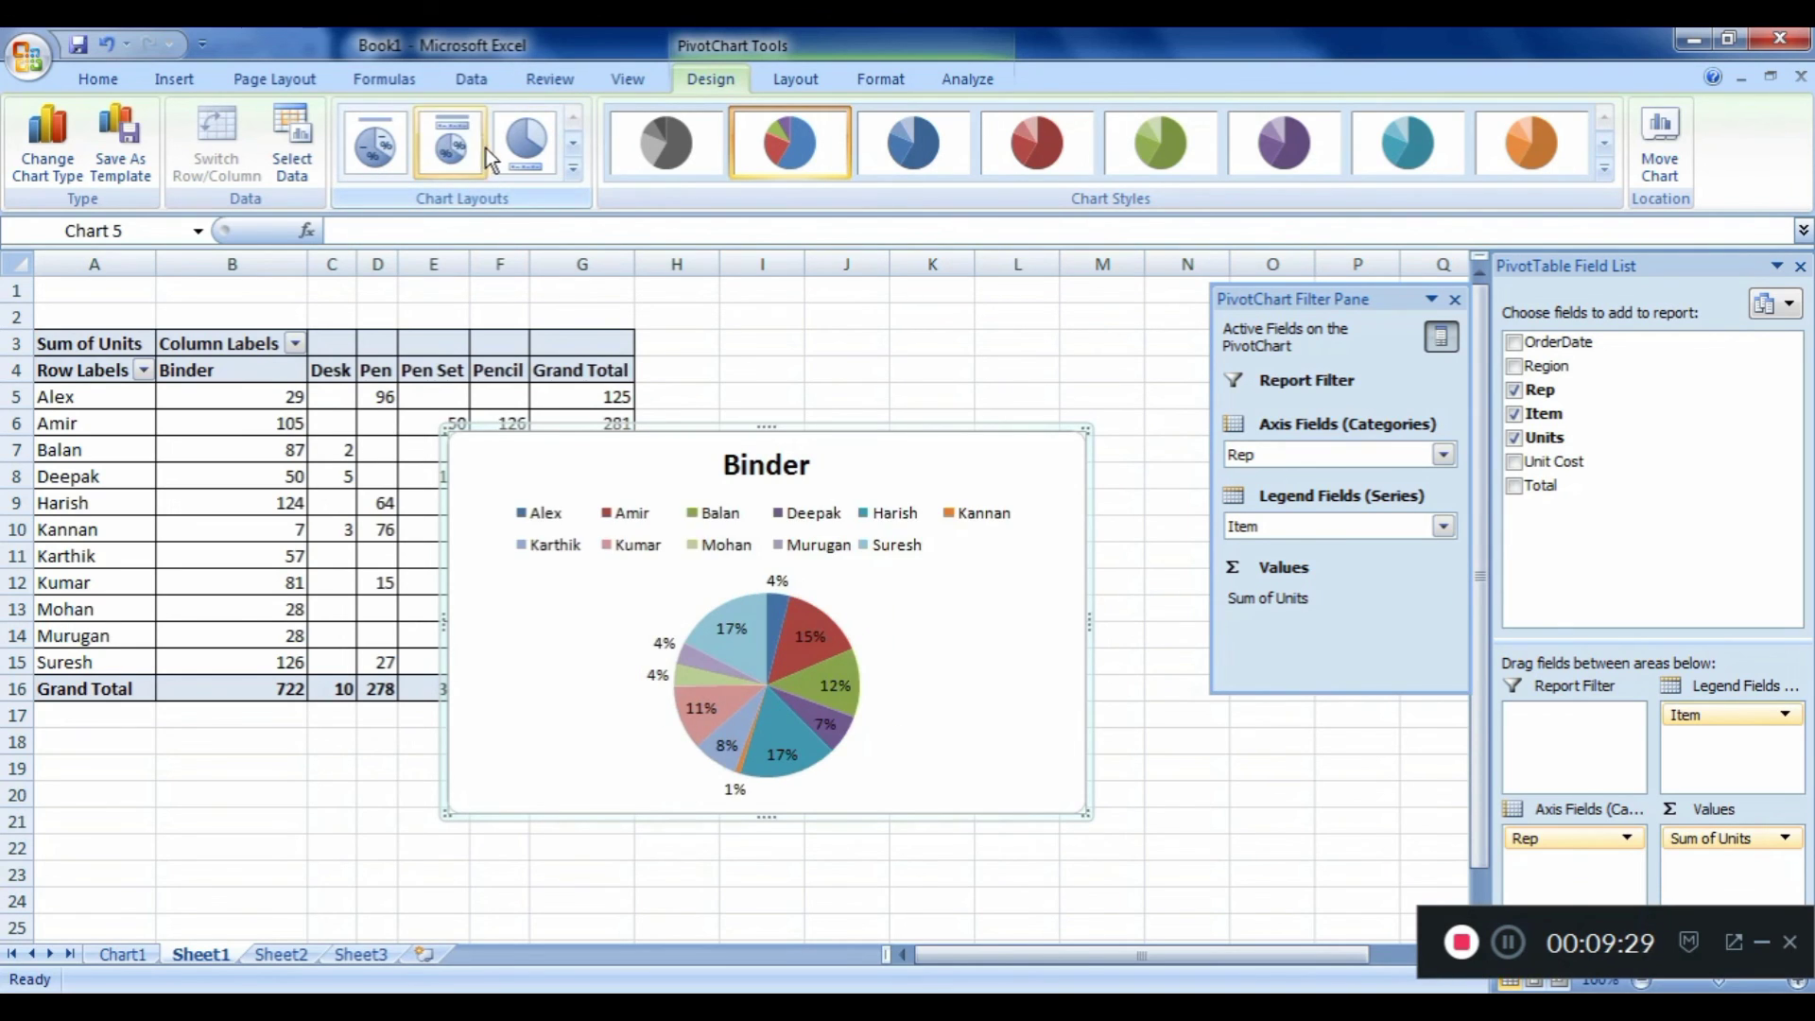
left_click(512, 150)
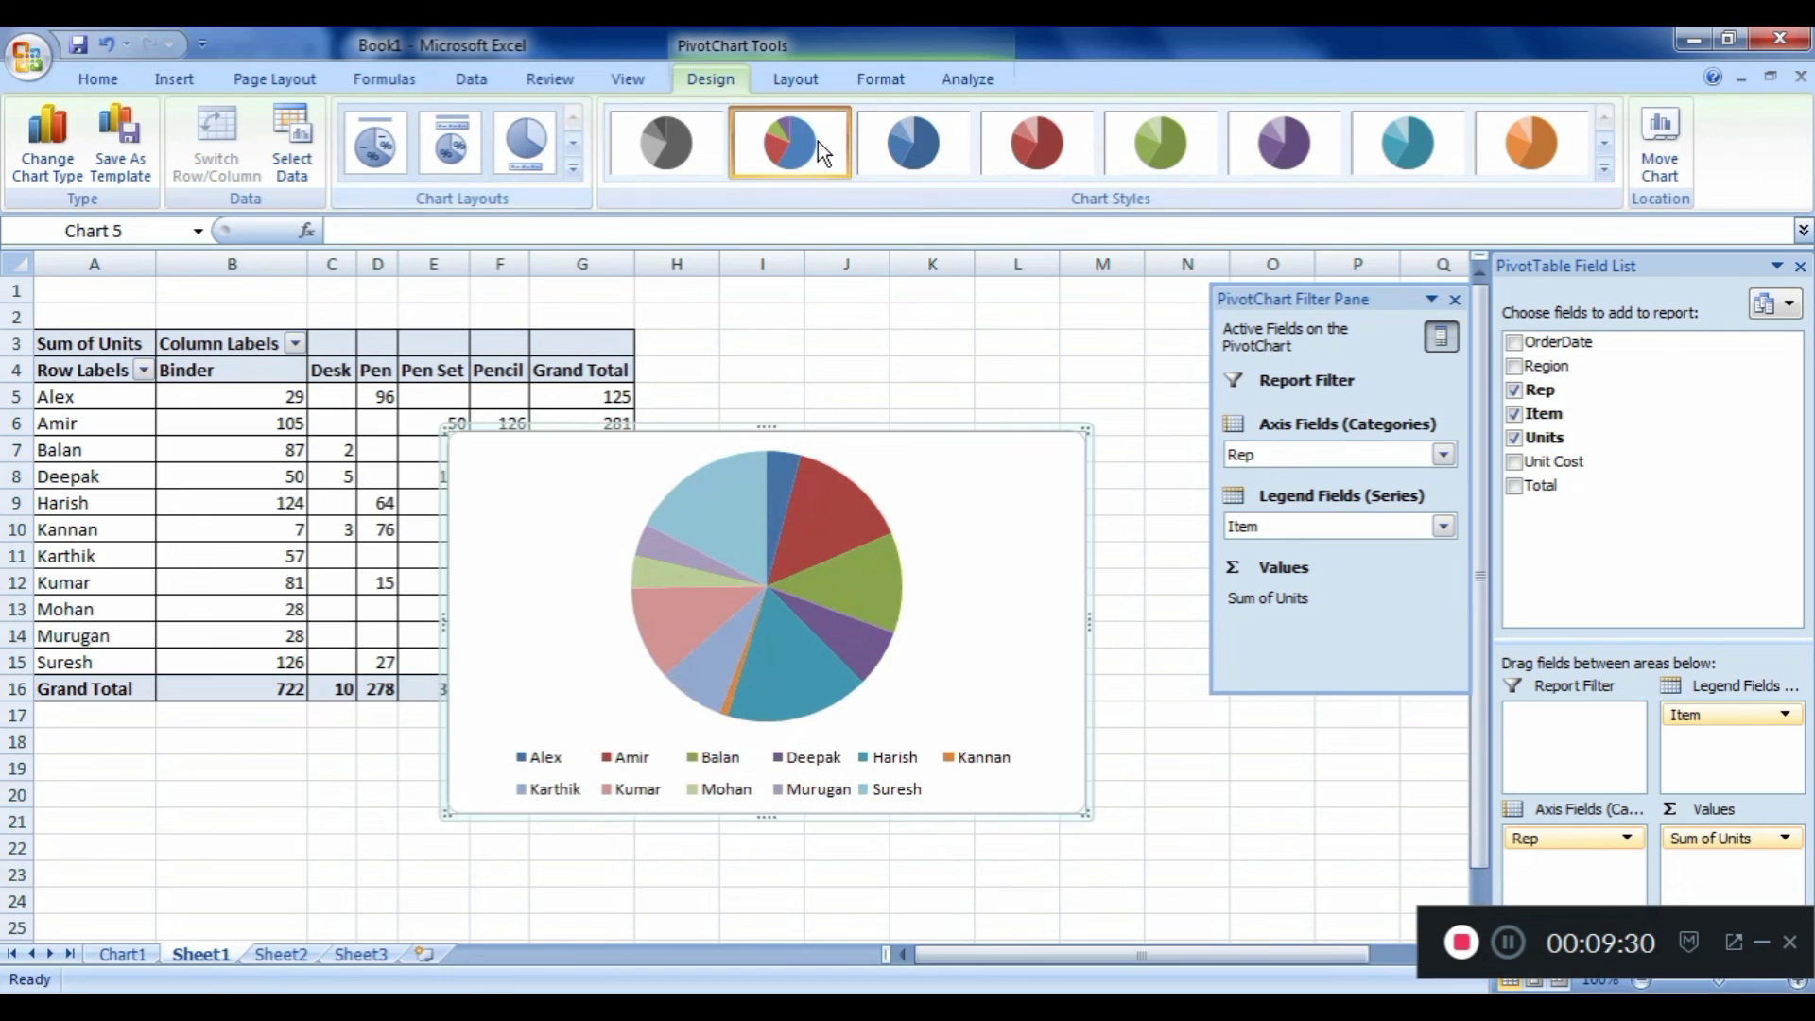
Try the blue chart style on the pie chart, and apply the multicolour style from the fifth row of the style gallery.
left_click(904, 148)
left_click(1605, 170)
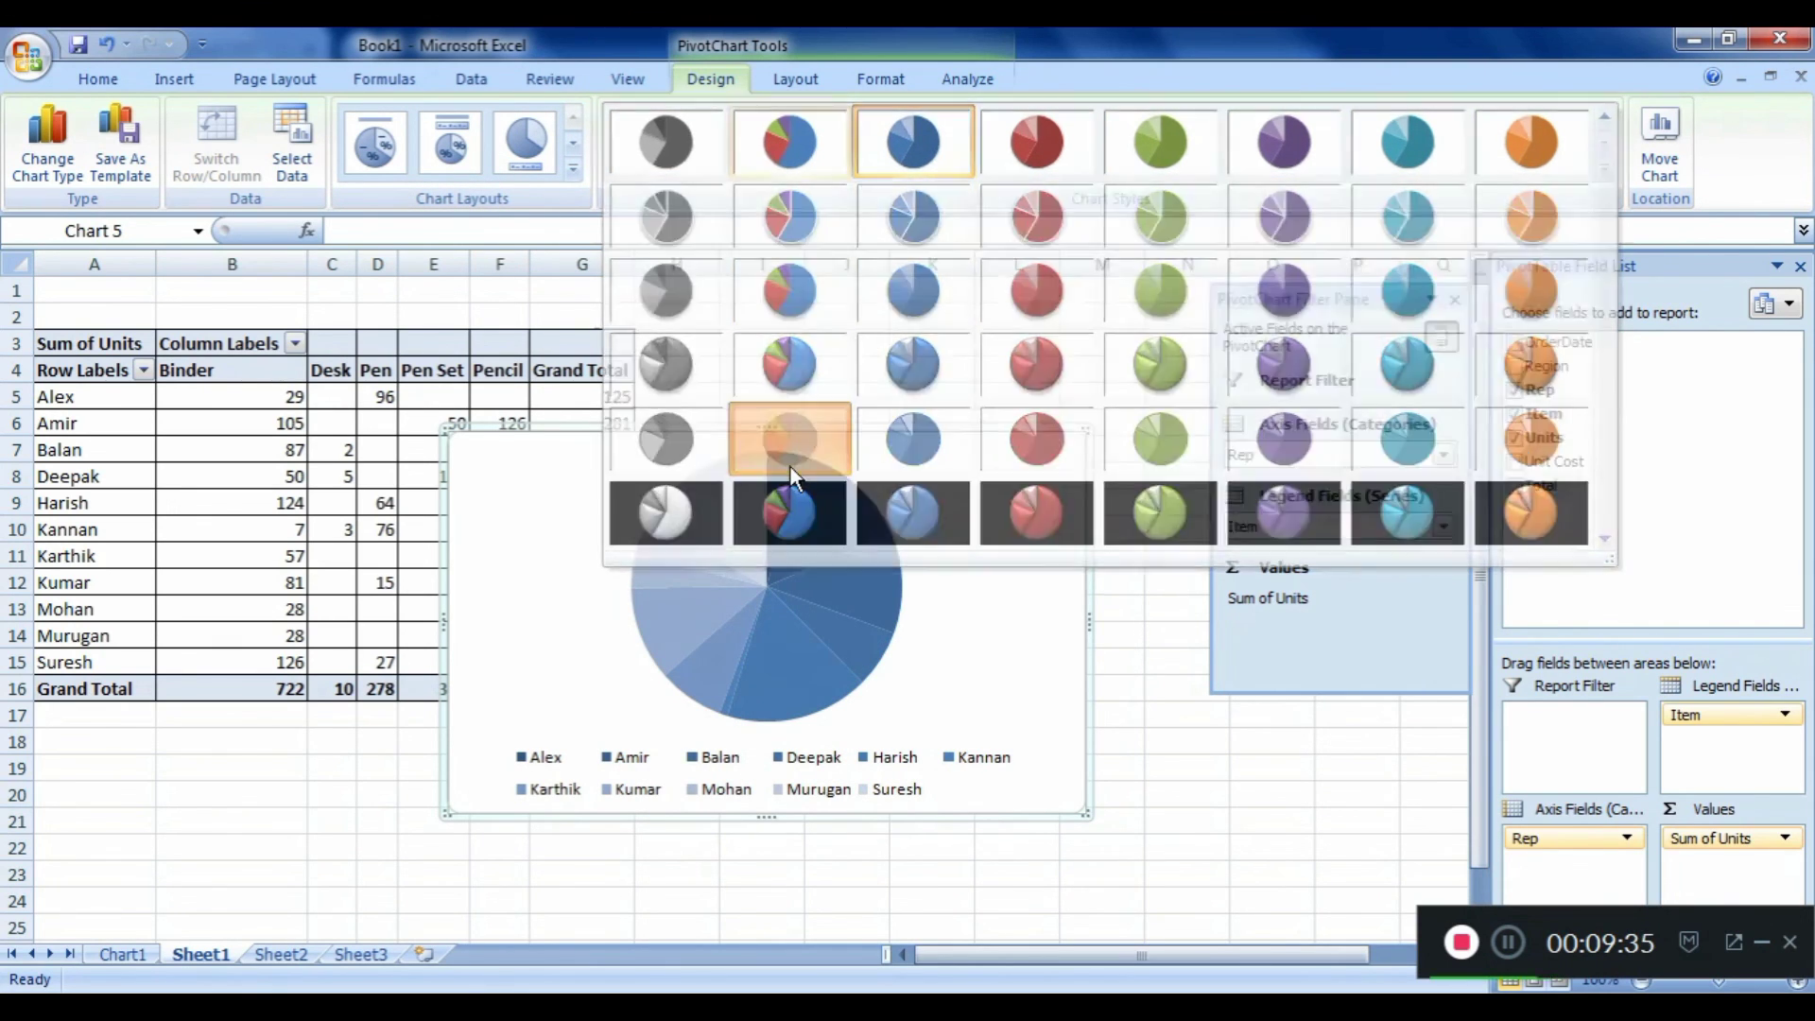
left_click(790, 463)
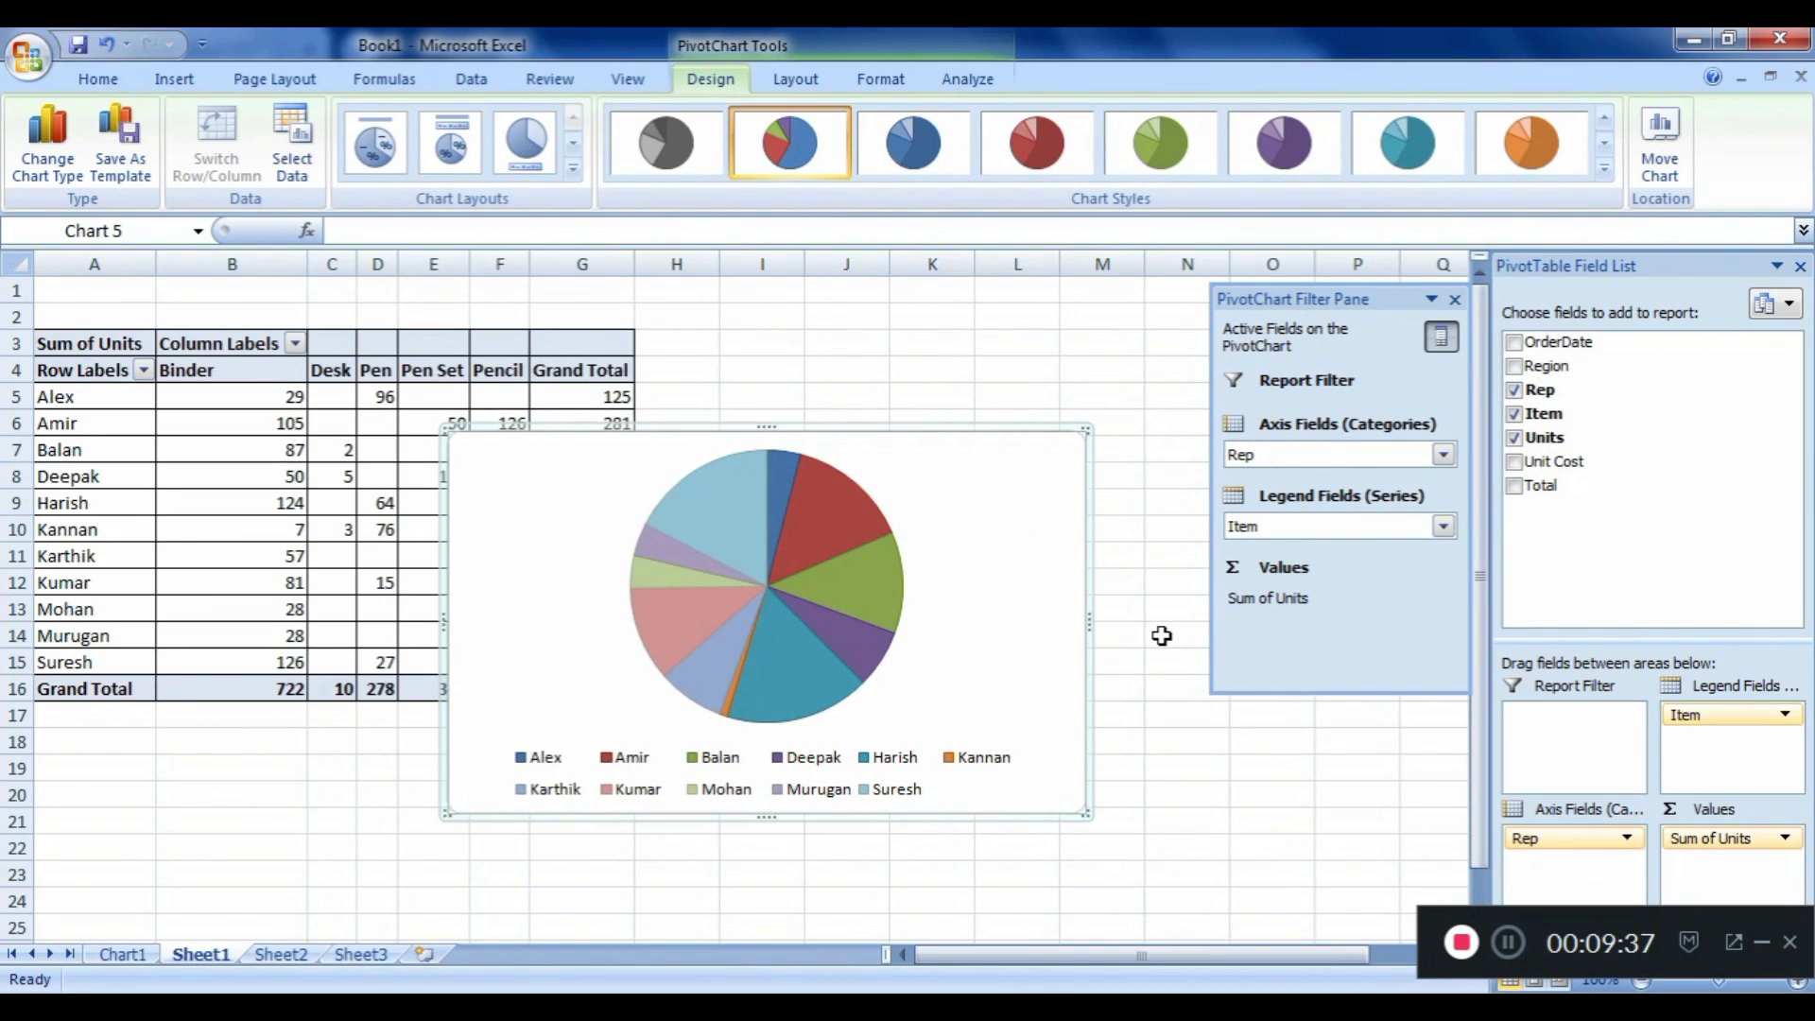